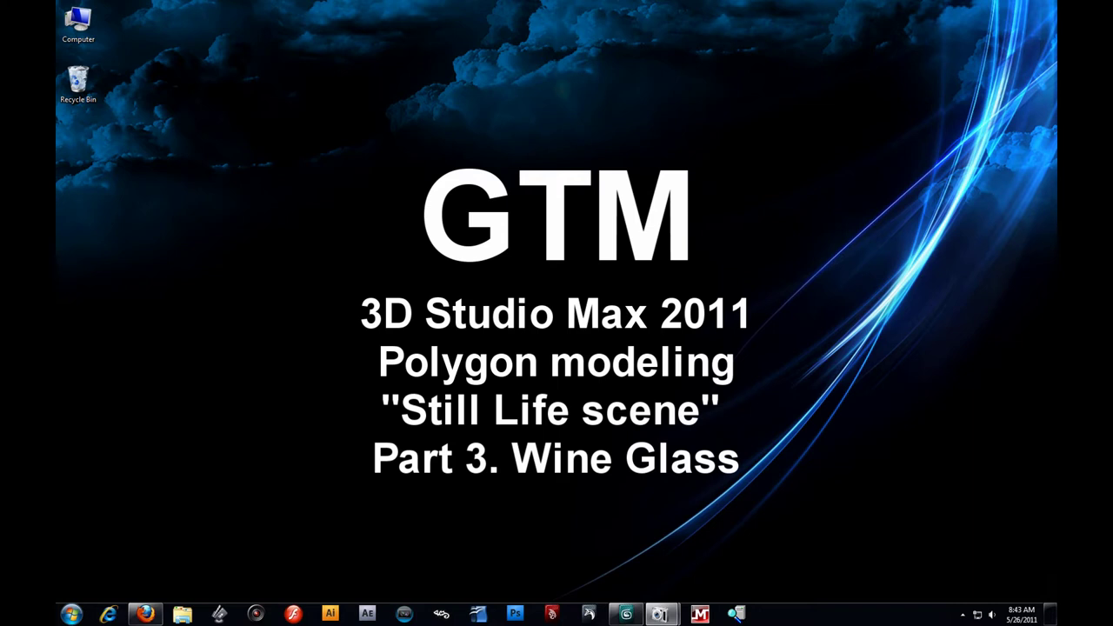
# - Switch to 3ds Max and start choosing a background image file for the Front viewport
pyautogui.click(636, 614)
pyautogui.click(667, 245)
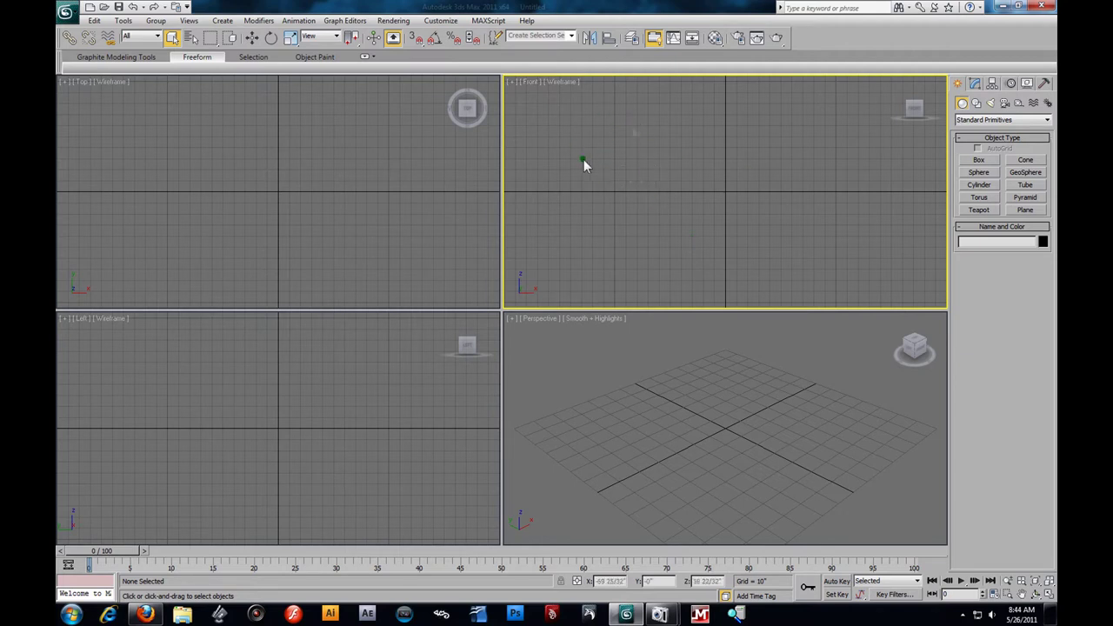
pyautogui.hotkey('alt', 'b')
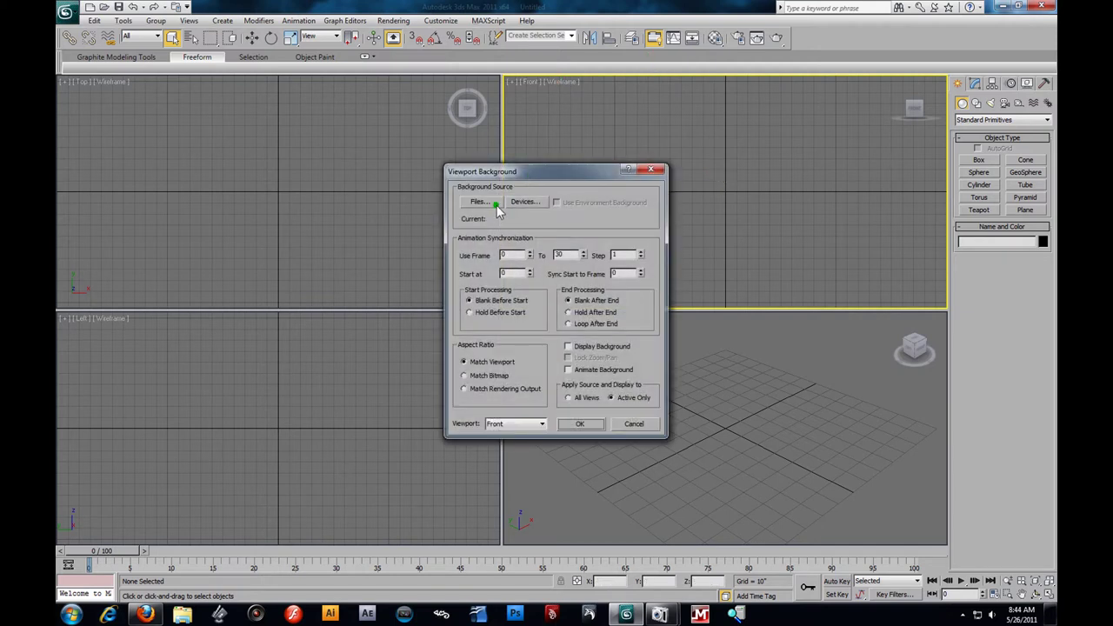
pyautogui.click(494, 204)
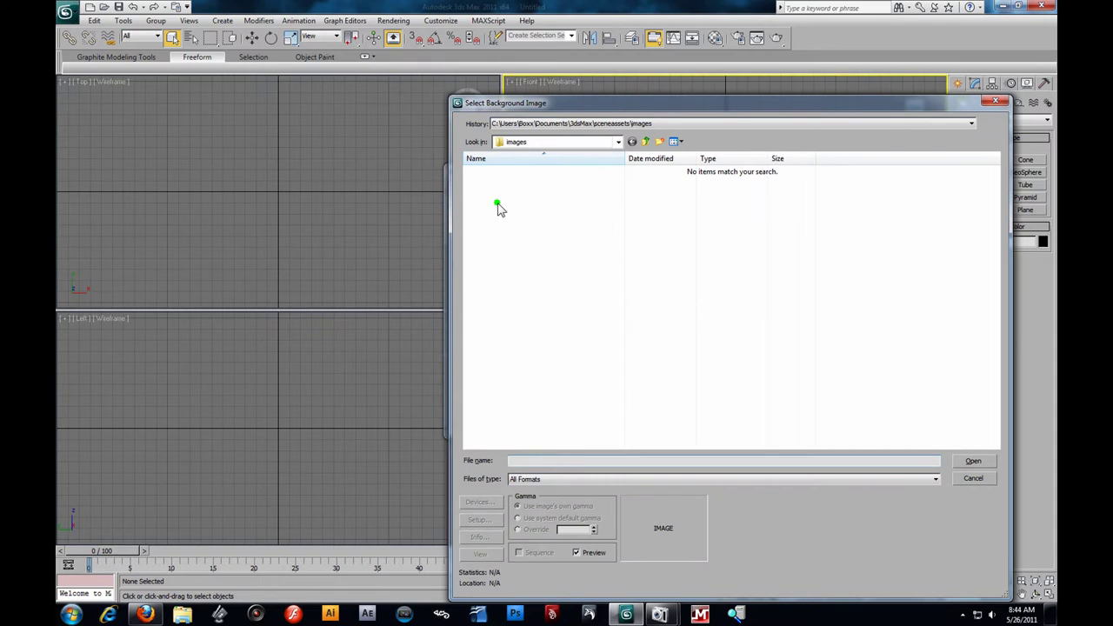
# - Load wineglass.jpg from the Refs folder inside the desktop's 3D Max Still Life folder as the background image
pyautogui.click(648, 142)
pyautogui.click(648, 141)
pyautogui.click(648, 142)
pyautogui.click(647, 142)
pyautogui.click(648, 141)
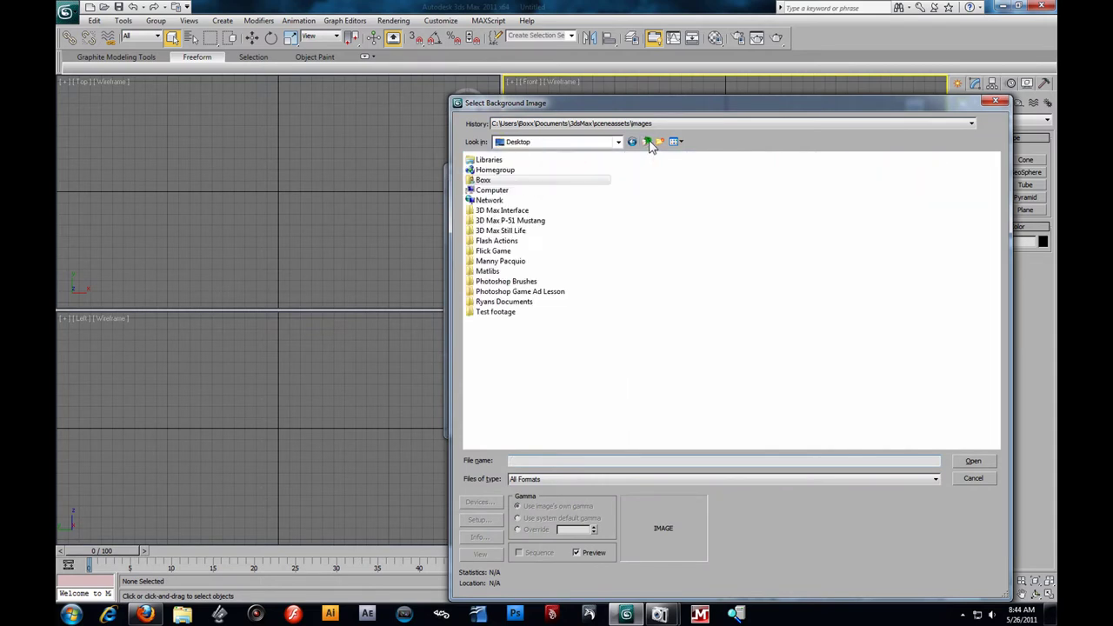
pyautogui.doubleClick(509, 232)
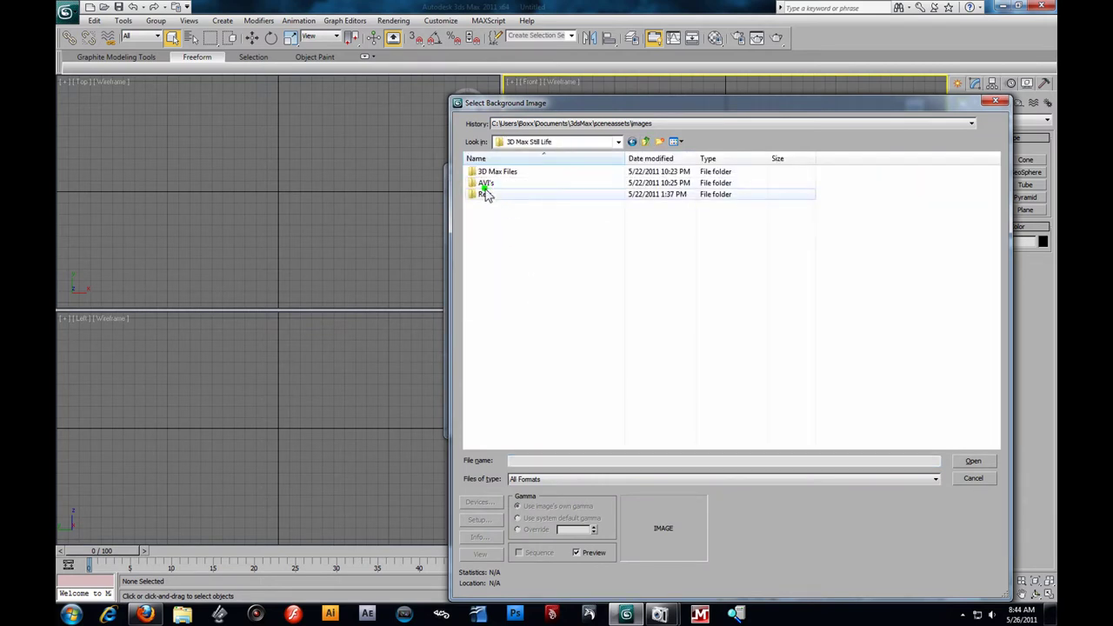
pyautogui.click(484, 195)
pyautogui.doubleClick(484, 196)
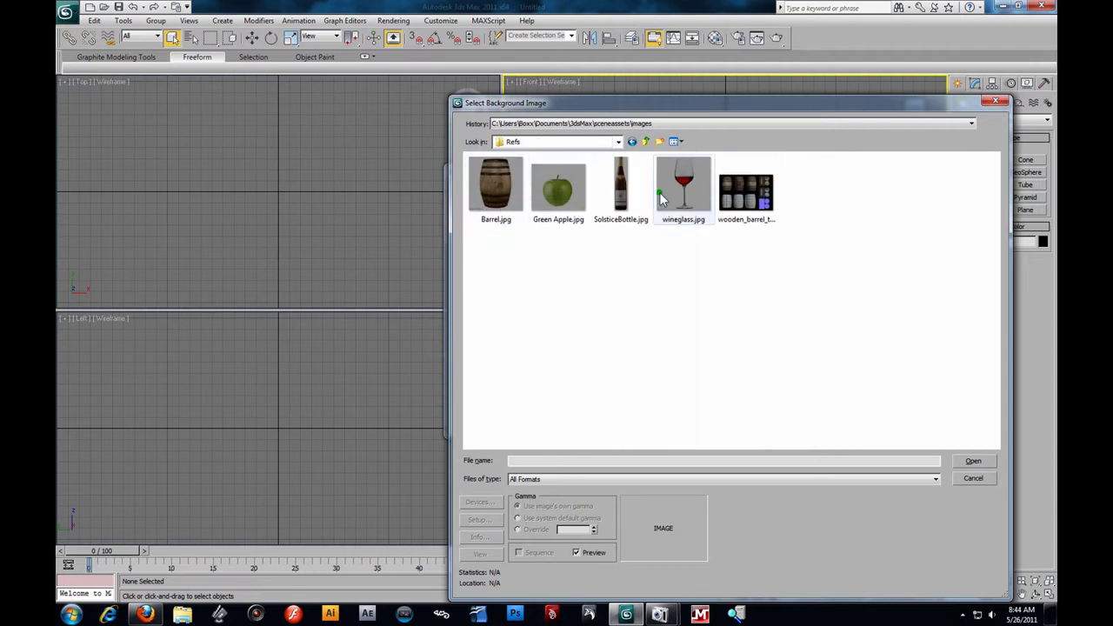
pyautogui.click(694, 215)
pyautogui.click(972, 461)
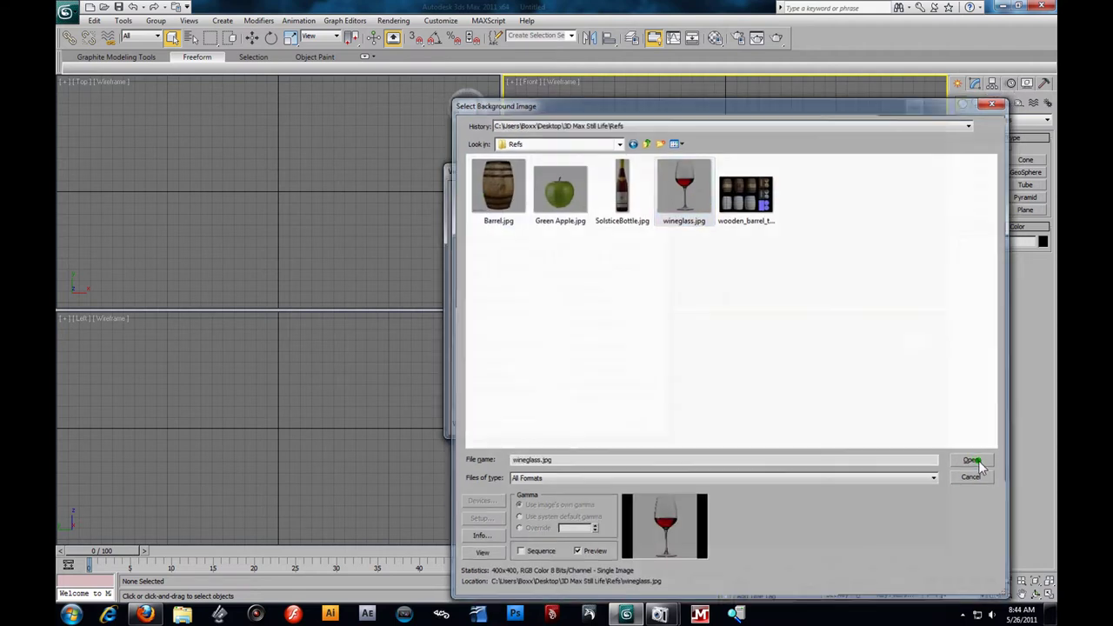
# - Set the background's aspect ratio to Match Bitmap, enable Lock Zoom/Pan and apply it to the Front viewport
pyautogui.click(463, 376)
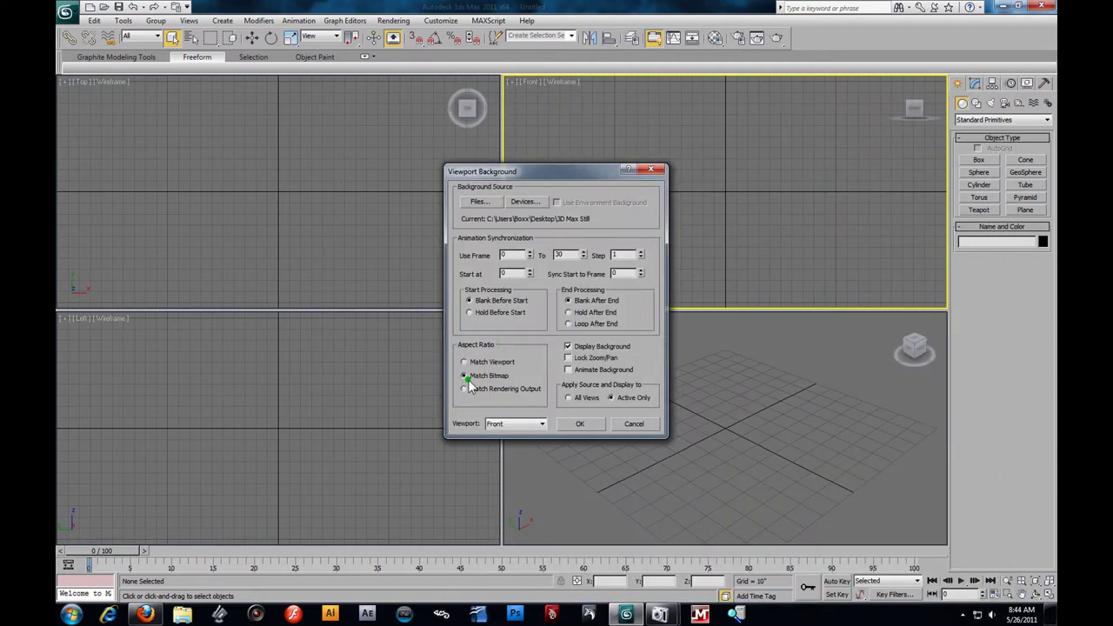
pyautogui.click(567, 357)
pyautogui.click(588, 426)
# - Hide the grid in the Front viewport so only the wine glass reference shows
pyautogui.scroll(-3, 717, 194)
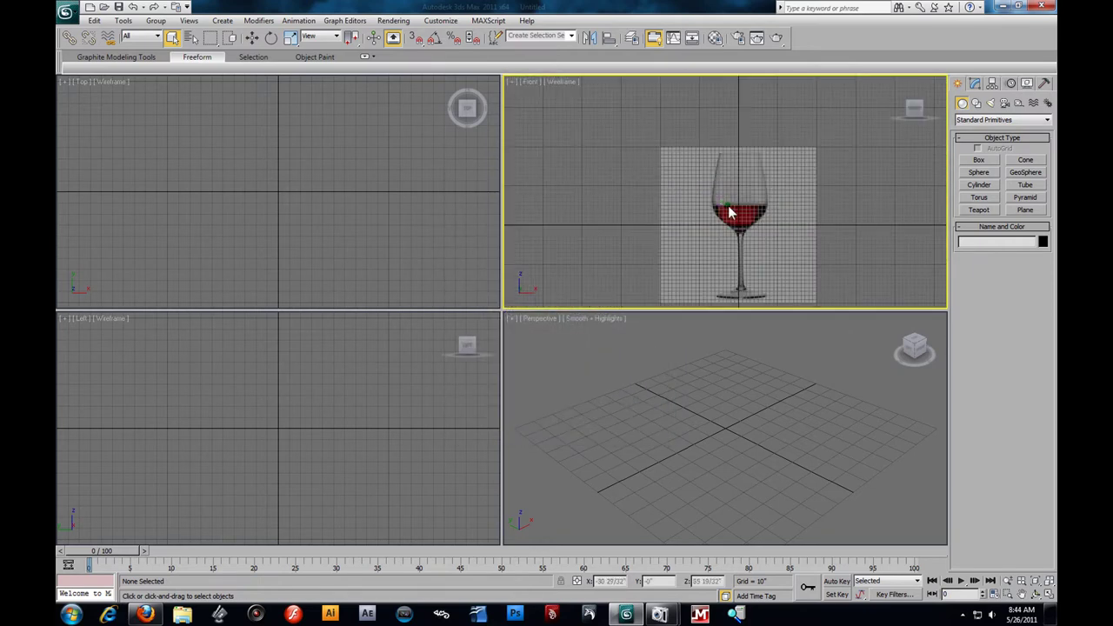
pyautogui.scroll(3, 726, 204)
pyautogui.scroll(-3, 726, 196)
pyautogui.scroll(2, 724, 186)
pyautogui.scroll(-1, 728, 199)
pyautogui.click(459, 329)
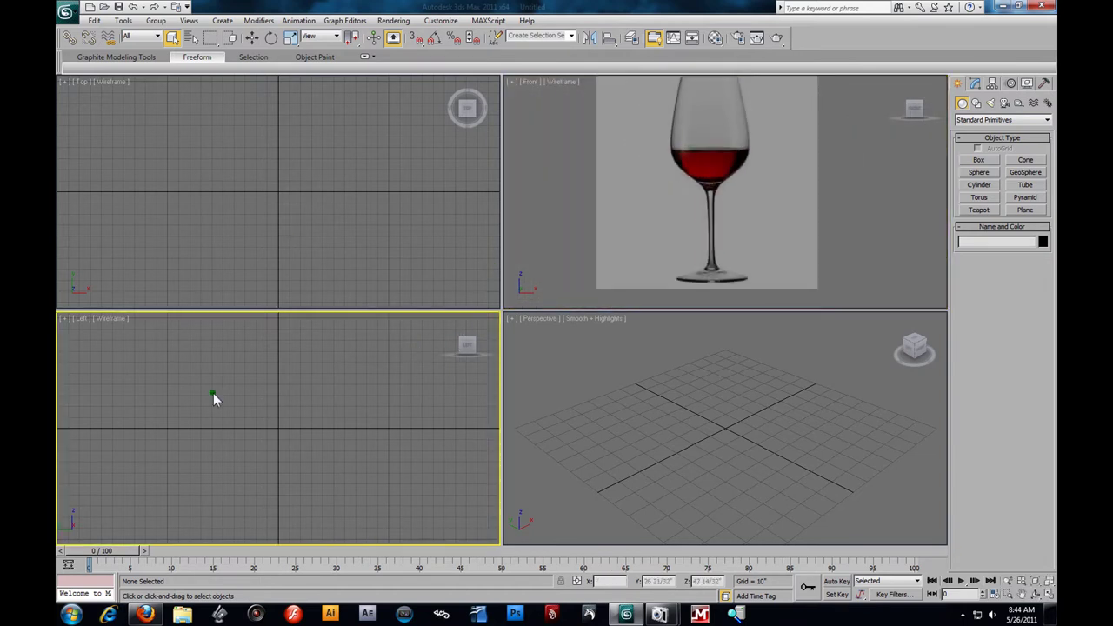
# - Frame the whole wine glass reference in the Front viewport and examine it enlarged
pyautogui.scroll(-2, 704, 214)
pyautogui.scroll(5, 705, 215)
pyautogui.scroll(-4, 721, 178)
pyautogui.moveTo(722, 128); pyautogui.dragTo(707, 257, button='middle')
pyautogui.scroll(-2, 707, 258)
pyautogui.click(752, 434)
pyautogui.scroll(-1, 752, 435)
pyautogui.click(741, 204)
pyautogui.hotkey('alt', 'w')
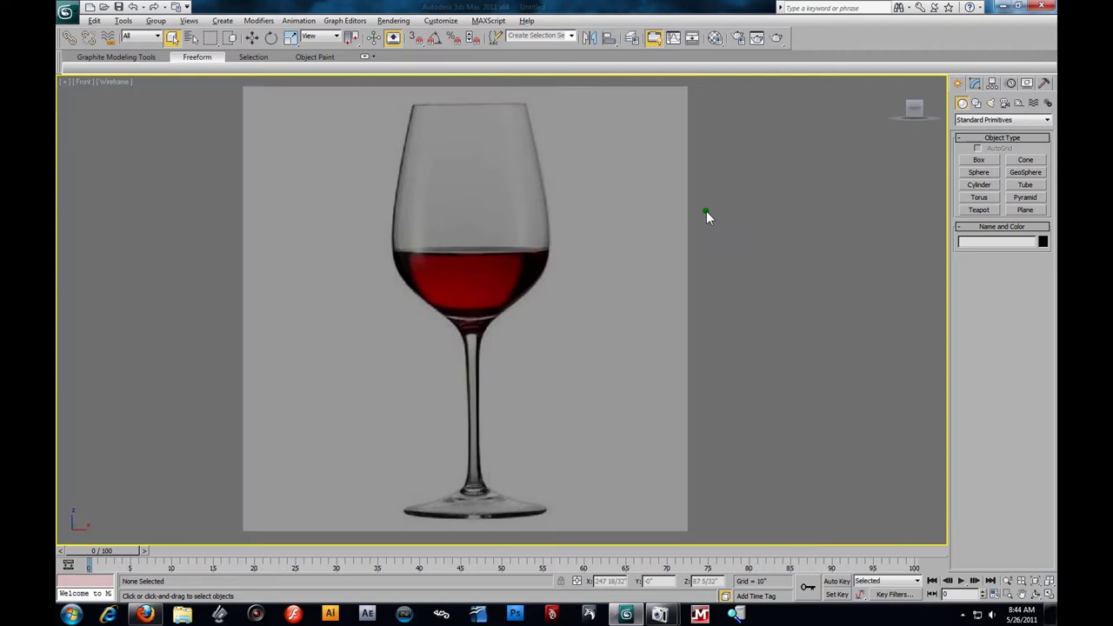
pyautogui.moveTo(523, 359); pyautogui.dragTo(584, 362, button='middle')
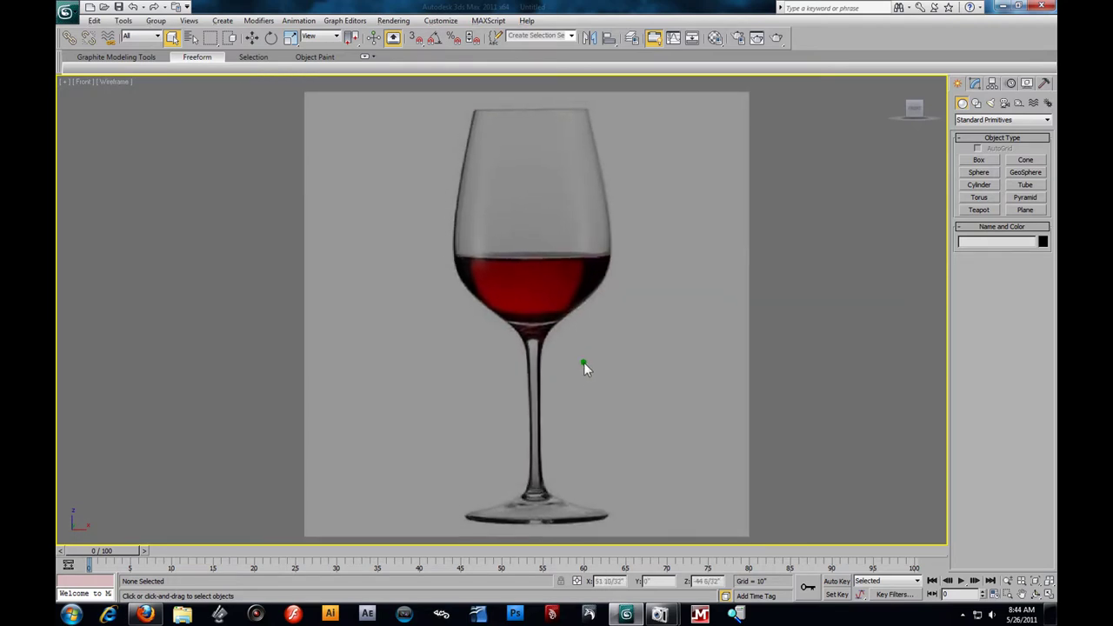
pyautogui.hotkey('alt', 'w')
# - Create a cylinder about 31" in radius and 75" high at the Perspective grid's origin, and show edged faces
pyautogui.click(766, 453)
pyautogui.keyDown('alt'); pyautogui.moveTo(767, 453); pyautogui.dragTo(770, 465, button='middle'); pyautogui.keyUp('alt')
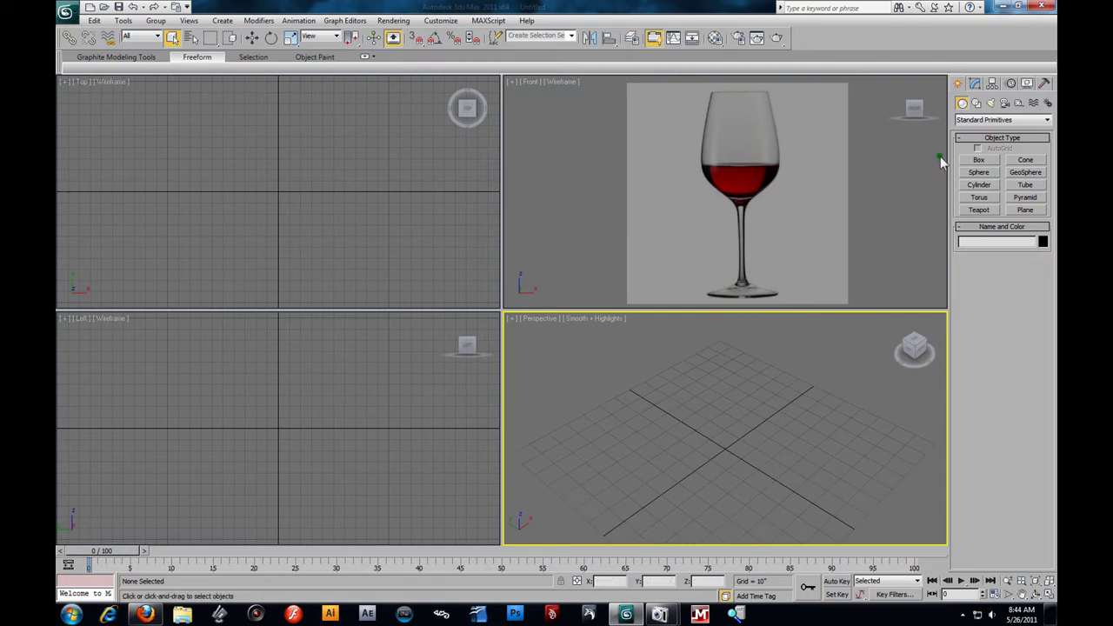
pyautogui.click(973, 185)
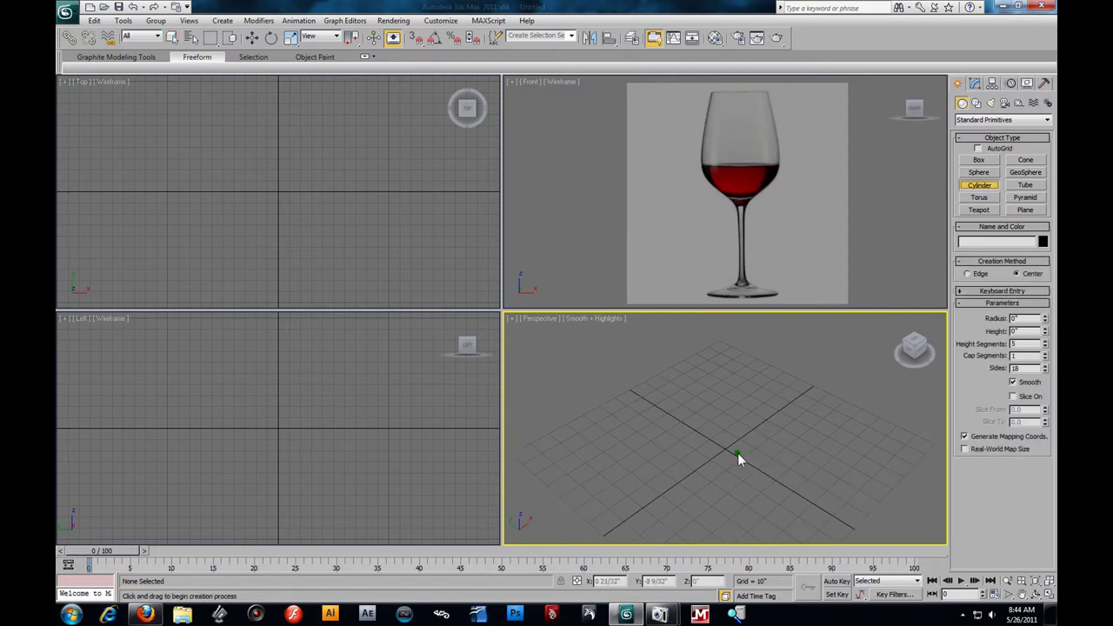
pyautogui.moveTo(725, 449); pyautogui.dragTo(740, 502)
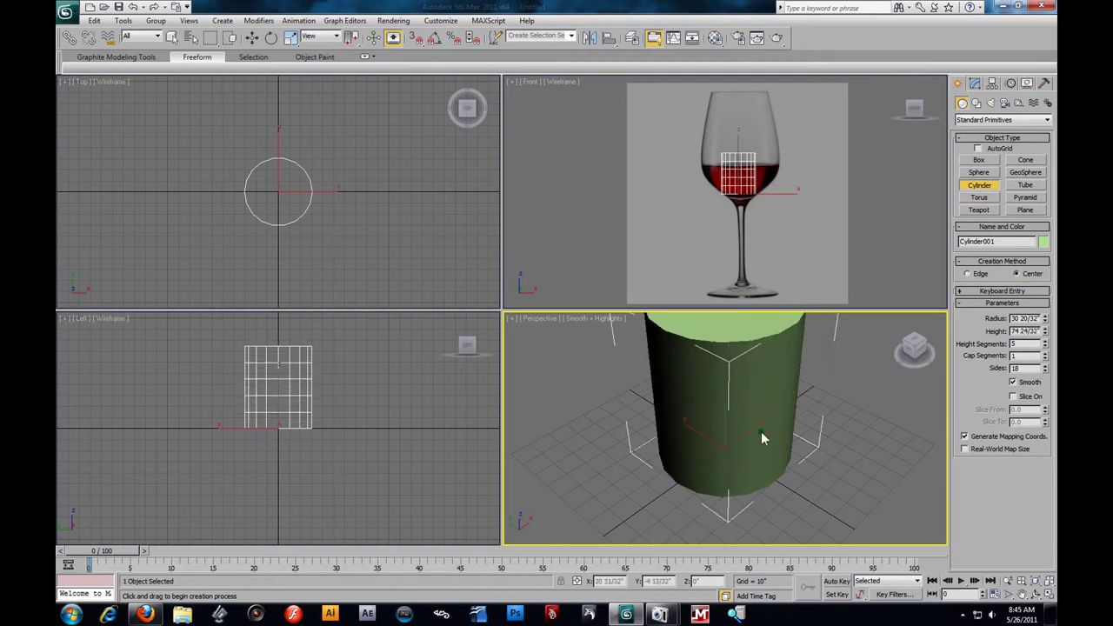
pyautogui.press('F4')
pyautogui.scroll(-5, 757, 452)
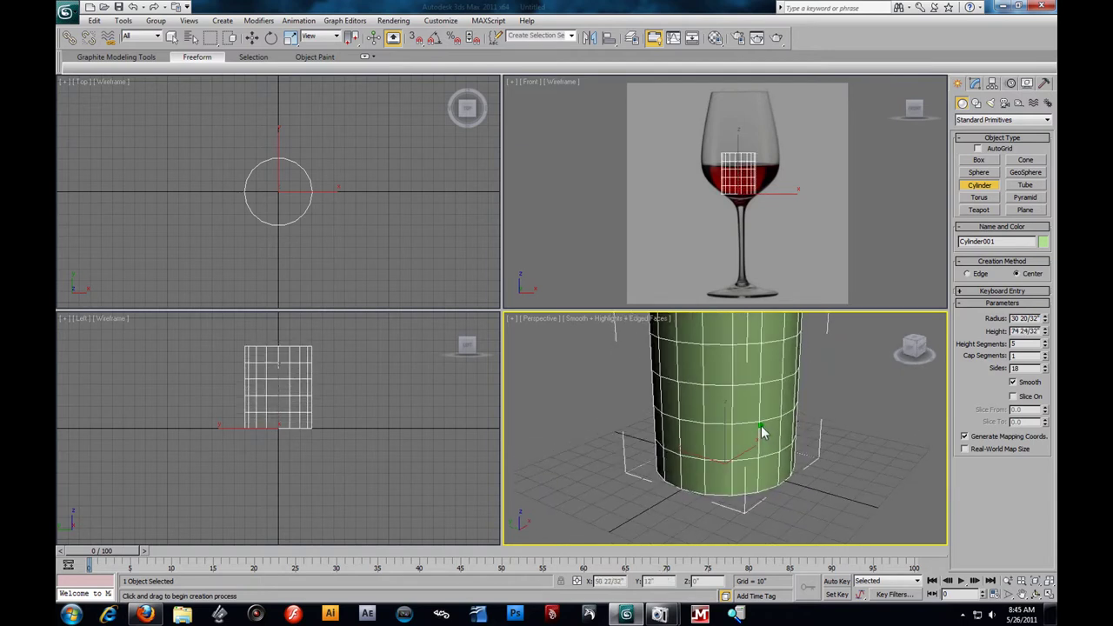
# - Set the cylinder to 8 sides and 3 height segments
pyautogui.doubleClick(1023, 368)
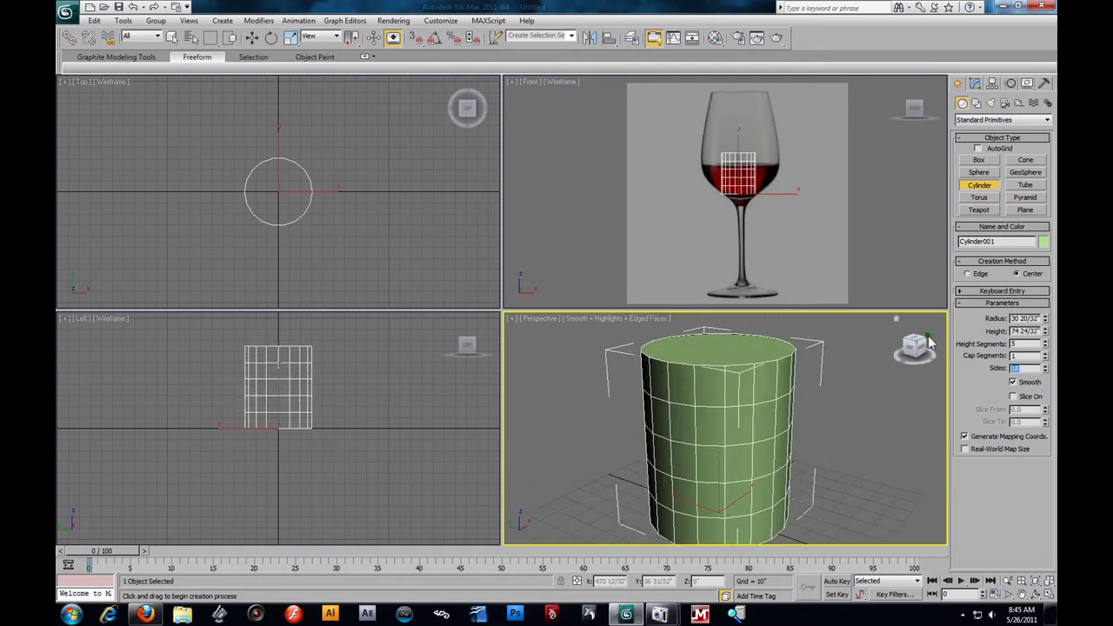
pyautogui.write('8')
pyautogui.press('Return')
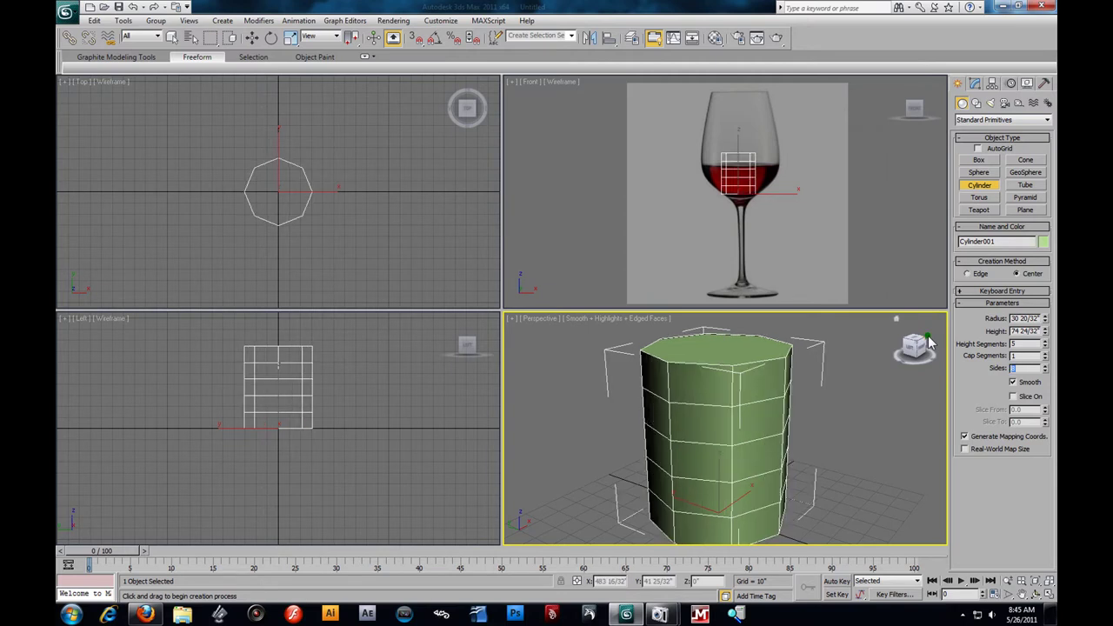
pyautogui.doubleClick(1024, 345)
pyautogui.write('3')
pyautogui.press('Return')
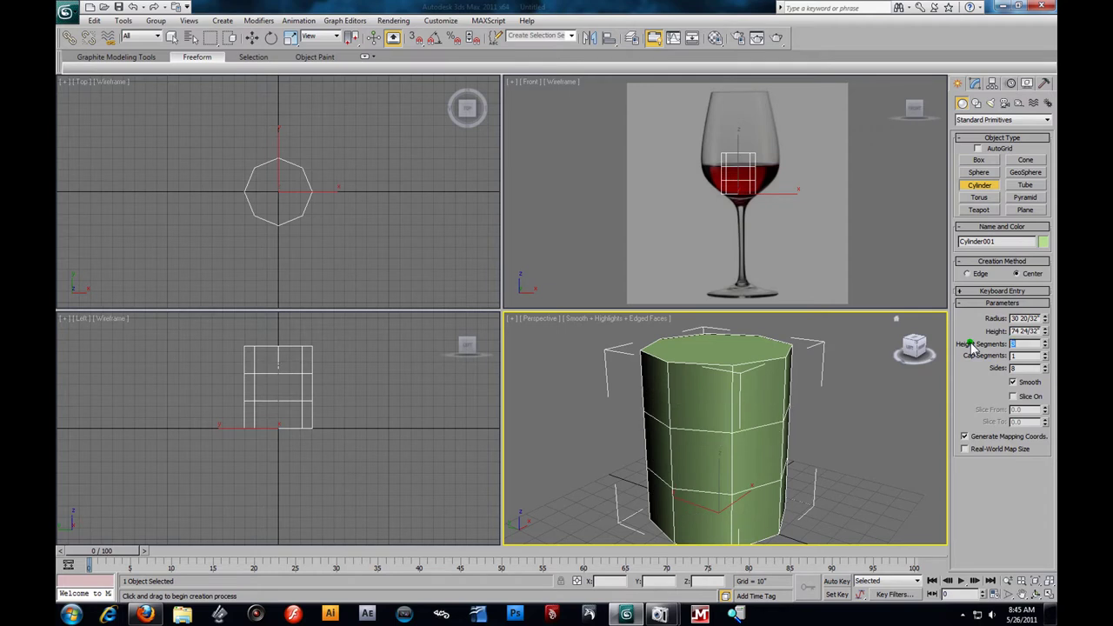
# - Scale the cylinder up uniformly until it is somewhat wider than the reference glass in the Front view
pyautogui.click(291, 38)
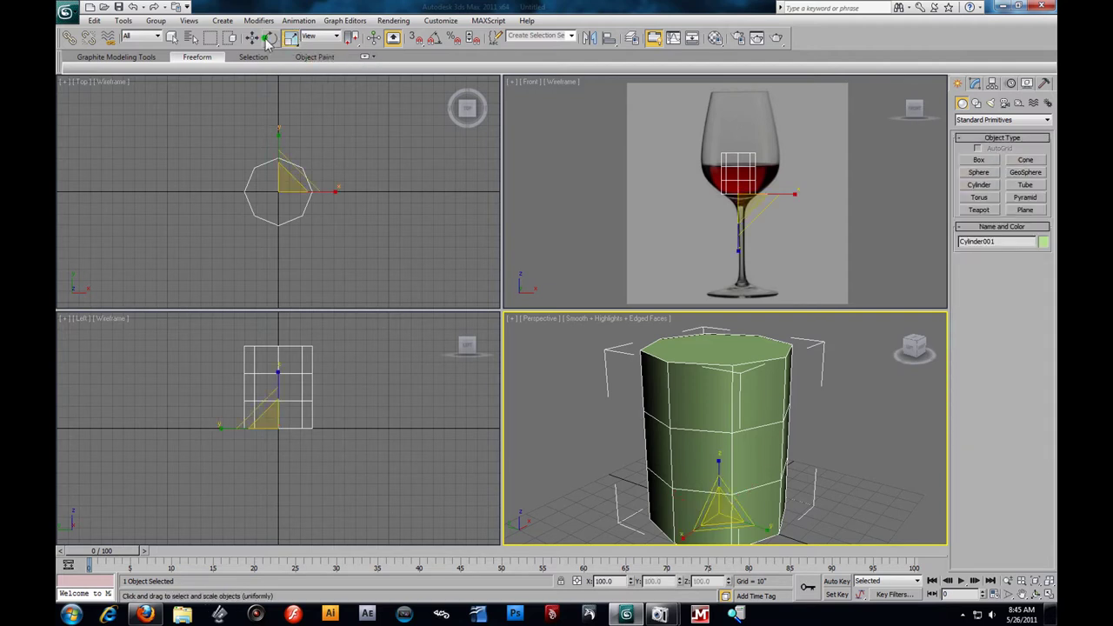
pyautogui.click(270, 38)
pyautogui.click(251, 38)
pyautogui.click(291, 38)
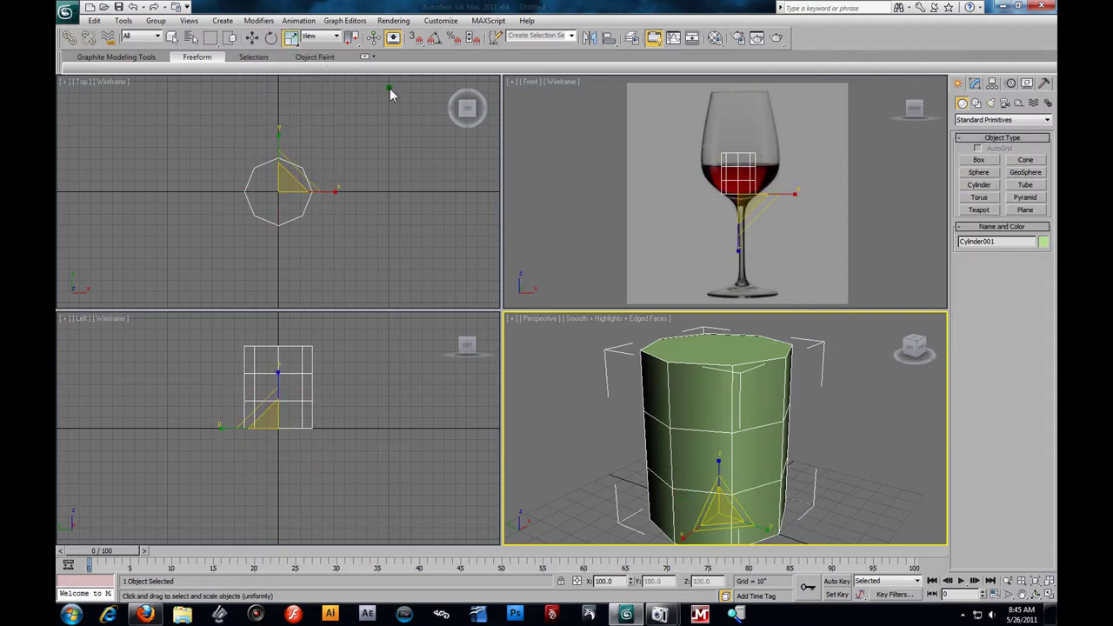
pyautogui.click(744, 213)
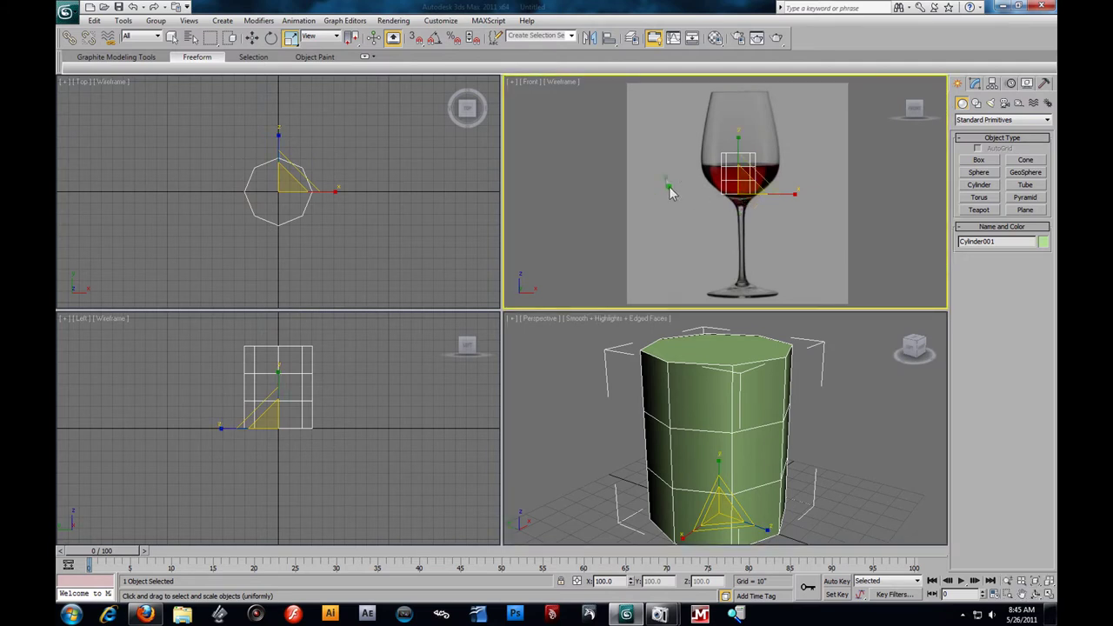
pyautogui.moveTo(644, 182)
pyautogui.mouseDown(button='middle')
pyautogui.moveTo(623, 189)
pyautogui.moveTo(634, 171)
pyautogui.mouseUp(button='middle')
pyautogui.moveTo(633, 179); pyautogui.dragTo(664, 76)
# - Move the cylinder down to the reference glass's foot and centre it on the stem, about X 5", Z -187"
pyautogui.press('w')
pyautogui.scroll(-2, 718, 189)
pyautogui.moveTo(719, 171); pyautogui.dragTo(724, 243)
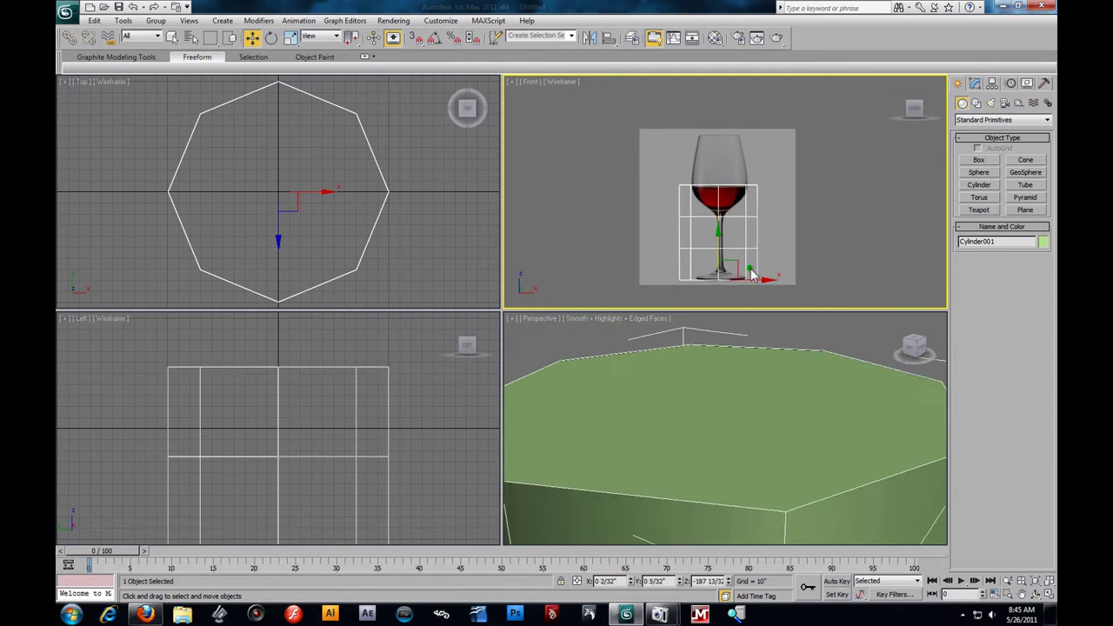
pyautogui.moveTo(761, 283); pyautogui.dragTo(762, 284)
# - Maximize the Perspective view and convert the cylinder to an Editable Poly
pyautogui.click(785, 429)
pyautogui.scroll(-3, 778, 424)
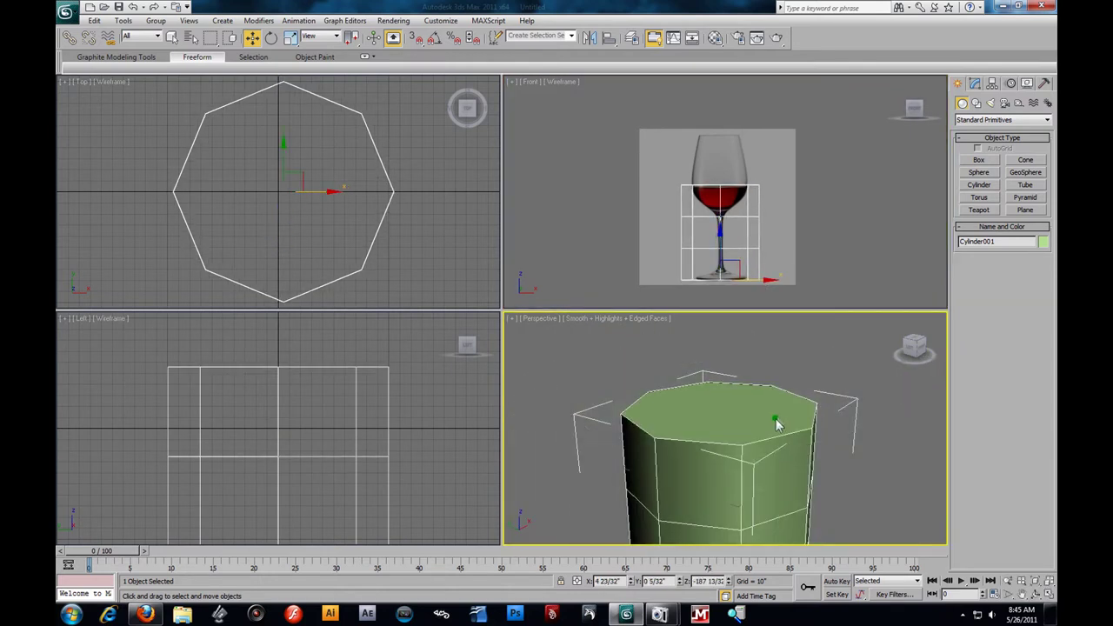
pyautogui.hotkey('alt', 'w')
pyautogui.scroll(-3, 627, 356)
pyautogui.keyDown('alt'); pyautogui.moveTo(643, 306); pyautogui.dragTo(608, 323, button='middle'); pyautogui.keyUp('alt')
pyautogui.hotkey('alt', 'w')
pyautogui.hotkey('alt', 'w')
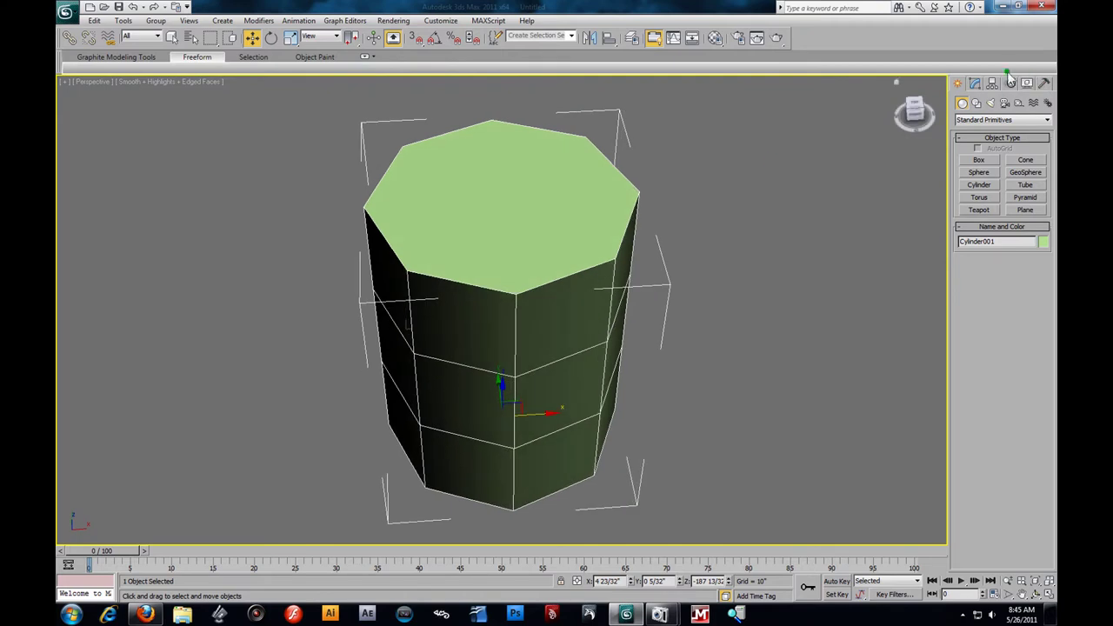
pyautogui.click(976, 84)
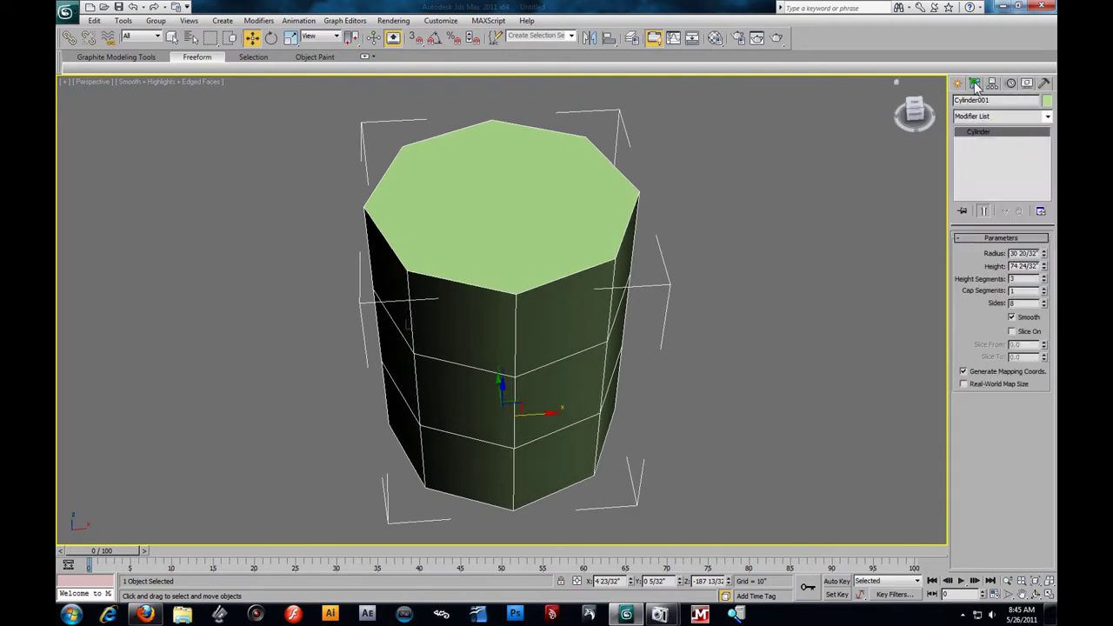
pyautogui.rightClick(1000, 137)
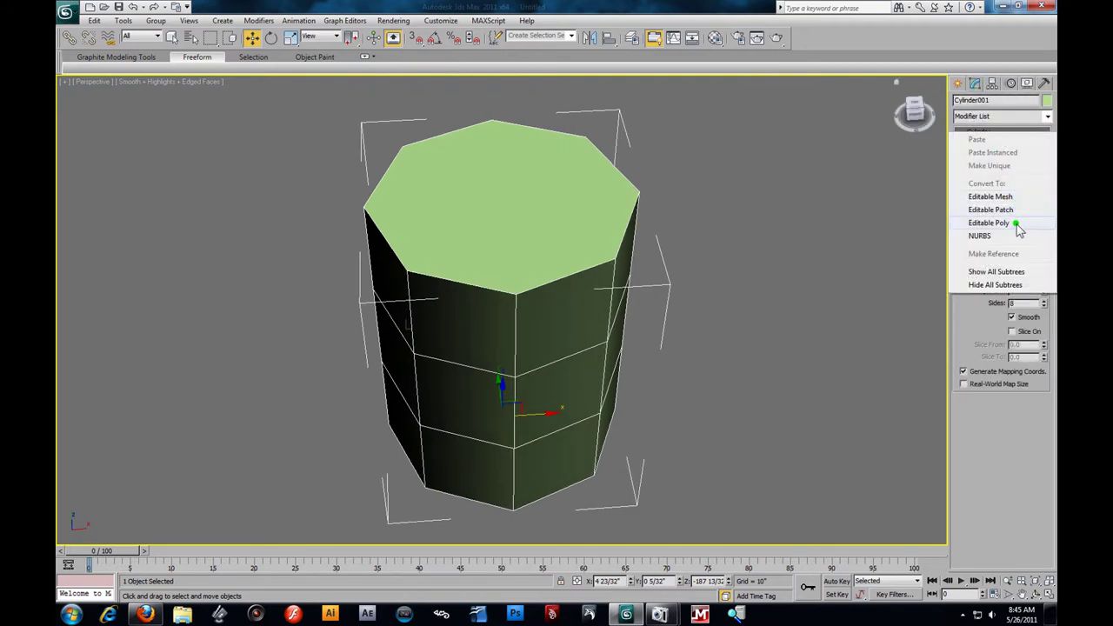
pyautogui.click(747, 234)
pyautogui.click(815, 260)
pyautogui.click(576, 305)
pyautogui.rightClick(576, 304)
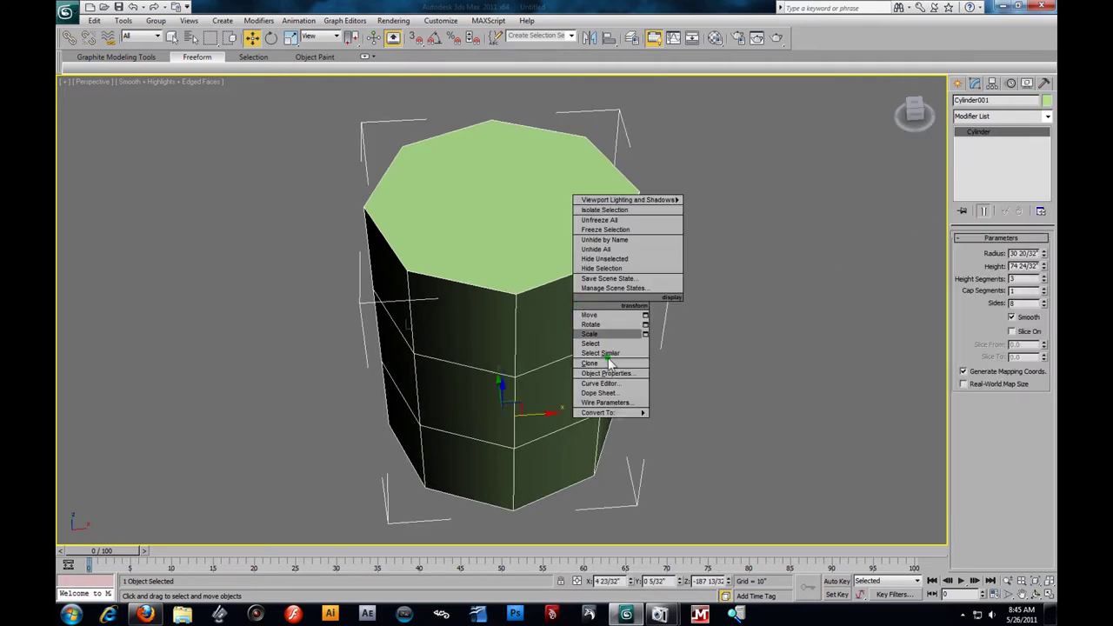
pyautogui.moveTo(619, 414)
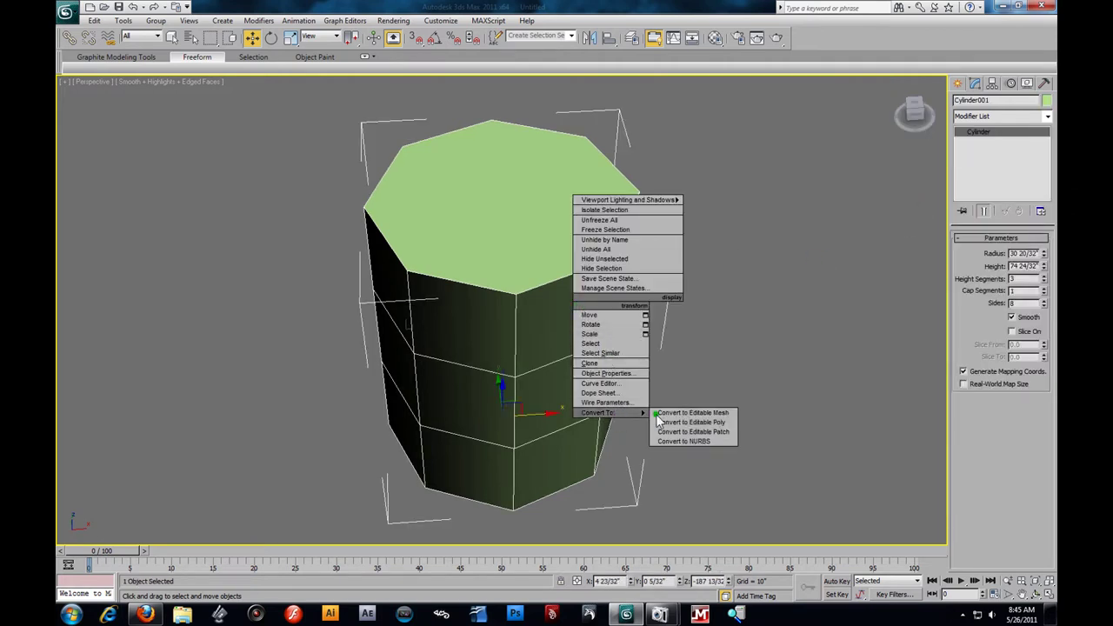
pyautogui.click(719, 425)
# - Delete the cylinder's top and bottom cap polygons, leaving only the open eight-sided wall
pyautogui.click(960, 131)
pyautogui.click(983, 169)
pyautogui.click(503, 192)
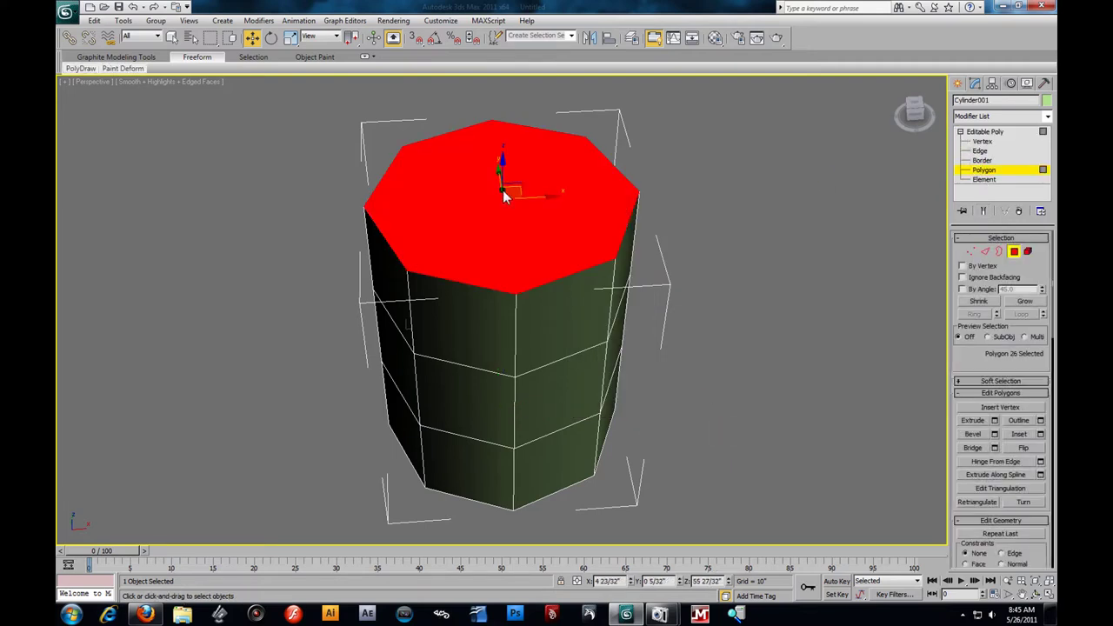
pyautogui.press('Delete')
pyautogui.keyDown('alt'); pyautogui.moveTo(651, 345); pyautogui.dragTo(659, 182, button='middle'); pyautogui.keyUp('alt')
pyautogui.click(485, 310)
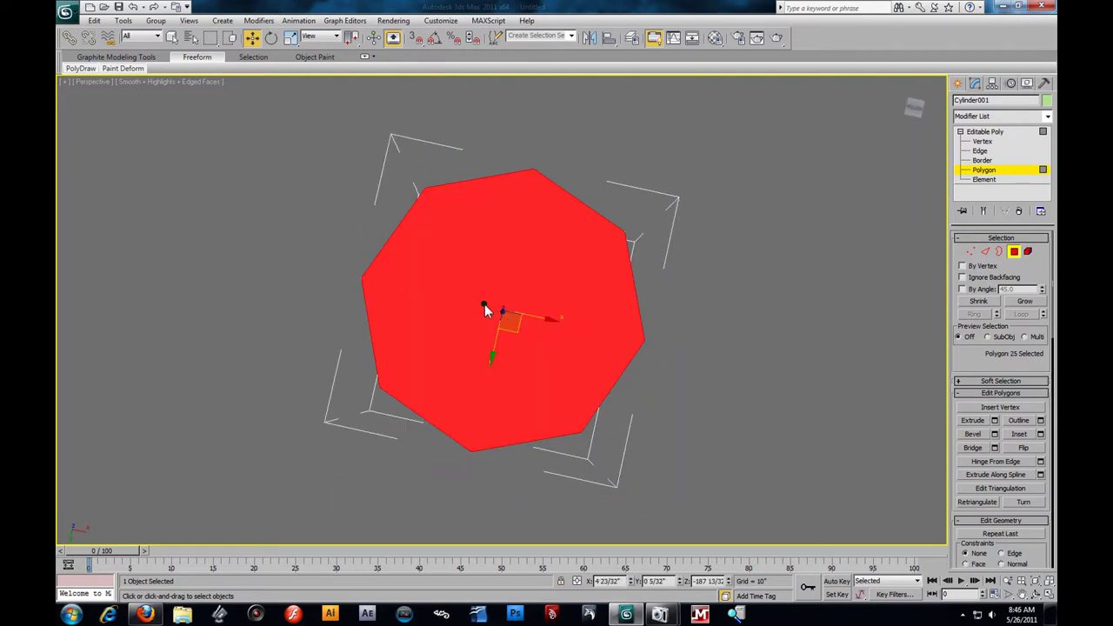
pyautogui.press('Delete')
pyautogui.moveTo(601, 297)
pyautogui.keyDown('alt'); pyautogui.mouseDown(button='middle')
pyautogui.moveTo(611, 463)
pyautogui.moveTo(631, 451)
pyautogui.mouseUp(button='middle'); pyautogui.keyUp('alt')
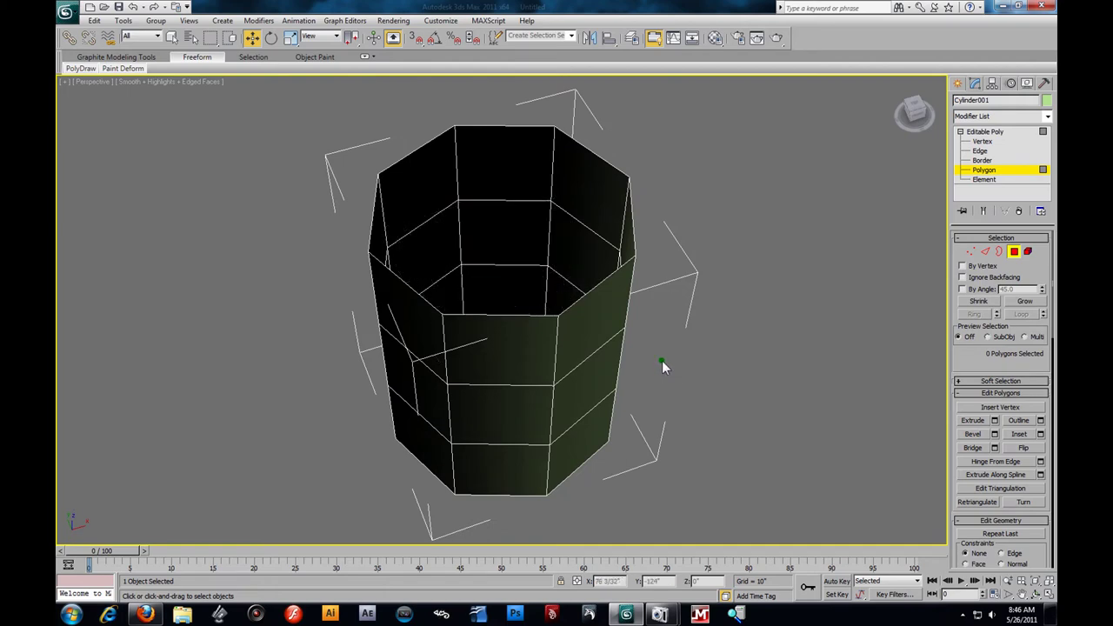
# - Apply the 01 - Default material to the open cylinder from the Material Editor
pyautogui.press('m')
pyautogui.moveTo(308, 115); pyautogui.dragTo(223, 99)
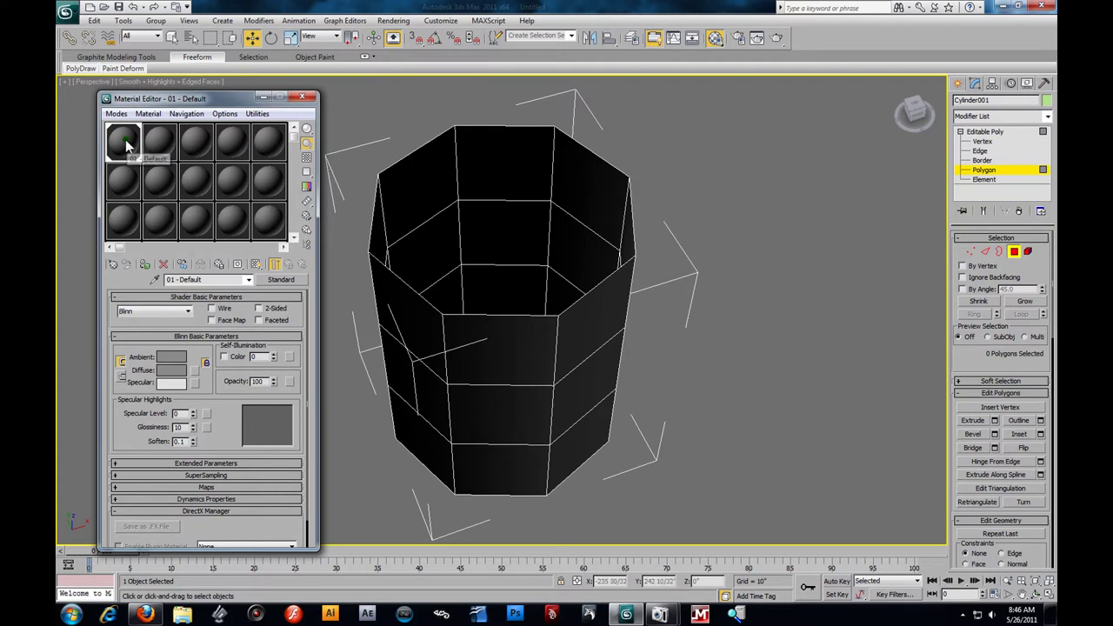
pyautogui.moveTo(126, 147); pyautogui.dragTo(453, 285)
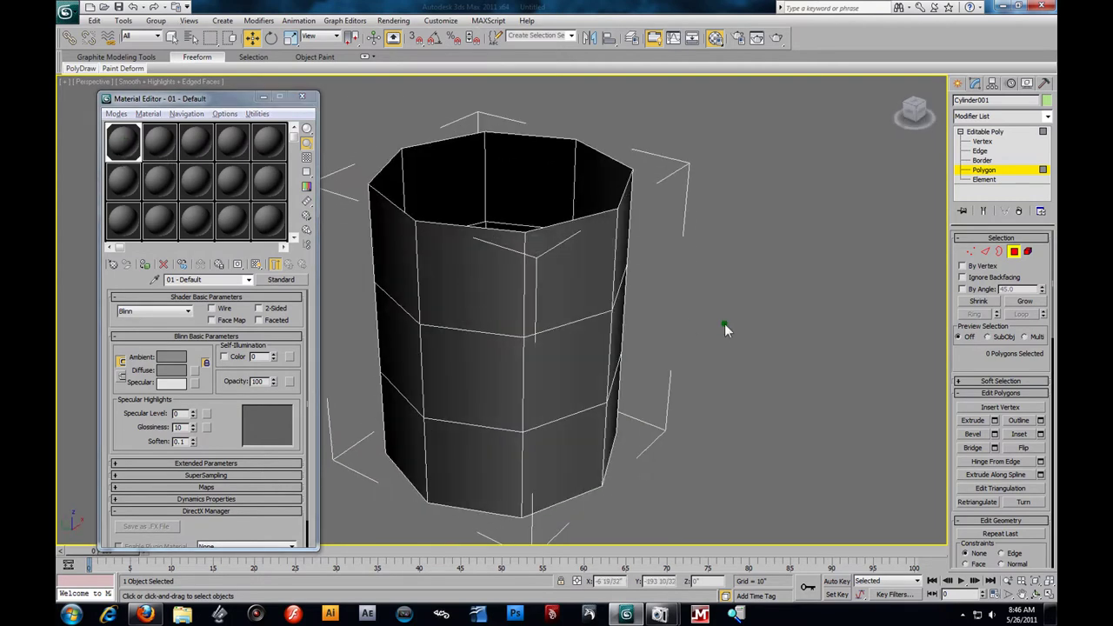
# - Leave polygon selection on the cylinder and change its wireframe colour to black
pyautogui.click(562, 310)
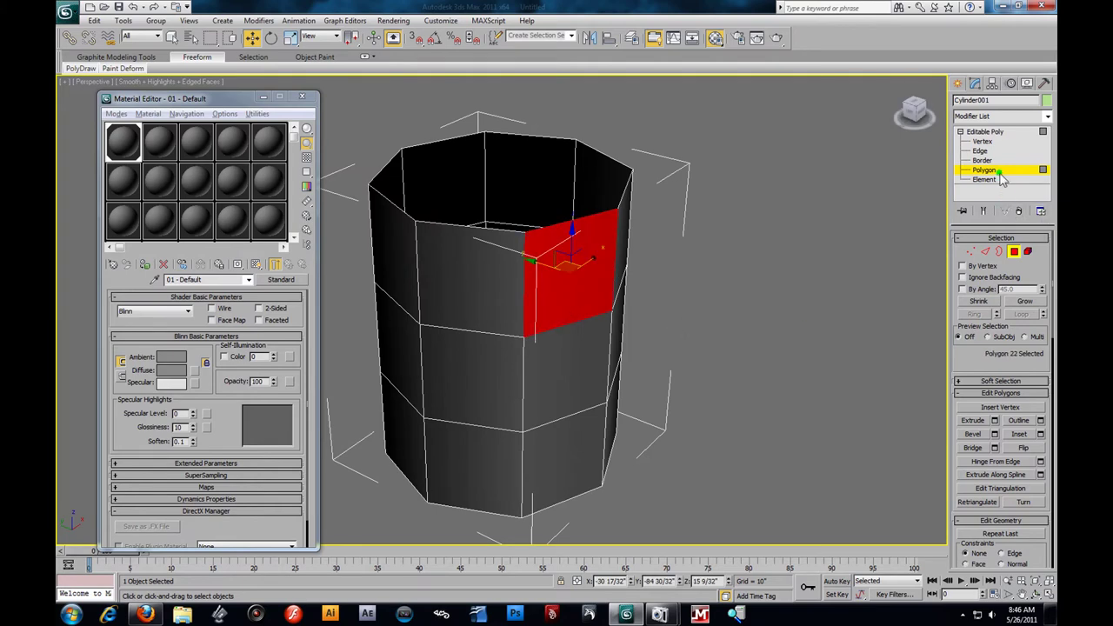
pyautogui.click(997, 170)
pyautogui.click(805, 242)
pyautogui.click(528, 313)
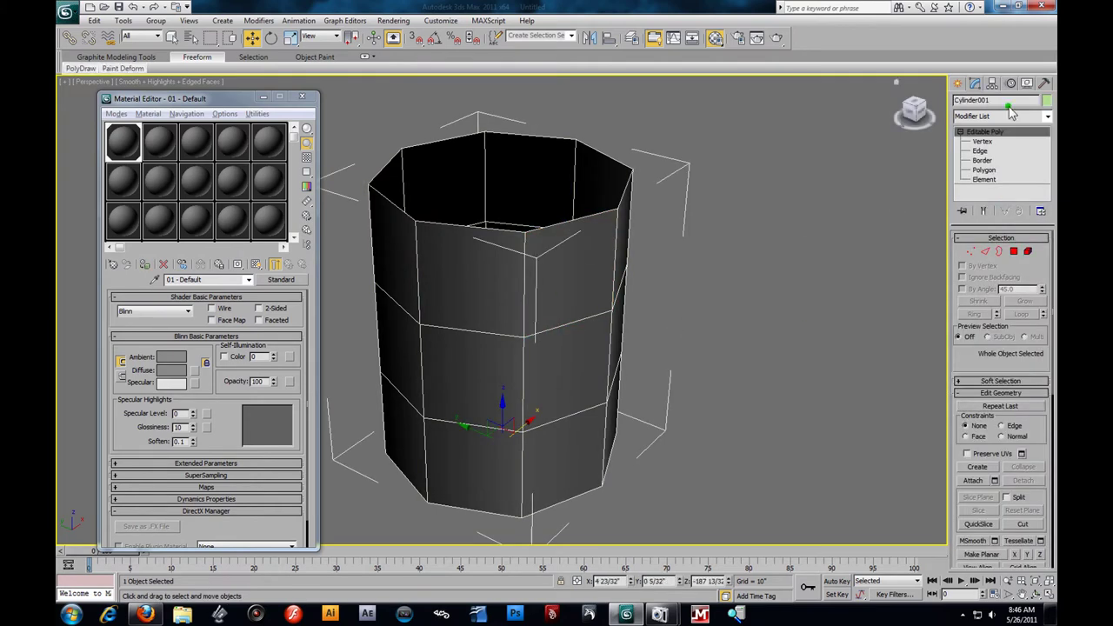
pyautogui.click(1045, 101)
pyautogui.click(644, 331)
pyautogui.click(614, 369)
pyautogui.click(738, 374)
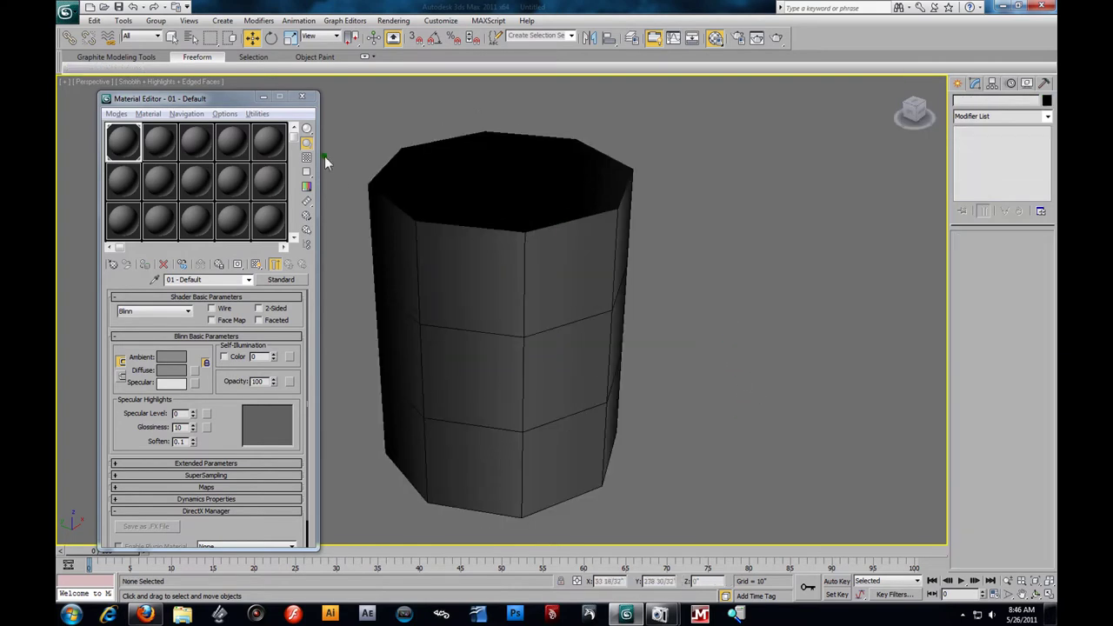
# - Close the Material Editor and restore the four-viewport layout
pyautogui.click(312, 98)
pyautogui.keyDown('alt'); pyautogui.moveTo(676, 368); pyautogui.dragTo(701, 406, button='middle'); pyautogui.keyUp('alt')
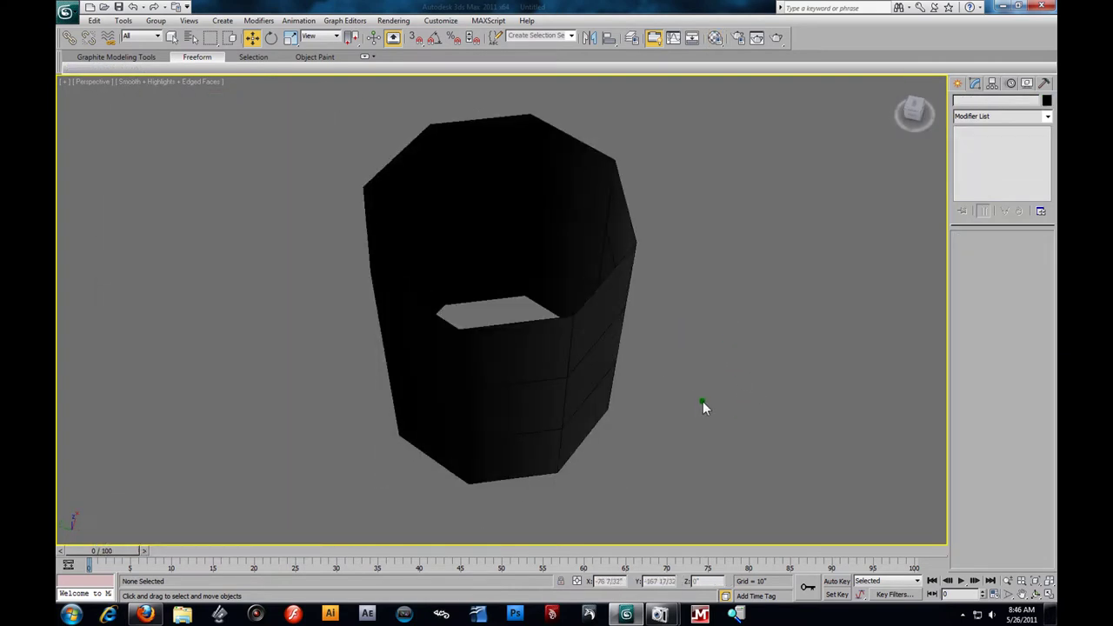
pyautogui.hotkey('alt', 'w')
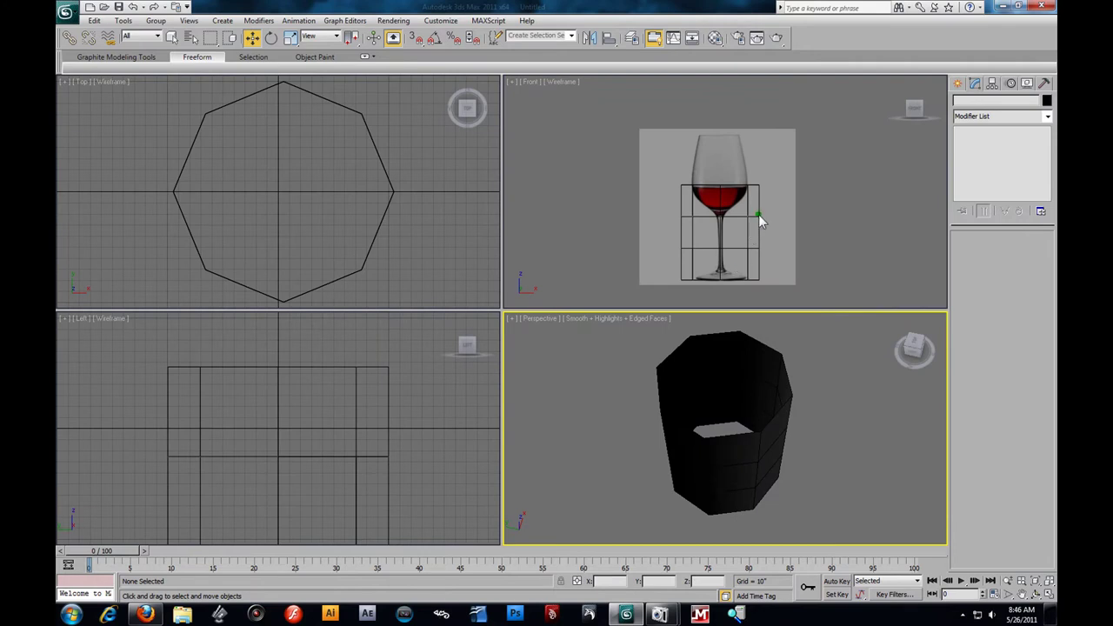
# - Select the cylinder's lowest row of vertices in the Front view and scale it uniformly to the width of the reference glass's foot
pyautogui.click(758, 222)
pyautogui.click(756, 213)
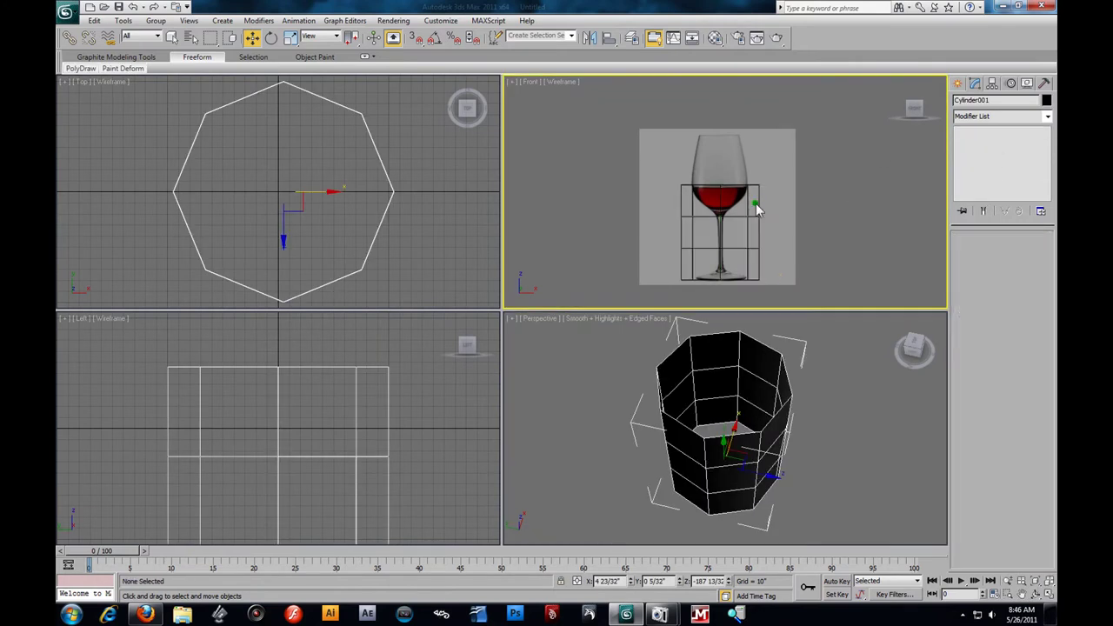
pyautogui.click(762, 226)
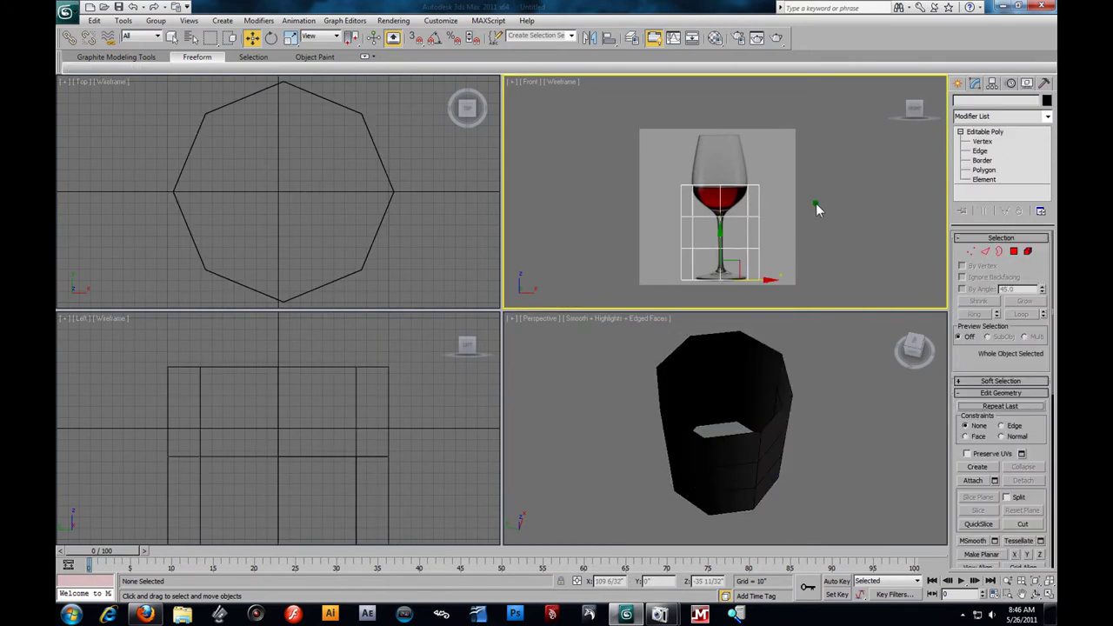
pyautogui.click(983, 141)
pyautogui.scroll(3, 825, 176)
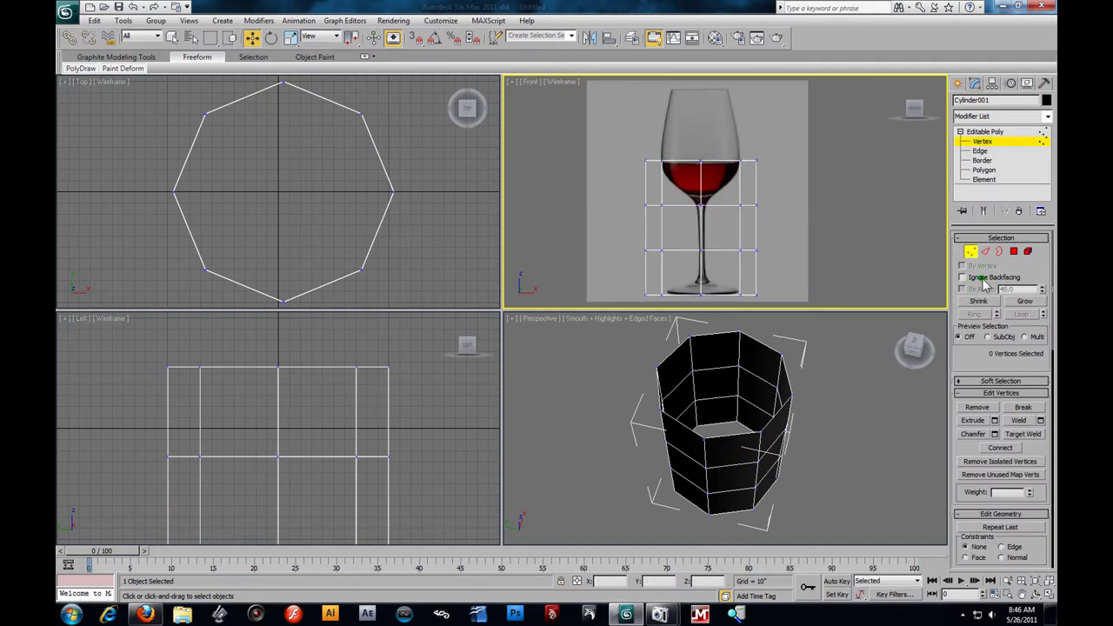
pyautogui.moveTo(782, 206); pyautogui.dragTo(793, 163, button='middle')
pyautogui.moveTo(596, 224); pyautogui.dragTo(817, 292)
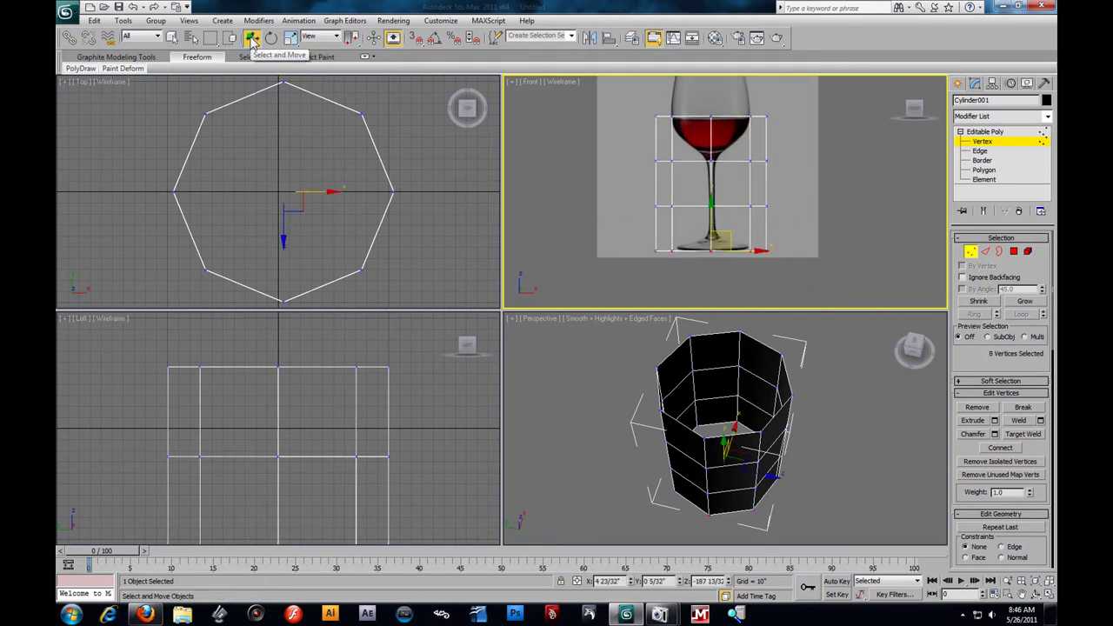
pyautogui.click(251, 41)
pyautogui.moveTo(619, 234); pyautogui.dragTo(841, 309)
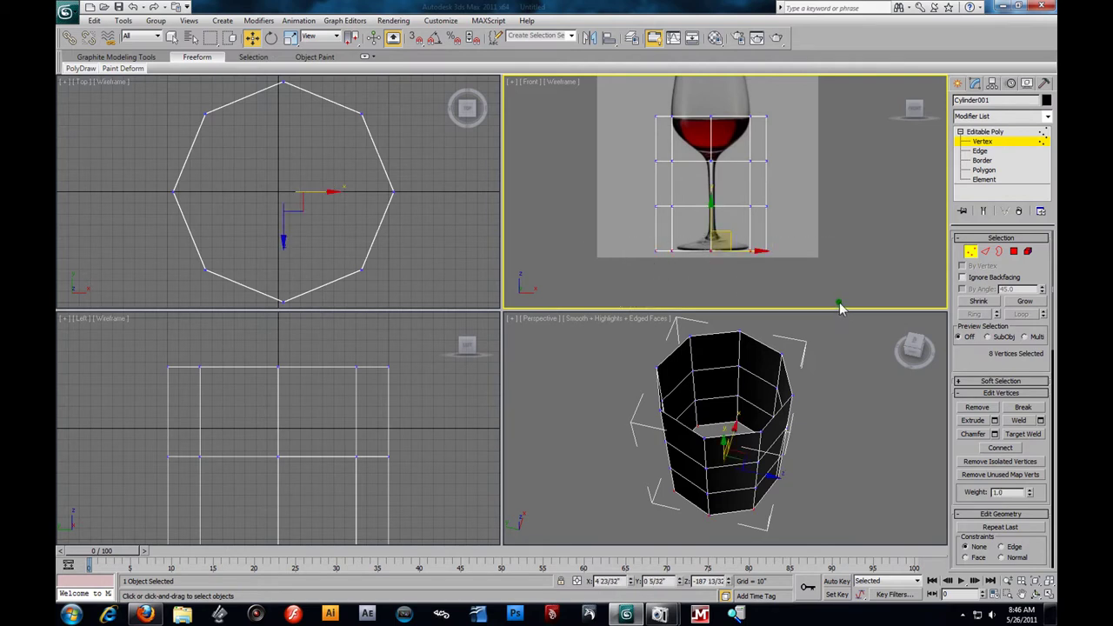
pyautogui.press('r')
pyautogui.moveTo(720, 248); pyautogui.dragTo(740, 280)
# - Select the second row of vertices from the bottom and scale it in uniformly to about the stem's thickness
pyautogui.moveTo(632, 186); pyautogui.dragTo(893, 579)
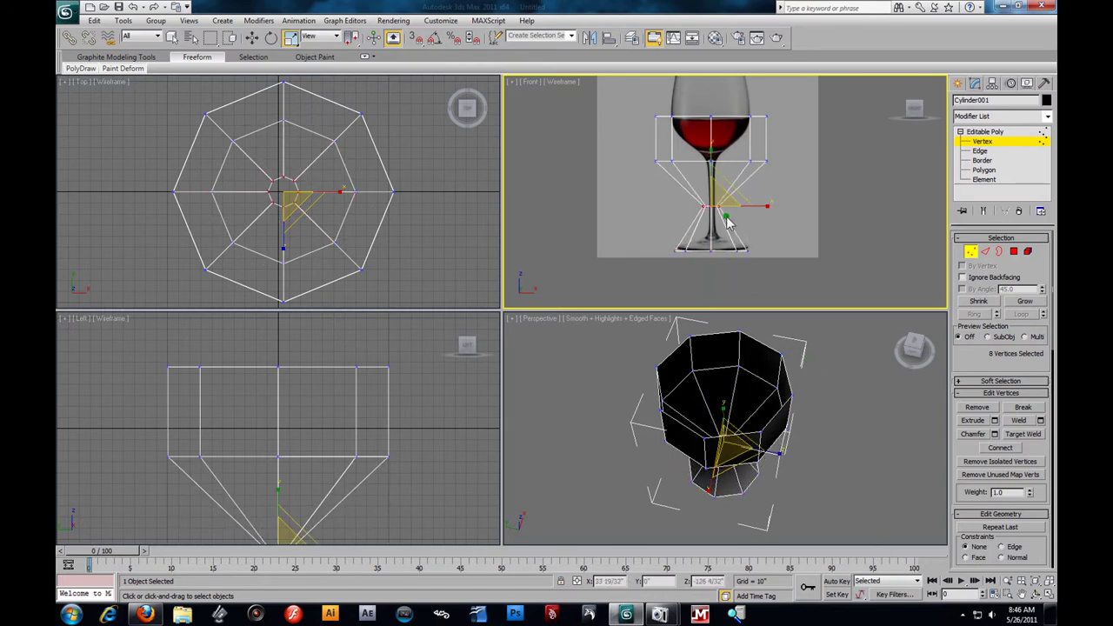
pyautogui.scroll(3, 728, 221)
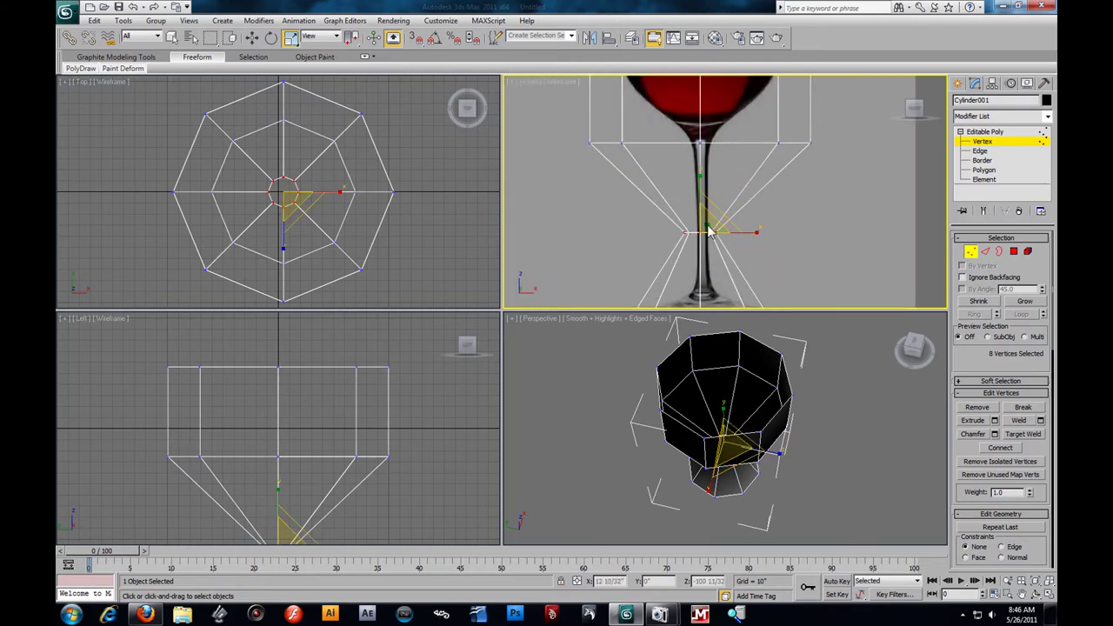
pyautogui.moveTo(710, 229); pyautogui.dragTo(737, 374)
pyautogui.moveTo(682, 527); pyautogui.dragTo(681, 625)
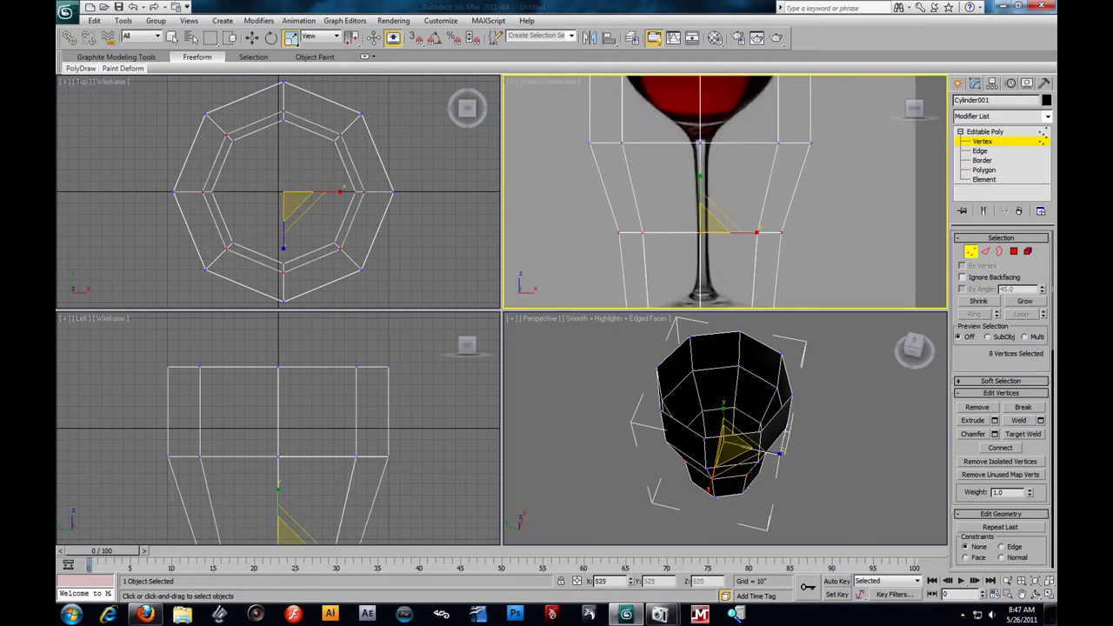
pyautogui.moveTo(720, 240); pyautogui.dragTo(713, 306)
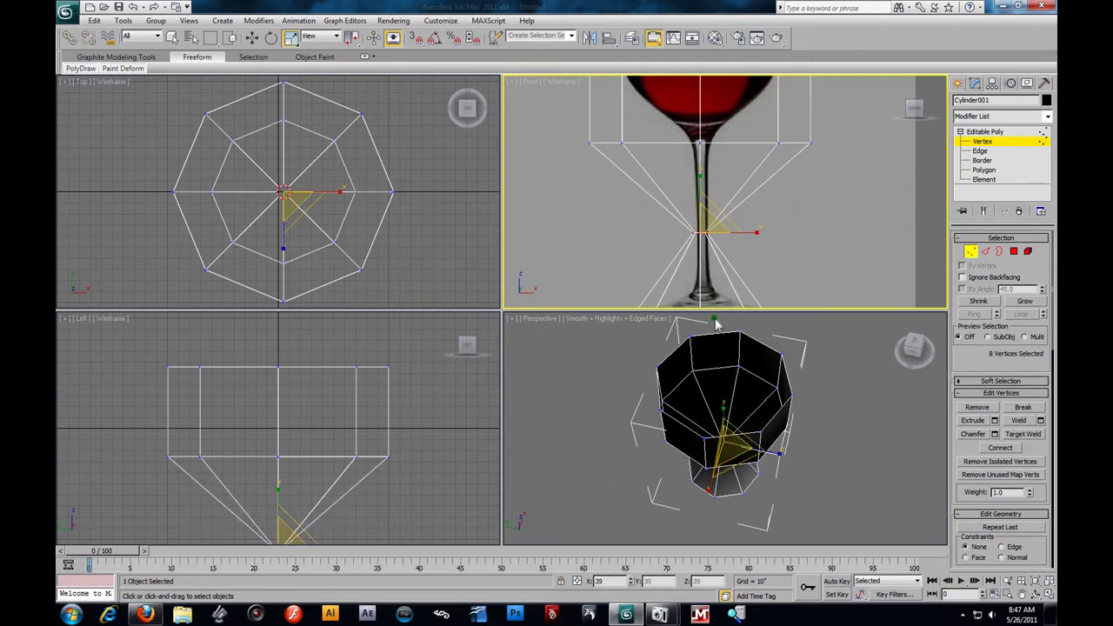
# - Scale the third row of vertices, just under the bowl, in uniformly to the stem's thickness
pyautogui.moveTo(551, 125); pyautogui.dragTo(863, 183)
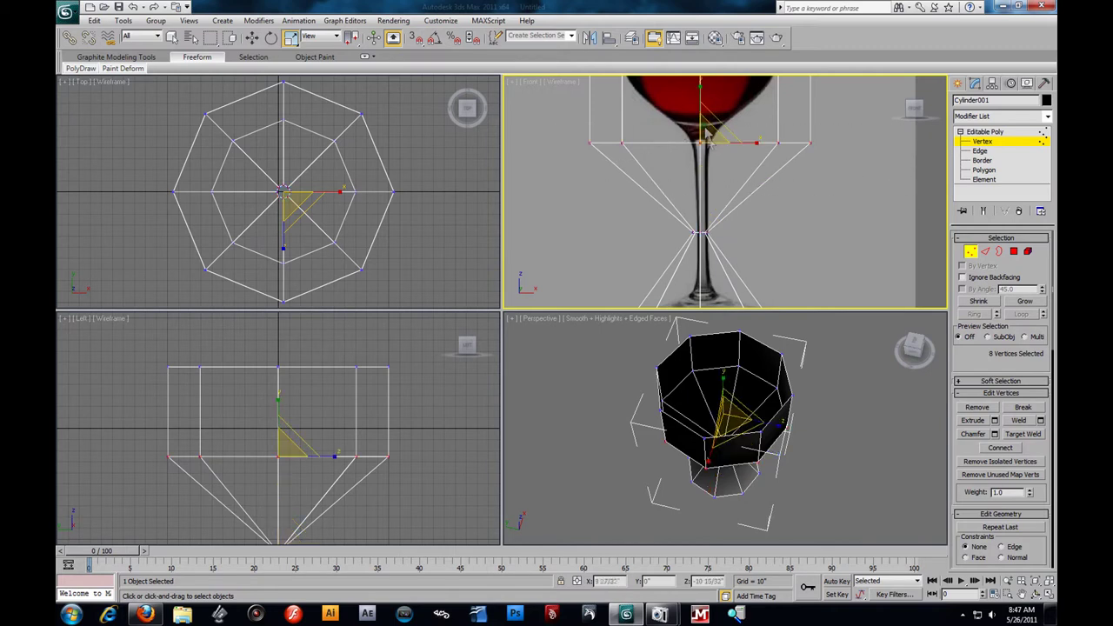
pyautogui.moveTo(711, 271); pyautogui.dragTo(719, 331)
pyautogui.moveTo(709, 155); pyautogui.dragTo(715, 258)
# - Scale the uppermost row of vertices uniformly to the bowl's width at the wine level, and clear the selection
pyautogui.scroll(-5, 746, 255)
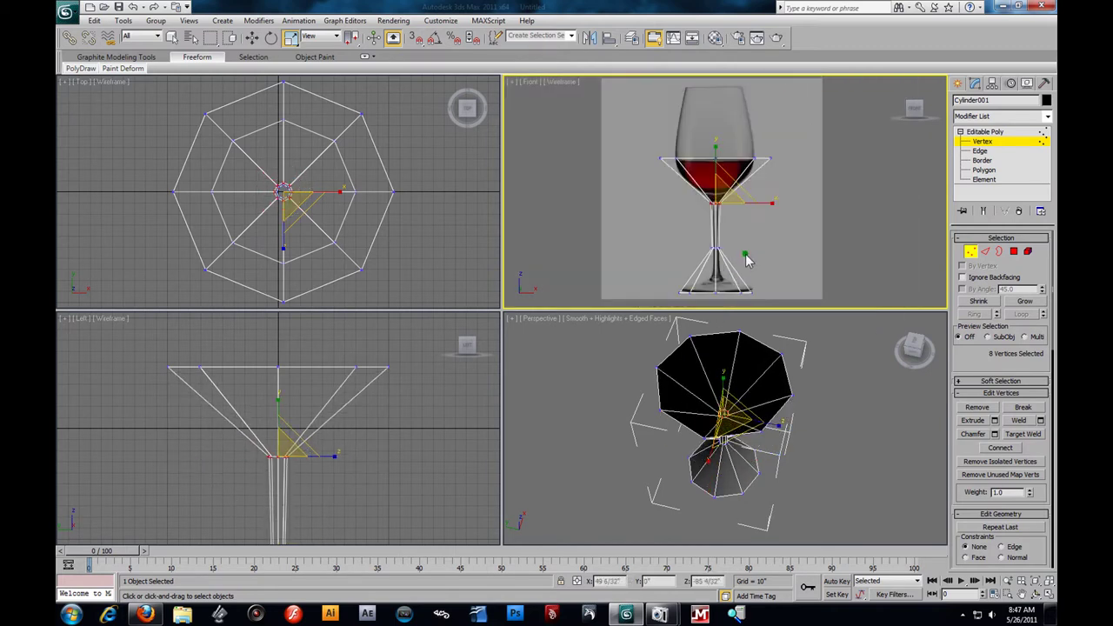
pyautogui.moveTo(636, 137); pyautogui.dragTo(813, 178)
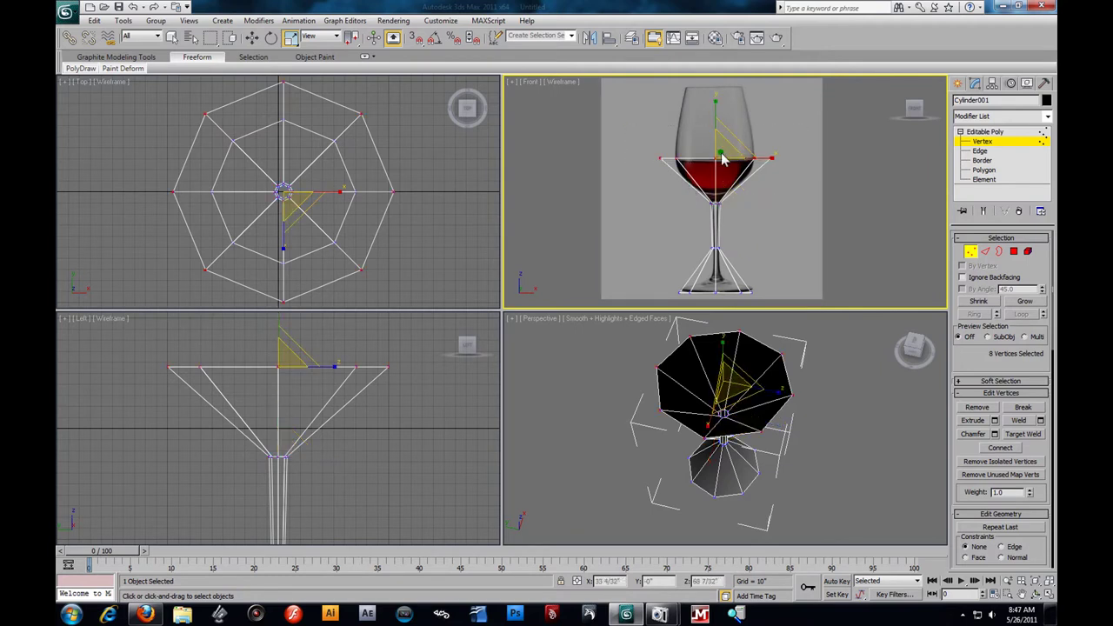
pyautogui.moveTo(719, 157); pyautogui.dragTo(732, 184)
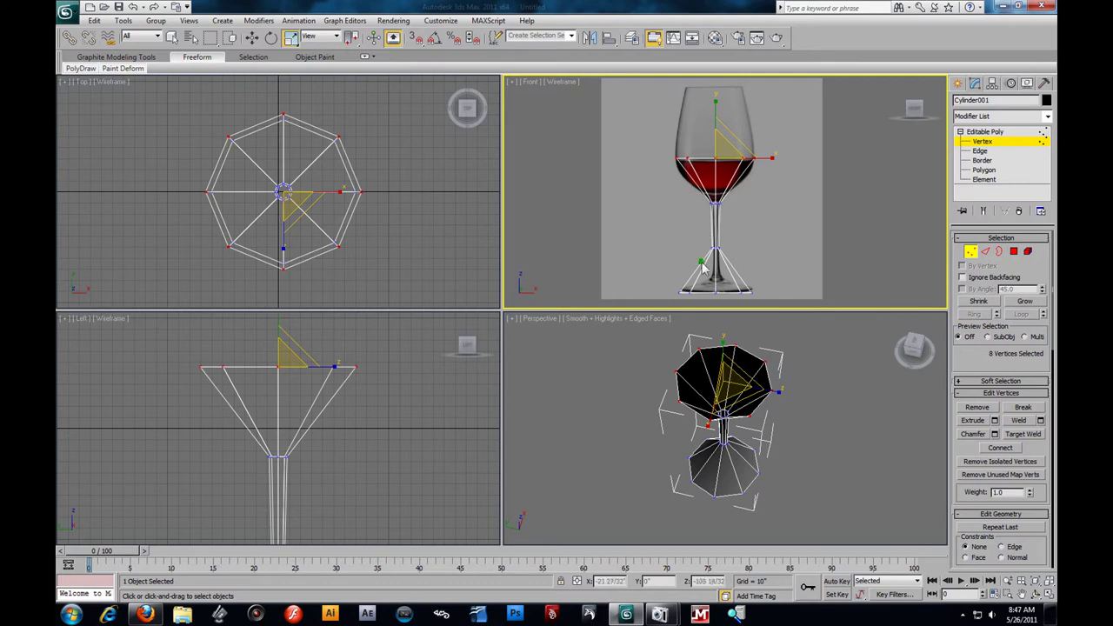
pyautogui.click(800, 207)
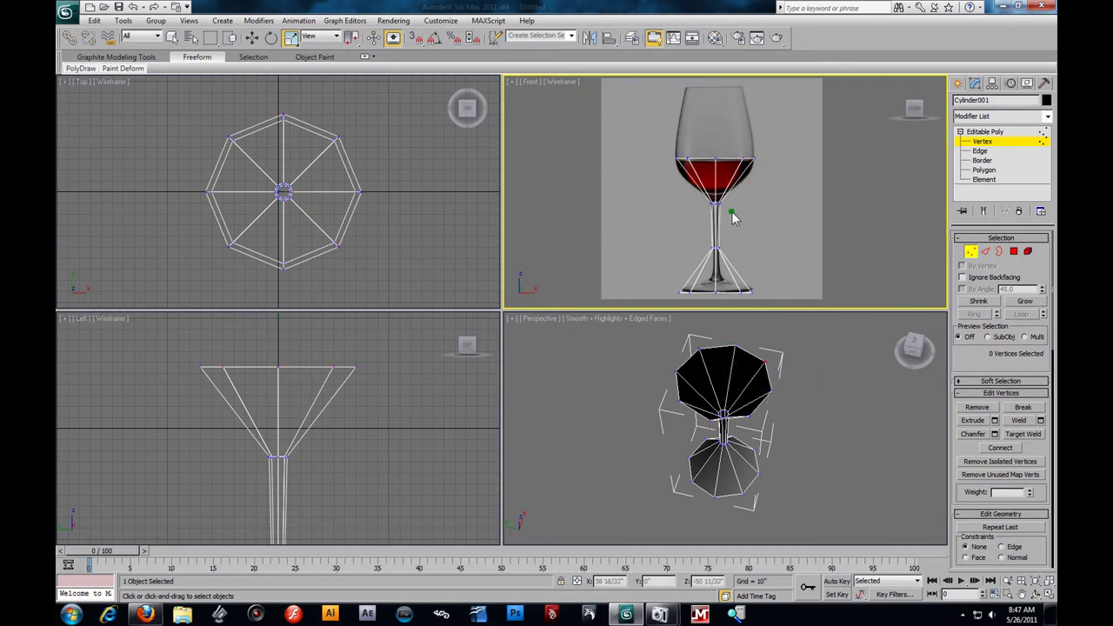
# - Select the mesh's open upper border and extend it as new polygons straight up to the rim of the reference glass
pyautogui.click(983, 161)
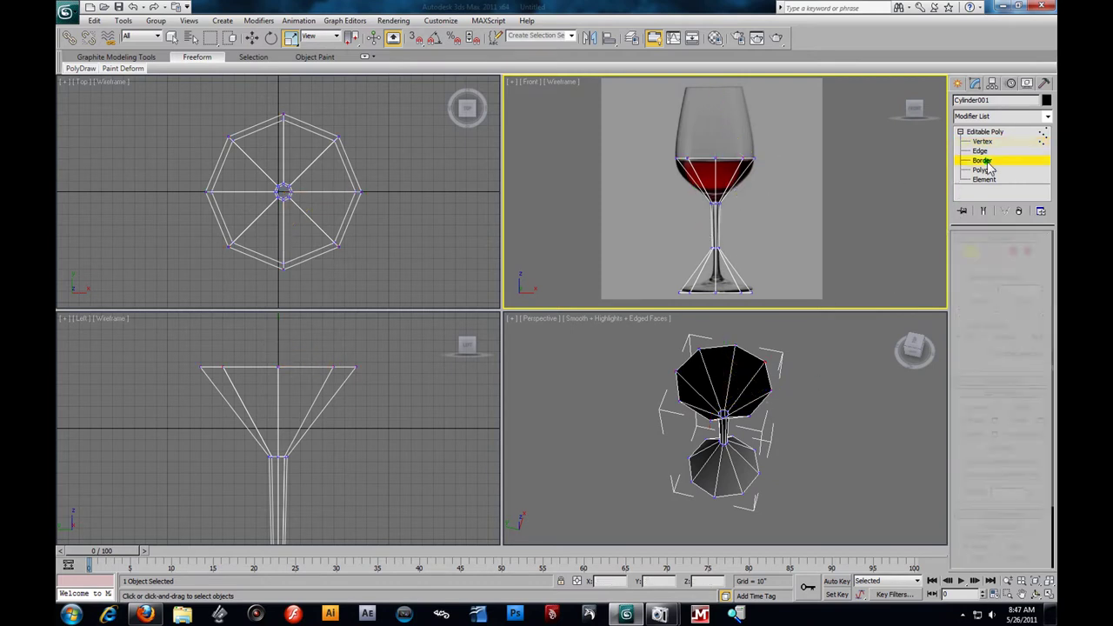
pyautogui.click(761, 363)
pyautogui.moveTo(815, 394); pyautogui.dragTo(819, 433, button='middle')
pyautogui.scroll(3, 820, 433)
pyautogui.scroll(2, 819, 433)
pyautogui.scroll(-2, 824, 433)
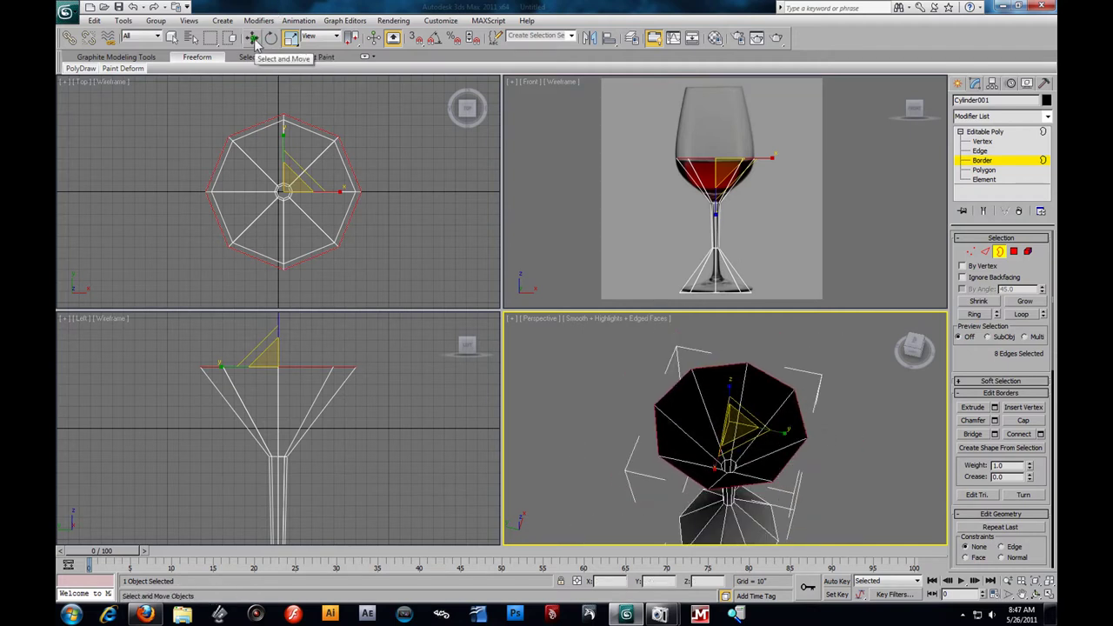
pyautogui.click(252, 38)
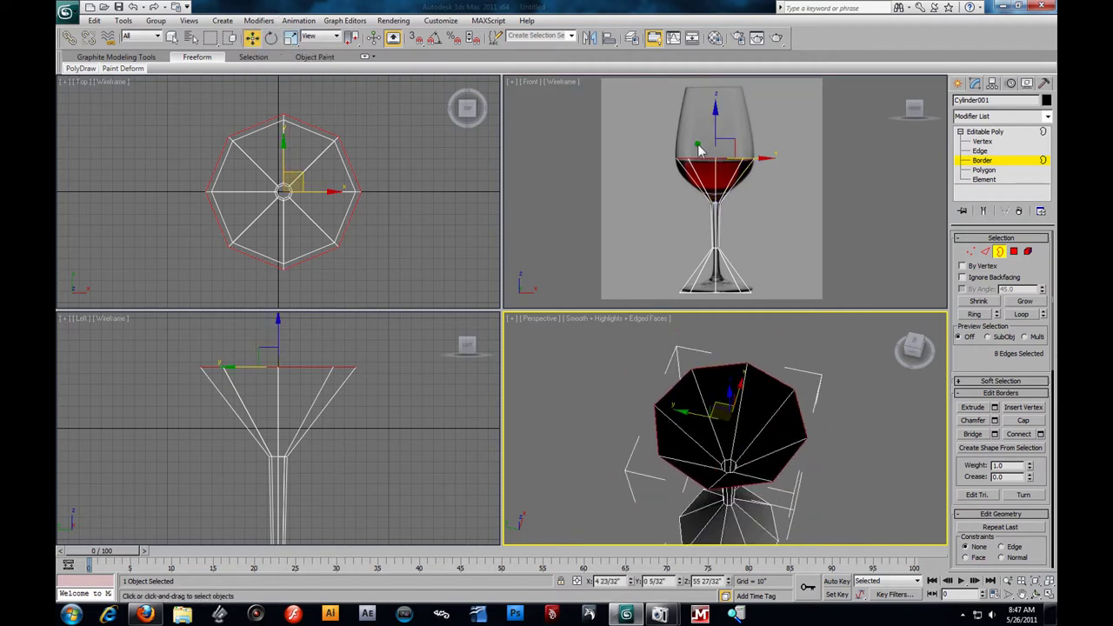
pyautogui.moveTo(796, 155); pyautogui.dragTo(779, 174, button='middle')
pyautogui.scroll(3, 780, 181)
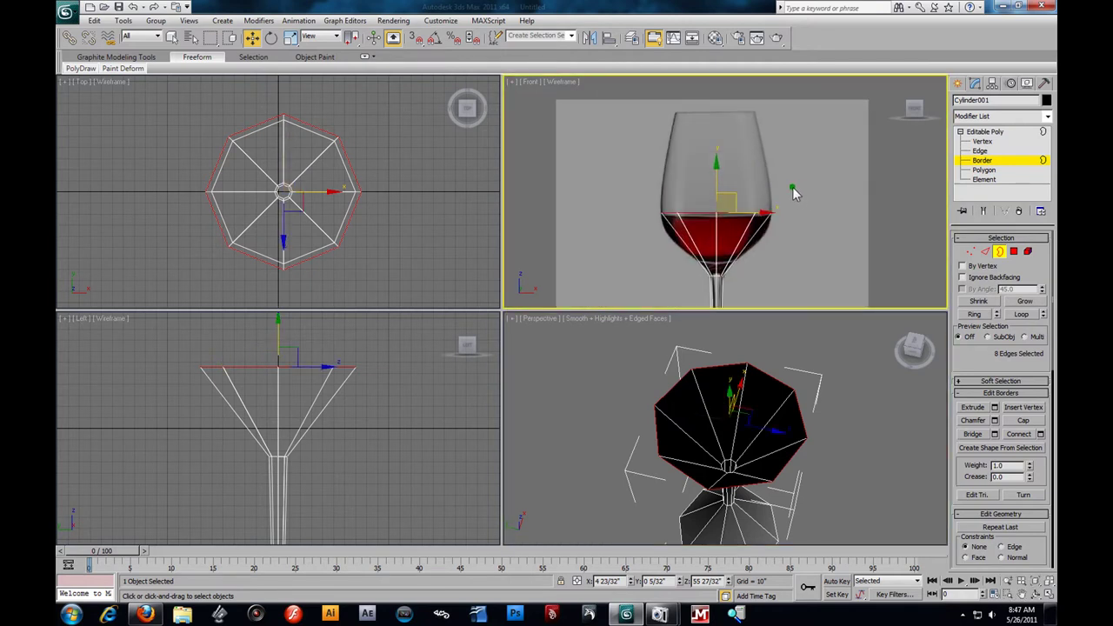
pyautogui.keyDown('shift'); pyautogui.moveTo(718, 185); pyautogui.dragTo(737, 91); pyautogui.keyUp('shift')
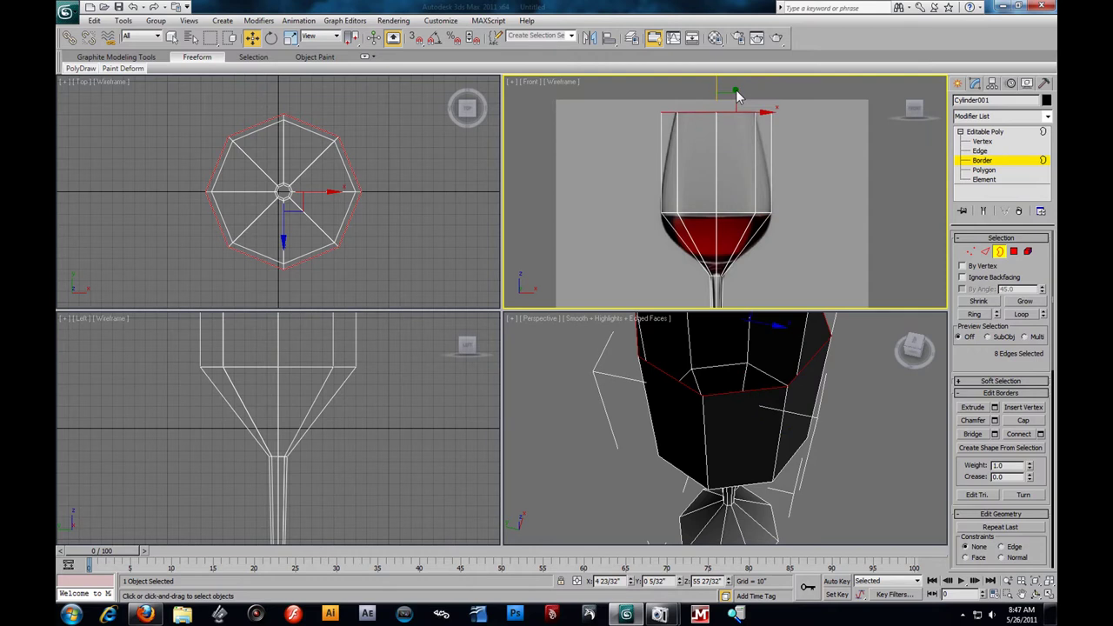
# - Try to scale the upper border inward to the reference glass's rim width
pyautogui.click(292, 38)
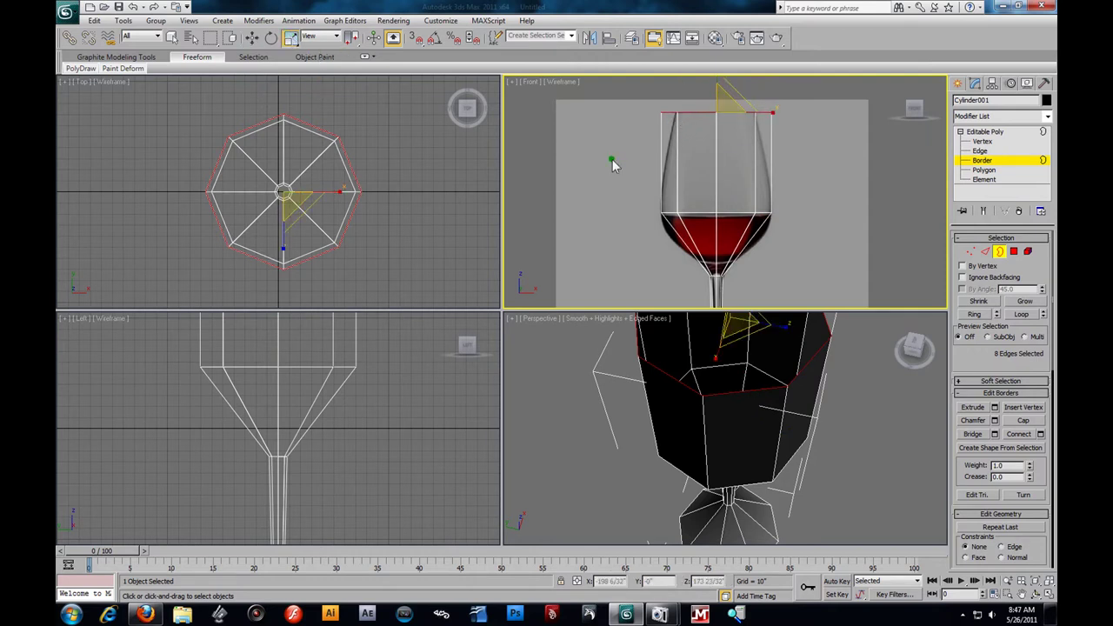
pyautogui.moveTo(720, 111); pyautogui.dragTo(736, 131)
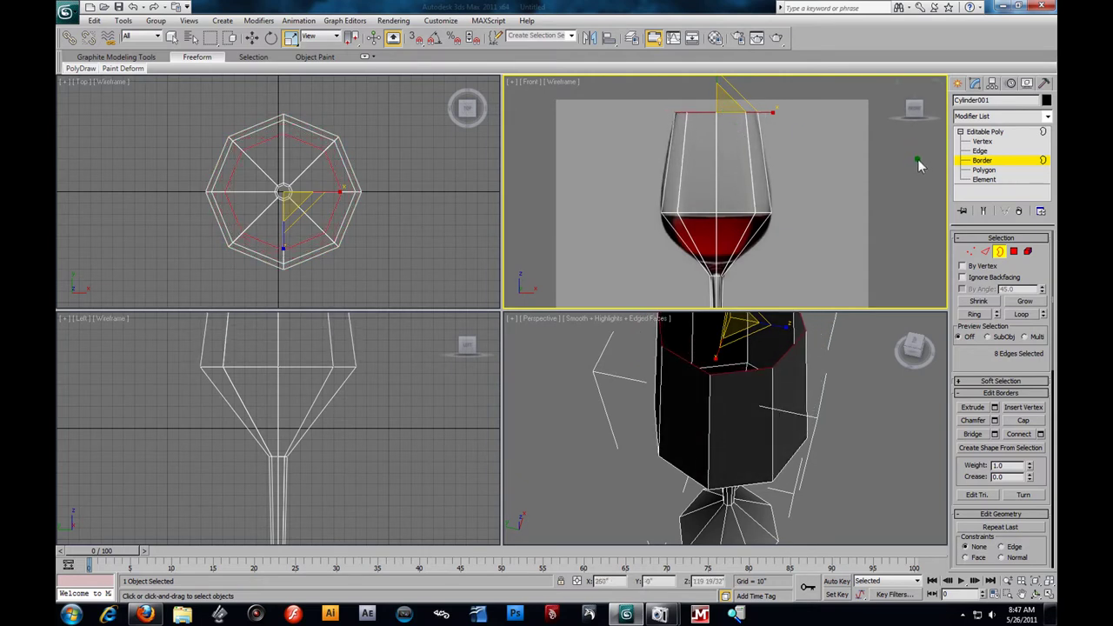
pyautogui.hotkey('ctrl', 'z')
# - Scale the rim row's vertices in uniformly to the width of the reference glass's rim, and clear the selection
pyautogui.click(986, 140)
pyautogui.moveTo(644, 103); pyautogui.dragTo(860, 148)
pyautogui.moveTo(729, 111); pyautogui.dragTo(736, 130)
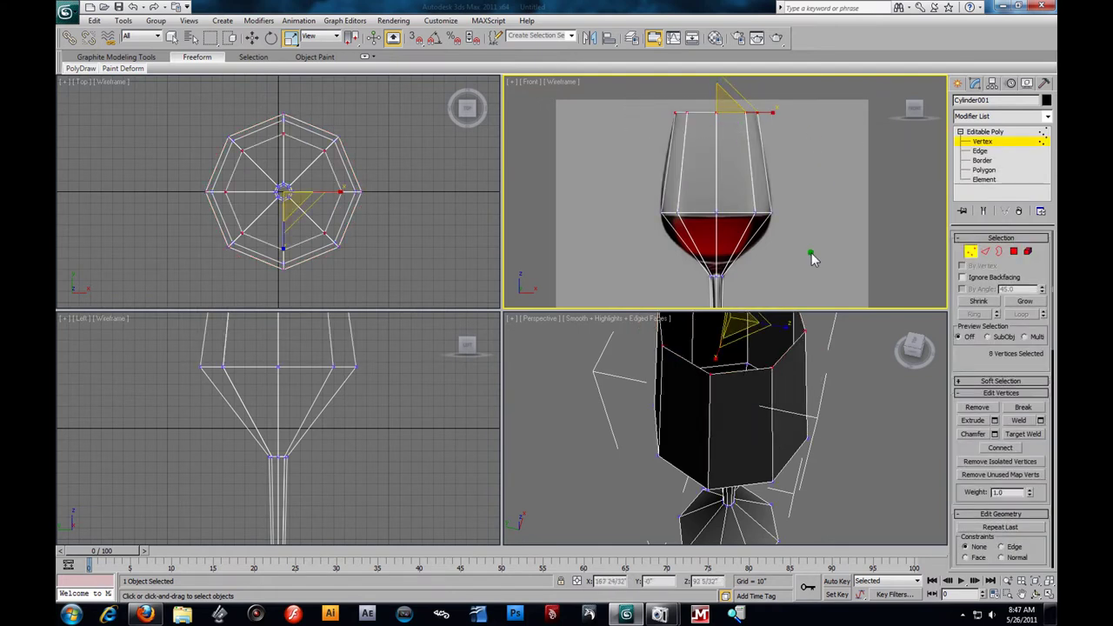
pyautogui.click(825, 446)
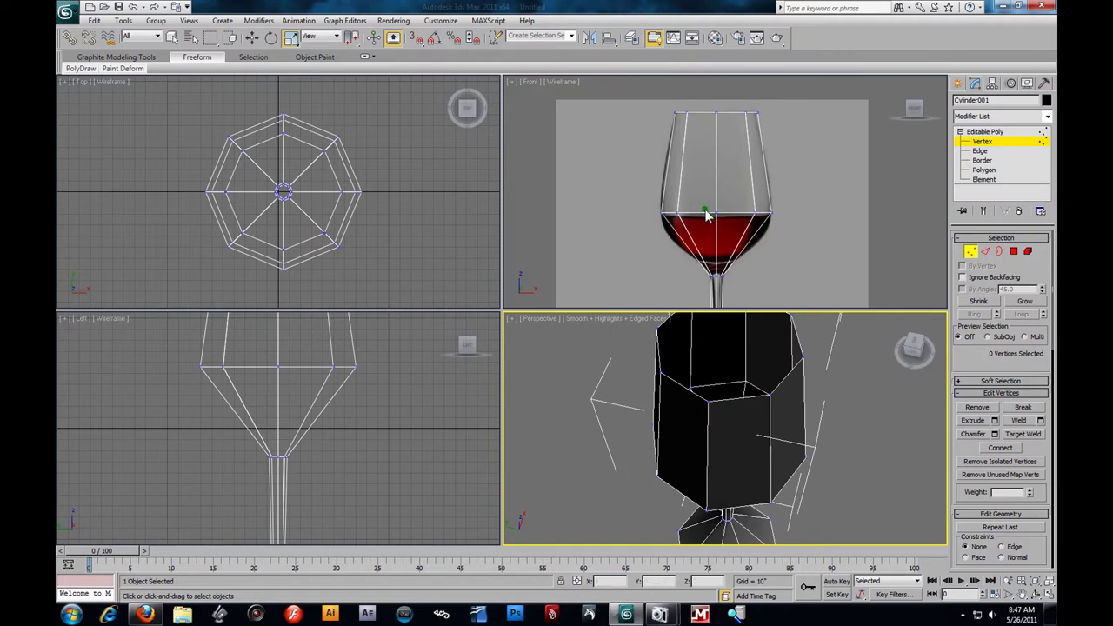
# - Select all the slanted edges between the top of the stem and the bowl's widest row at edge level
pyautogui.scroll(-2, 705, 217)
pyautogui.scroll(2, 741, 193)
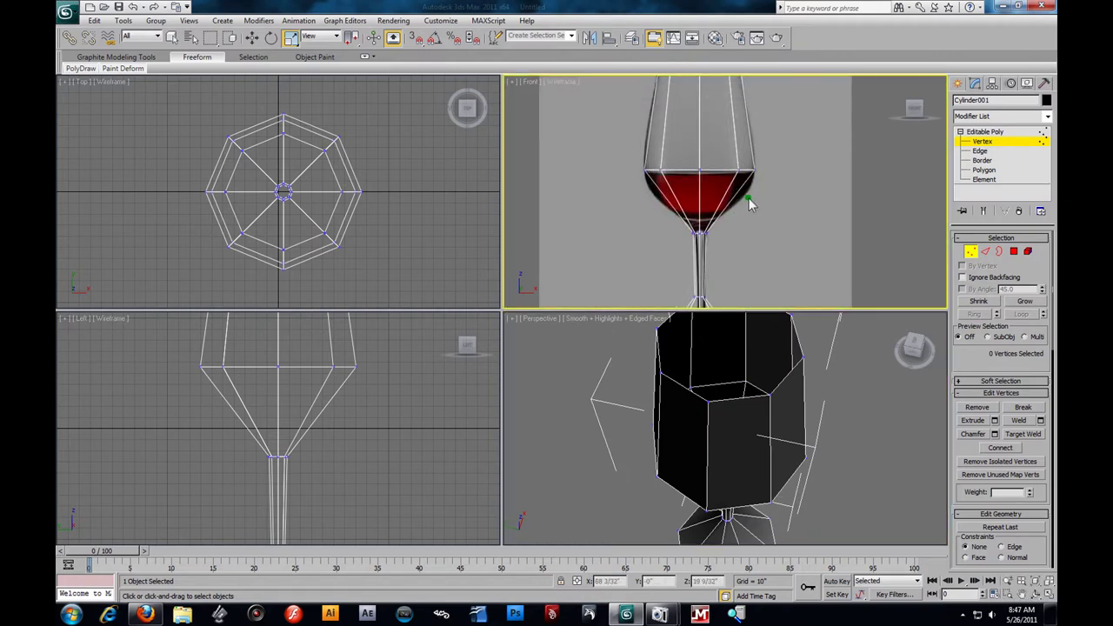
pyautogui.click(1000, 152)
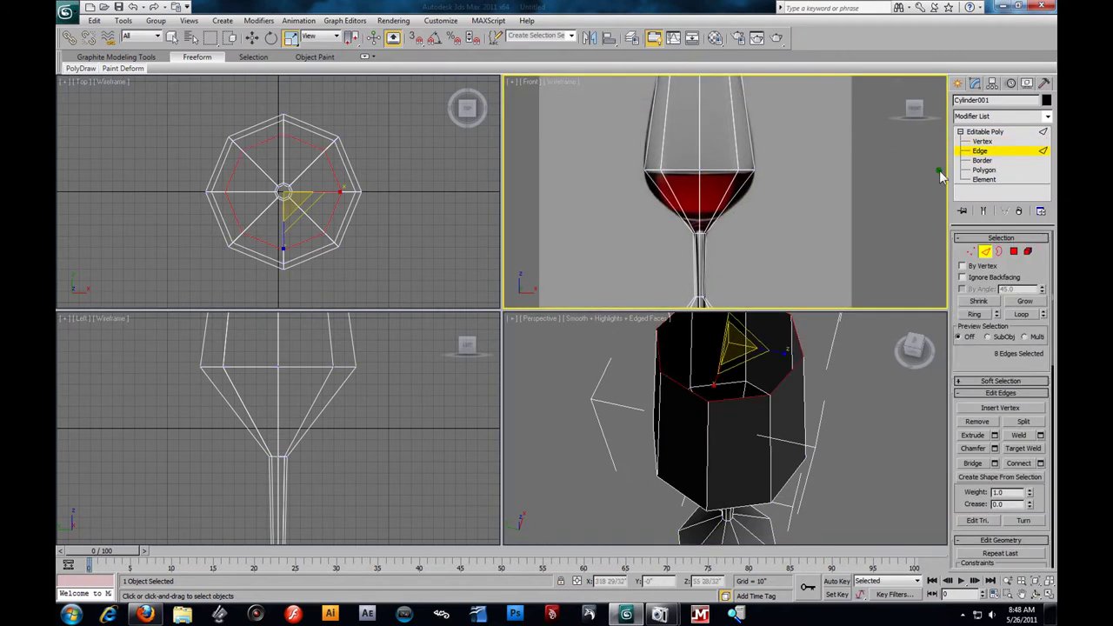
pyautogui.keyDown('alt'); pyautogui.moveTo(827, 449); pyautogui.dragTo(785, 377, button='middle'); pyautogui.keyUp('alt')
pyautogui.scroll(3, 678, 393)
pyautogui.keyDown('alt'); pyautogui.moveTo(678, 393); pyautogui.dragTo(765, 466, button='middle'); pyautogui.keyUp('alt')
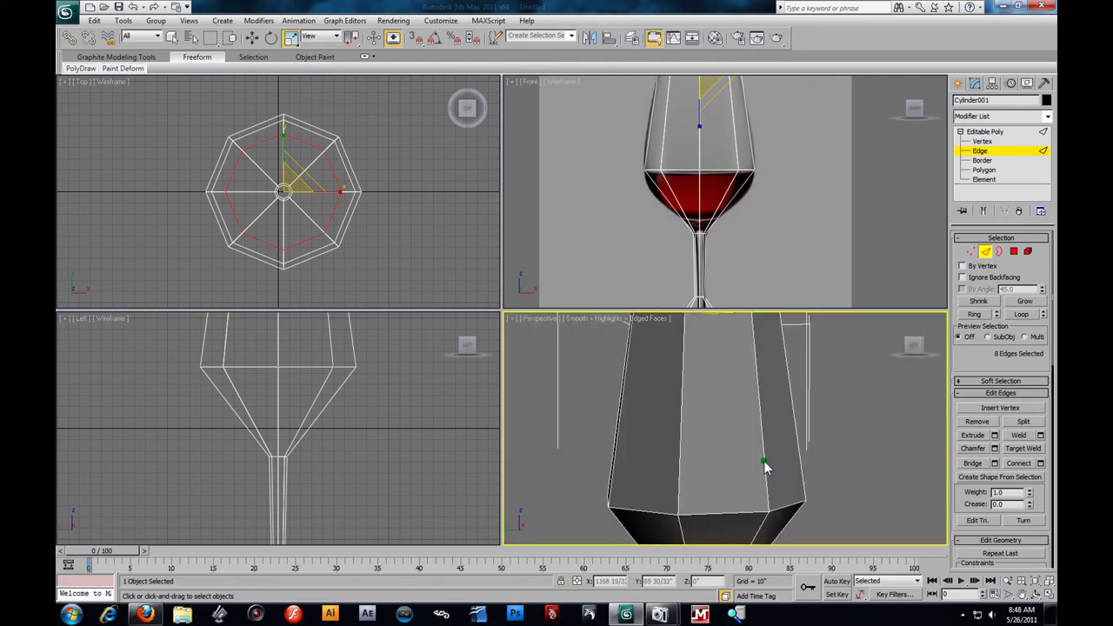
pyautogui.click(729, 202)
pyautogui.keyDown('alt'); pyautogui.moveTo(826, 427); pyautogui.dragTo(830, 390, button='middle'); pyautogui.keyUp('alt')
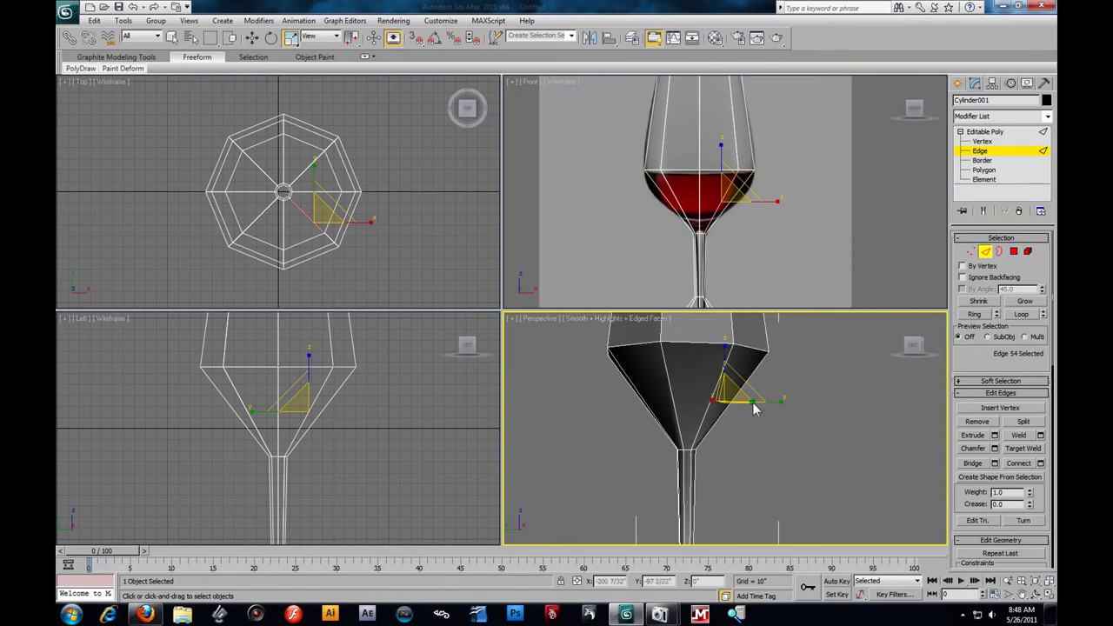
pyautogui.click(714, 386)
pyautogui.click(714, 388)
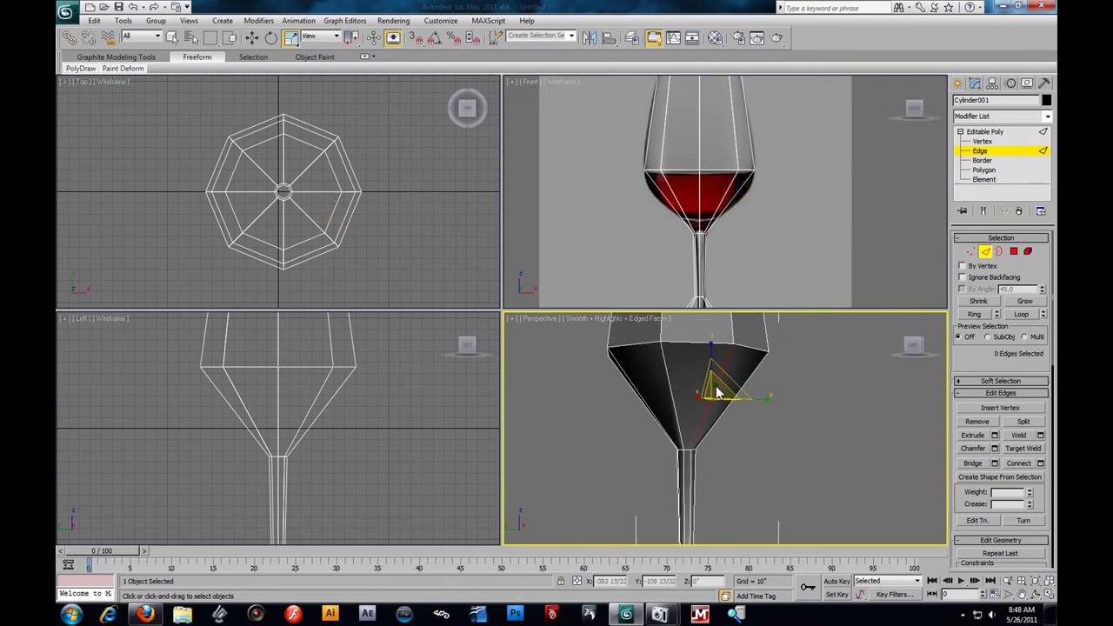
pyautogui.click(658, 211)
pyautogui.moveTo(606, 193); pyautogui.dragTo(768, 217)
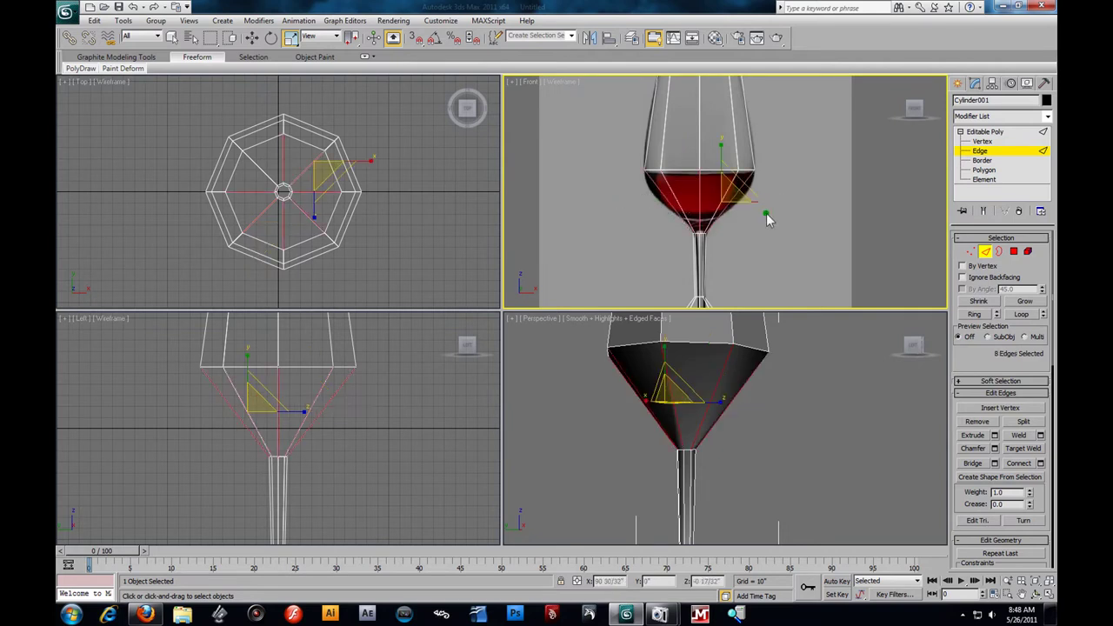
# - Connect the selected lower bowl edges with one loop at slide 14 and scale it out uniformly to 130% to match the reference
pyautogui.click(1040, 463)
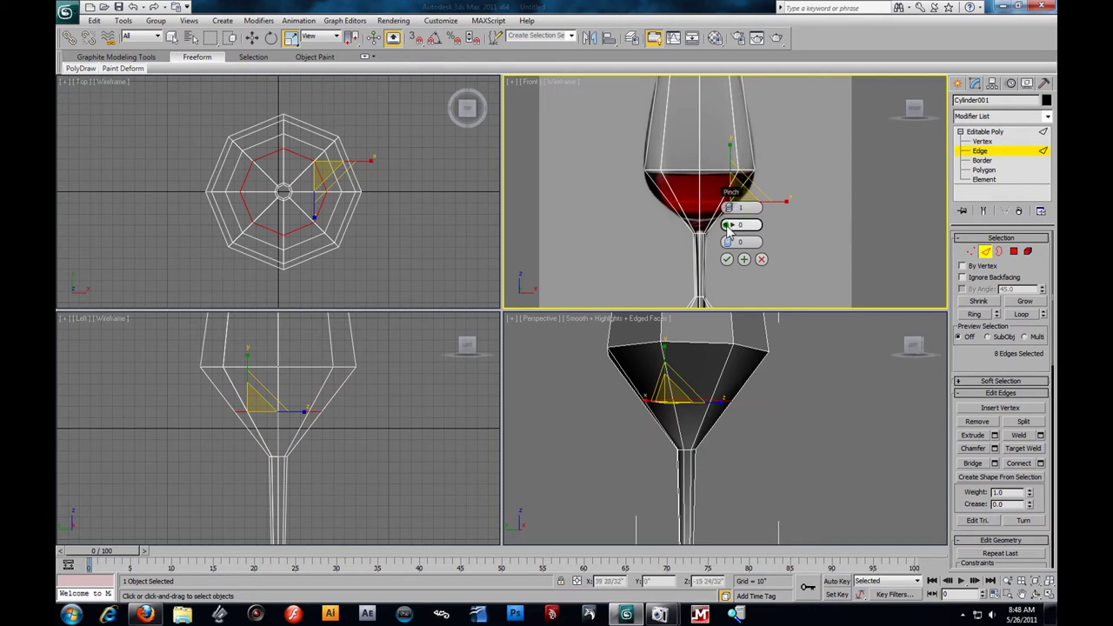
pyautogui.moveTo(745, 246); pyautogui.dragTo(726, 263)
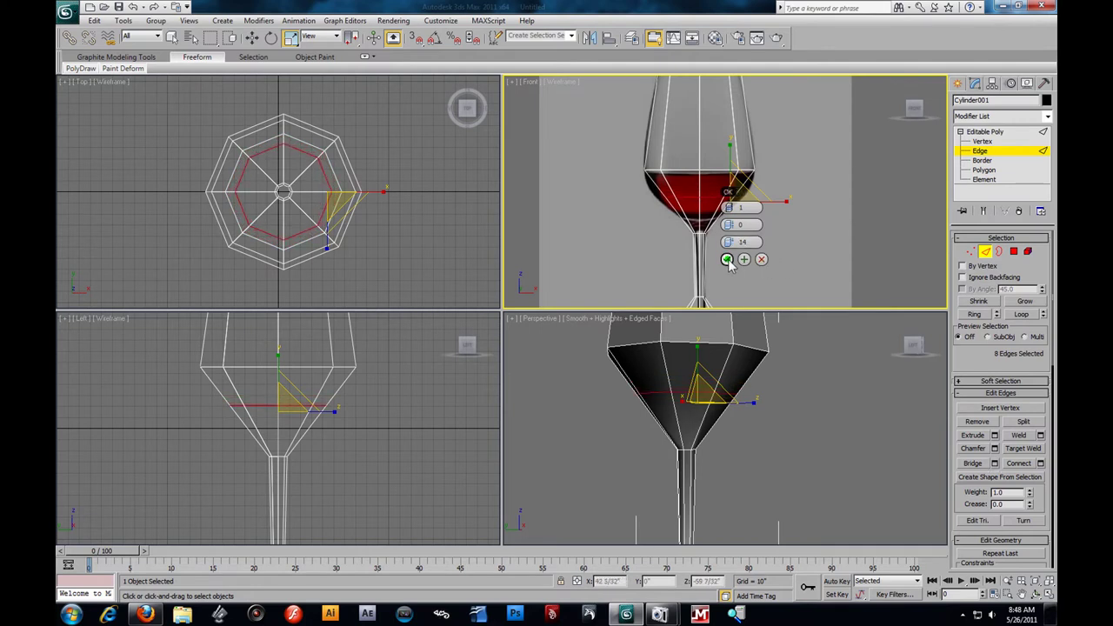
pyautogui.click(727, 259)
pyautogui.moveTo(711, 197); pyautogui.dragTo(697, 179)
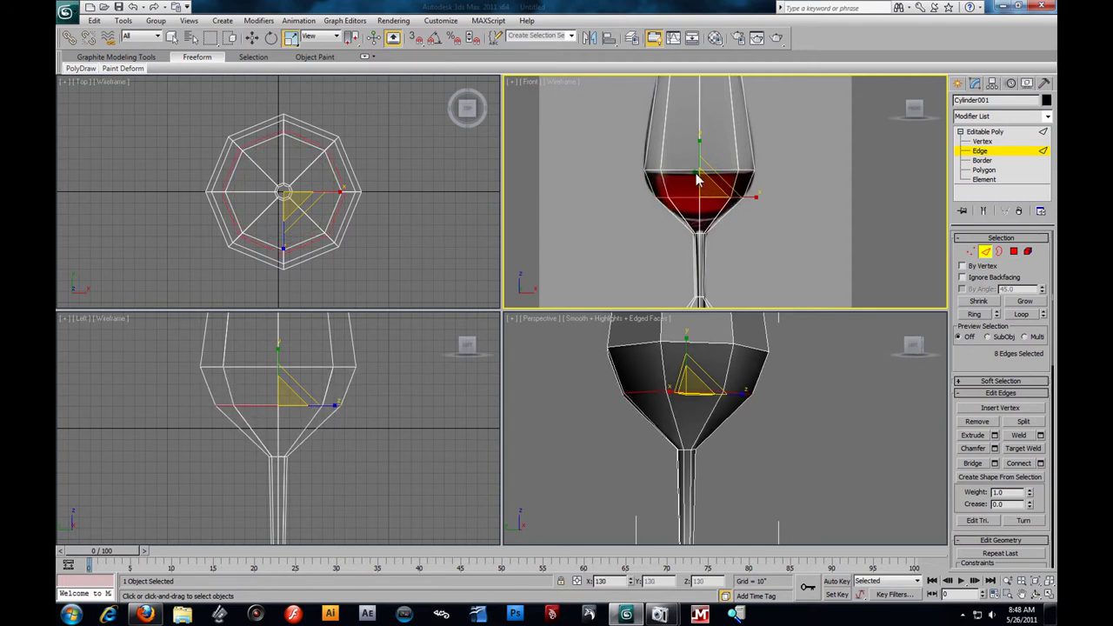
# - Move the row of vertices where the stem meets the bowl up about 5 inches
pyautogui.click(982, 141)
pyautogui.moveTo(736, 249); pyautogui.dragTo(680, 228)
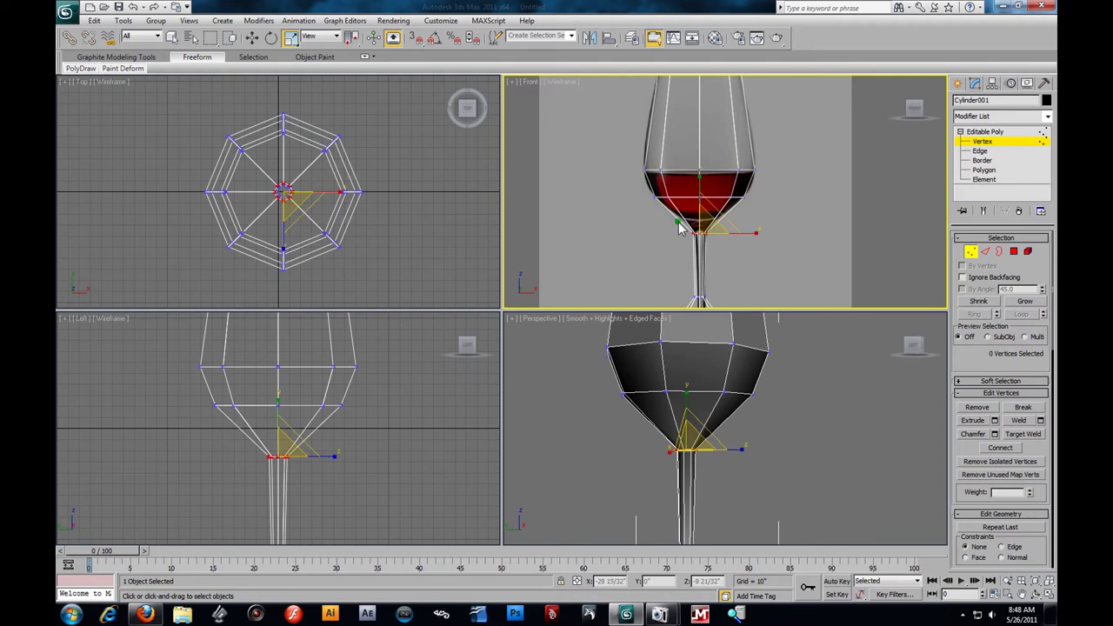
pyautogui.press('w')
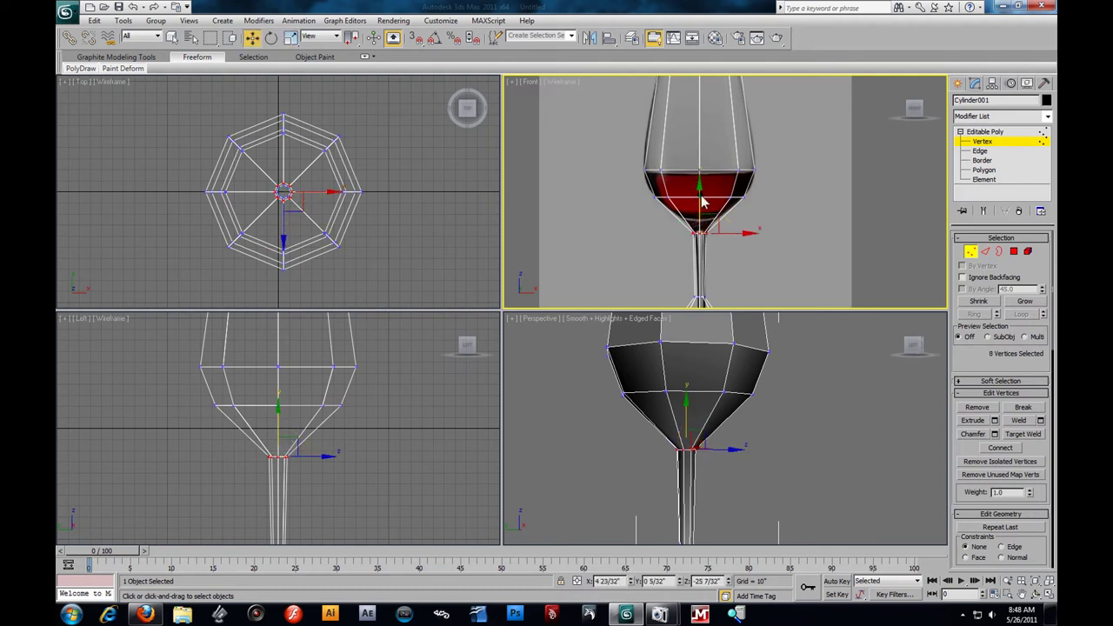
pyautogui.moveTo(701, 196); pyautogui.dragTo(702, 192)
# - Connect the upright edges of the upper bowl with one new edge loop at slide -10
pyautogui.moveTo(768, 148); pyautogui.dragTo(772, 198, button='middle')
pyautogui.scroll(-2, 772, 198)
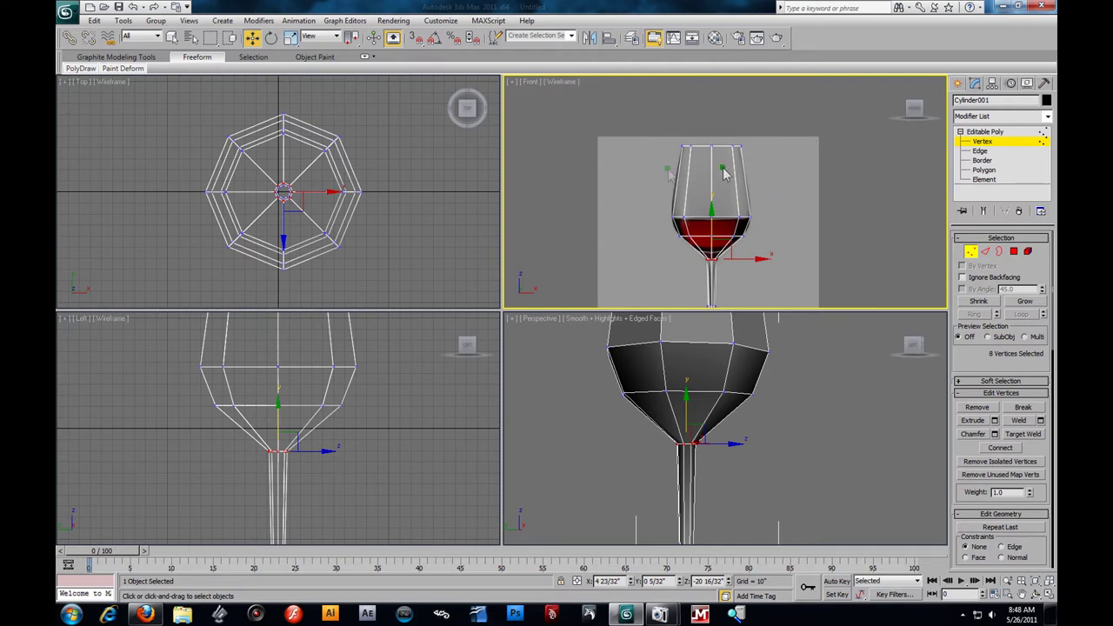
pyautogui.moveTo(614, 178); pyautogui.dragTo(788, 176)
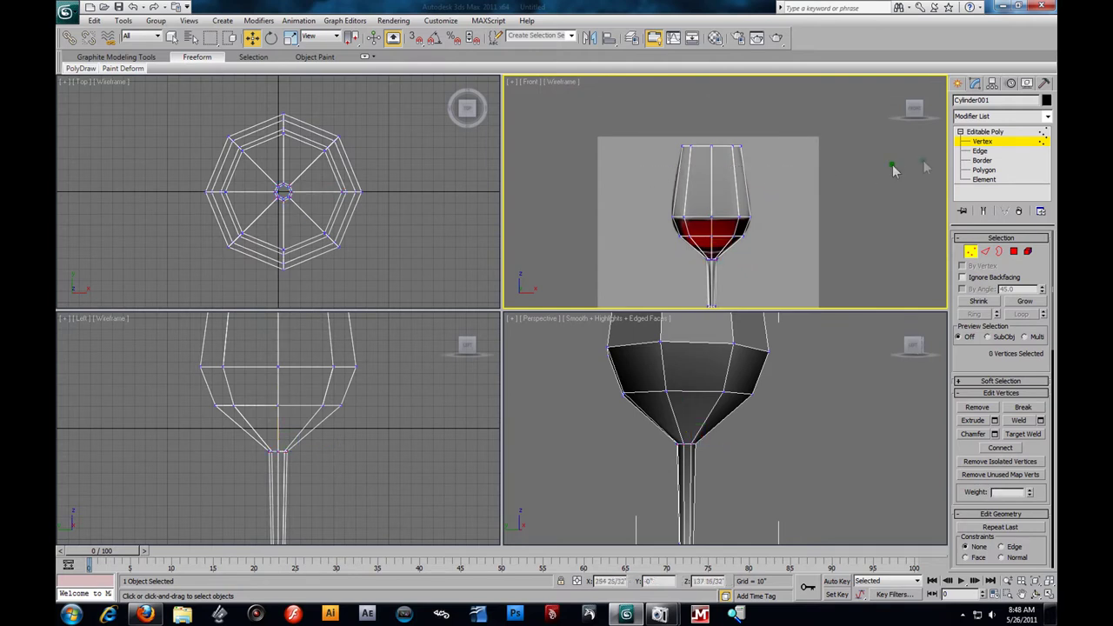
pyautogui.click(978, 152)
pyautogui.moveTo(647, 181); pyautogui.dragTo(826, 199)
pyautogui.click(1040, 463)
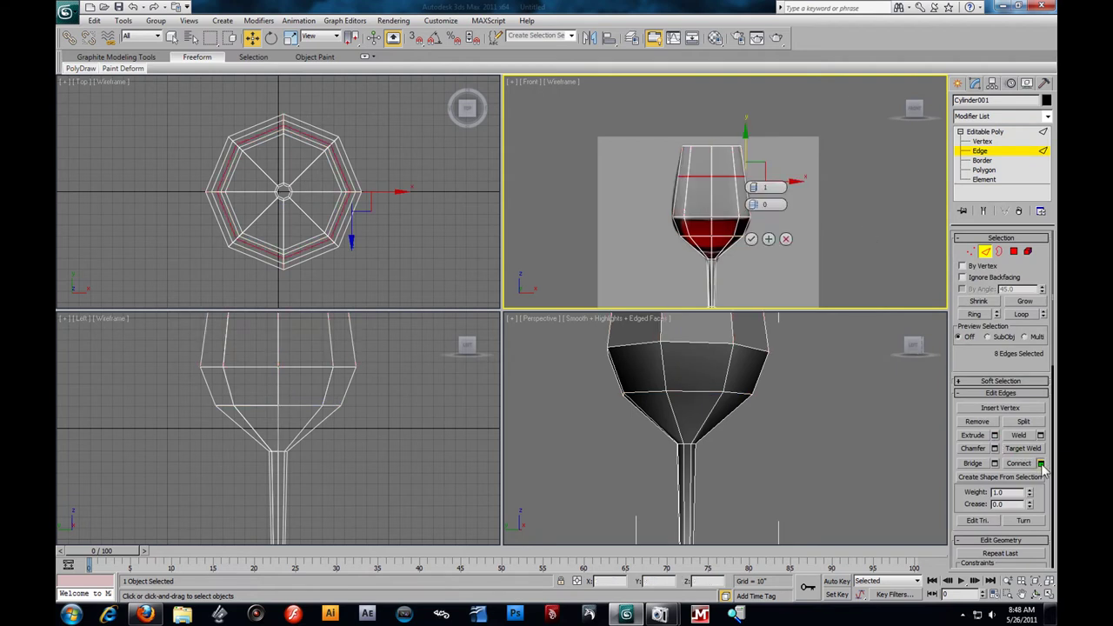
pyautogui.moveTo(753, 222); pyautogui.dragTo(720, 228)
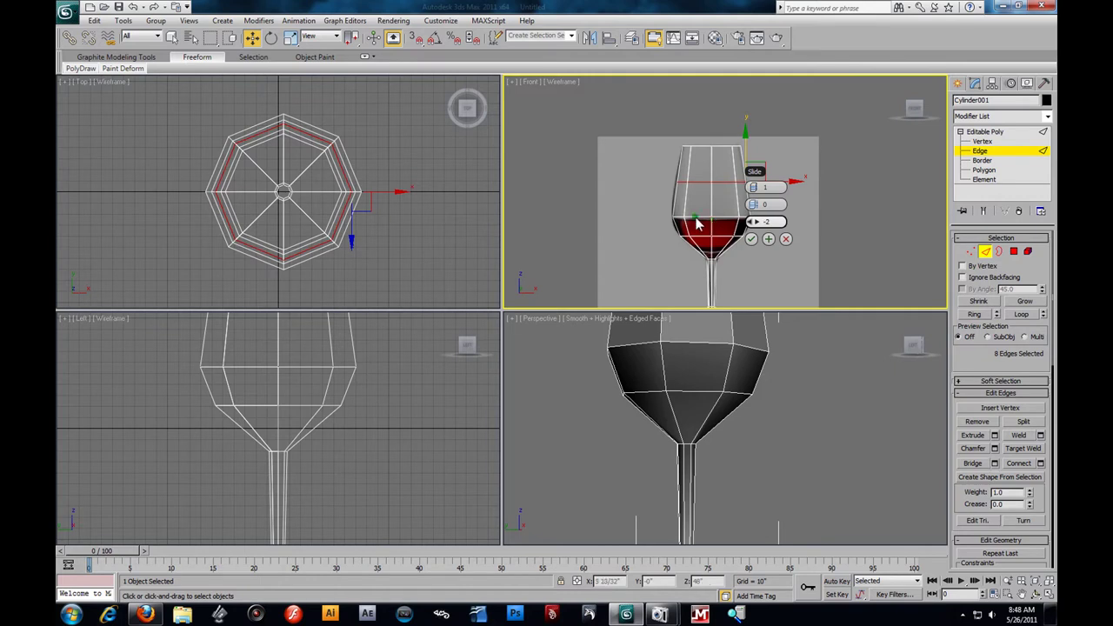
pyautogui.click(751, 239)
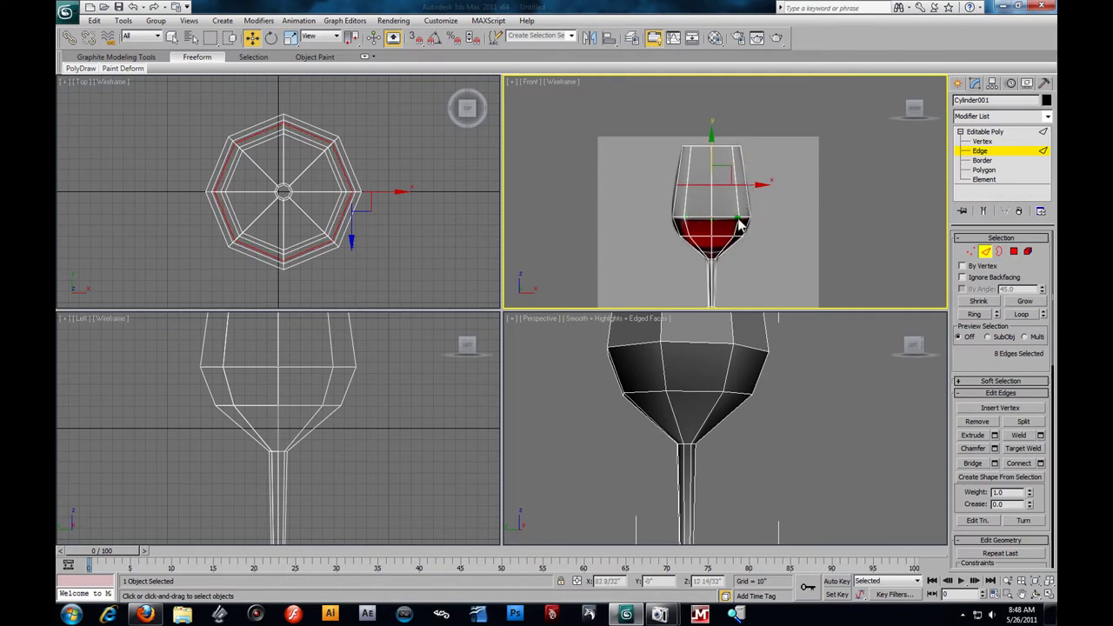
# - Scale the upper bowl's new loop out uniformly to 107% to match the reference glass, and clear the selection
pyautogui.press('r')
pyautogui.moveTo(712, 178); pyautogui.dragTo(712, 176)
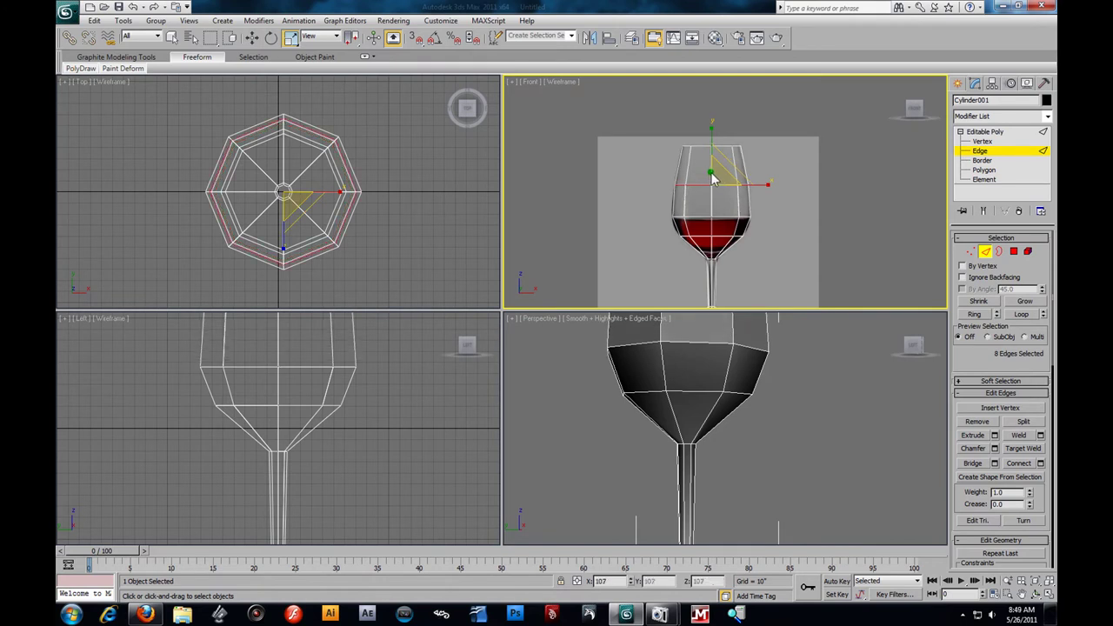
pyautogui.click(790, 233)
# - Connect the foot's slanted edges with one loop at slide -10 and scale it in uniformly to the stem's width
pyautogui.moveTo(774, 247); pyautogui.dragTo(740, 131, button='middle')
pyautogui.scroll(2, 730, 238)
pyautogui.moveTo(731, 238); pyautogui.dragTo(779, 248, button='middle')
pyautogui.scroll(1, 751, 213)
pyautogui.scroll(1, 708, 181)
pyautogui.moveTo(728, 198); pyautogui.dragTo(763, 206, button='middle')
pyautogui.scroll(-1, 763, 206)
pyautogui.moveTo(619, 205); pyautogui.dragTo(833, 221)
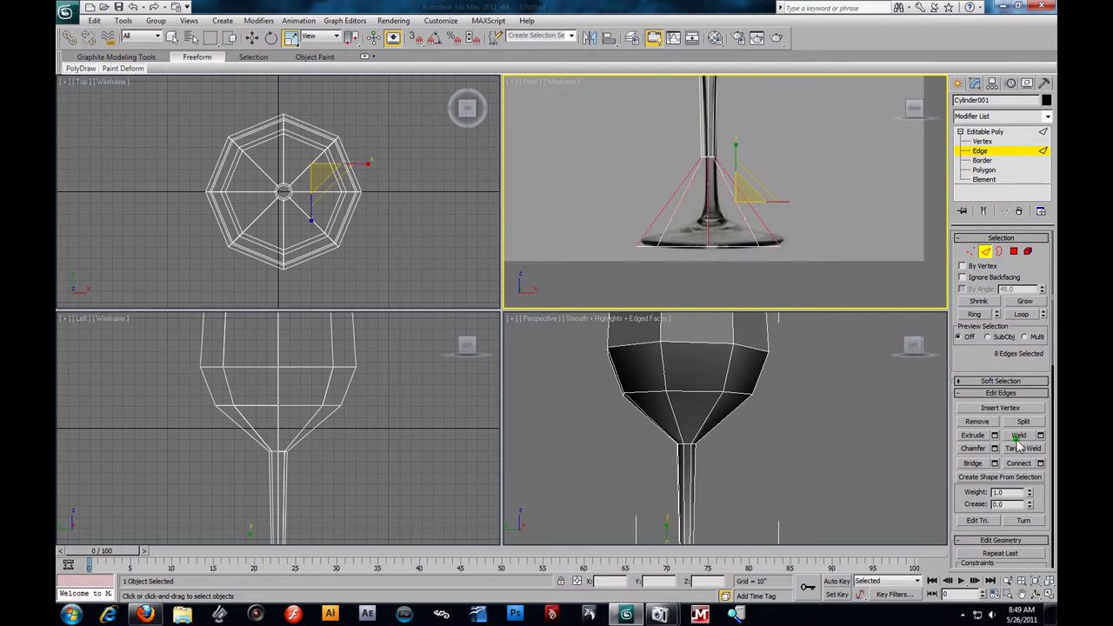
pyautogui.click(1039, 464)
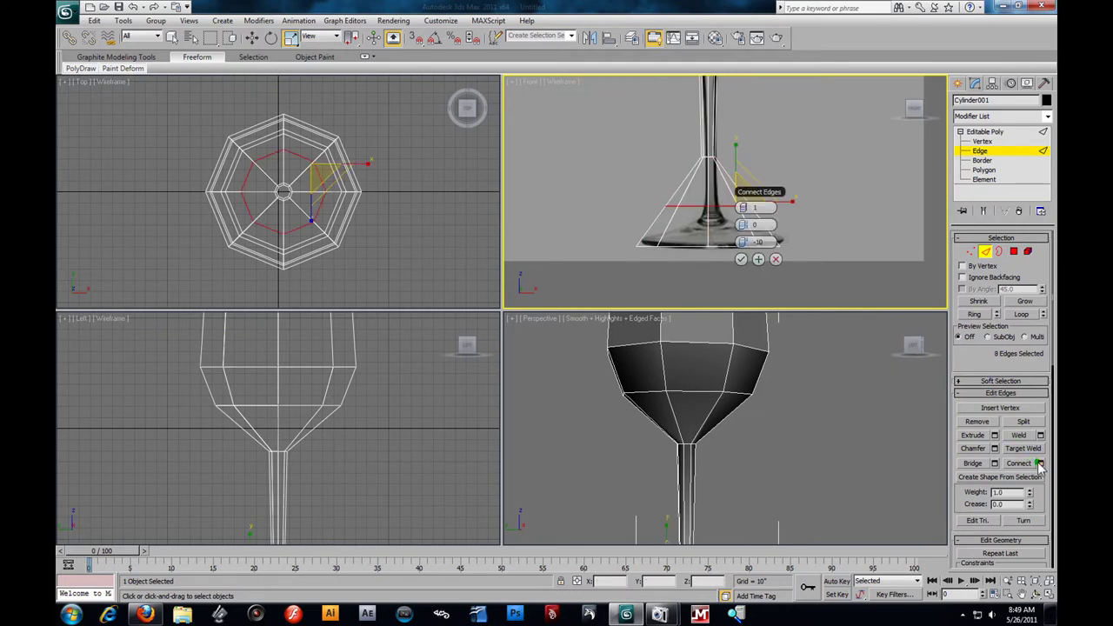
pyautogui.click(742, 261)
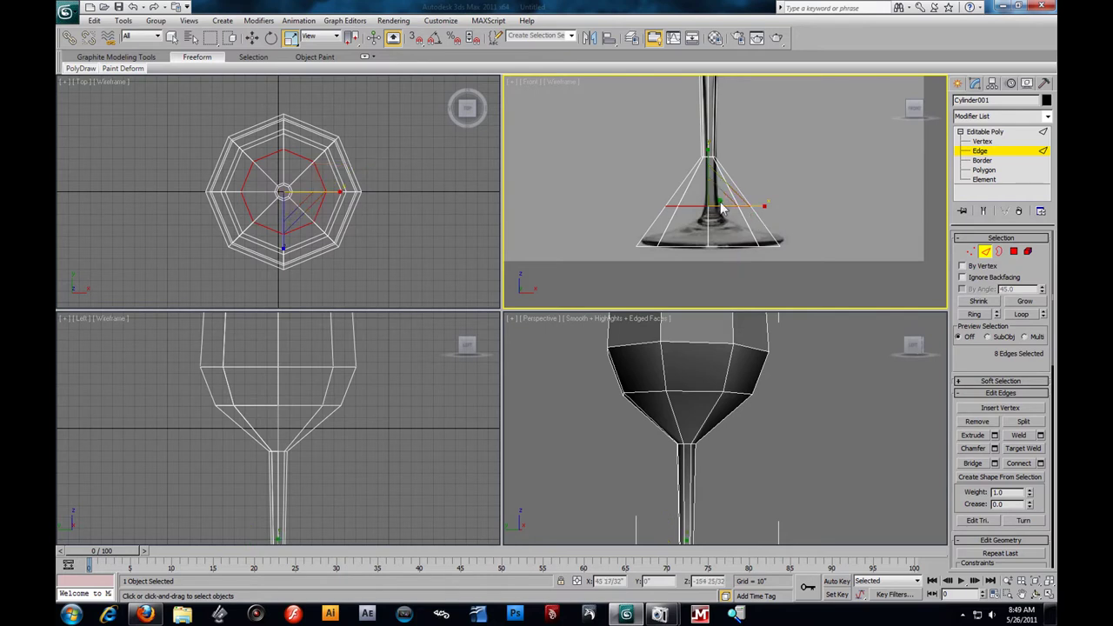
pyautogui.moveTo(751, 269); pyautogui.dragTo(835, 431)
# - Move the foot's new edge loop down about 16 inches to where the stem meets the foot in the reference image
pyautogui.click(251, 38)
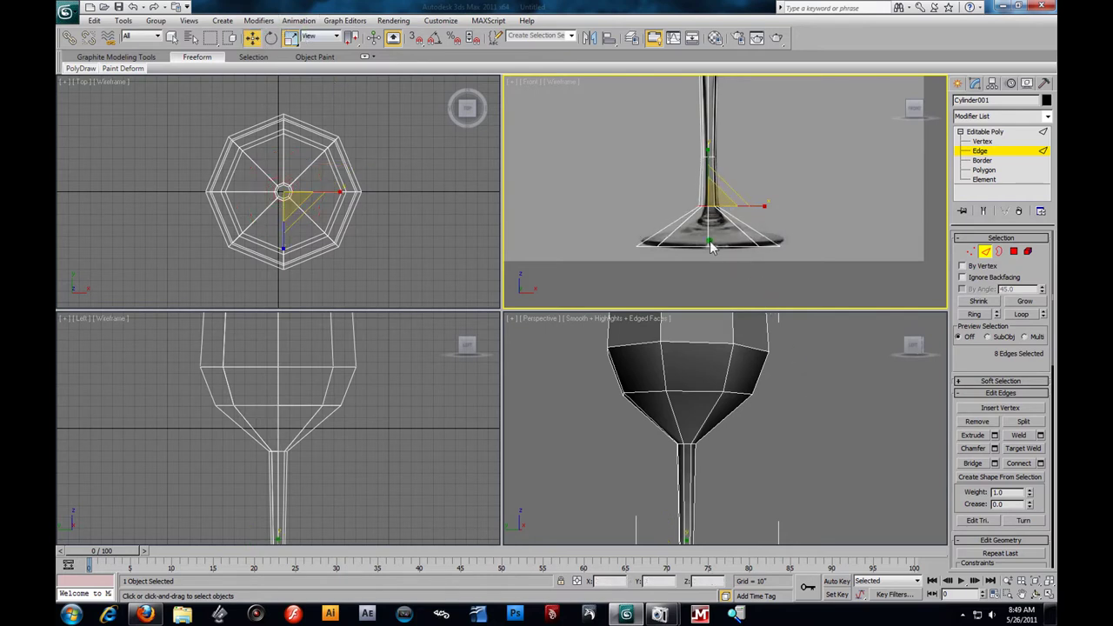
pyautogui.scroll(-5, 713, 246)
pyautogui.scroll(2, 679, 219)
pyautogui.moveTo(679, 218); pyautogui.dragTo(662, 163, button='middle')
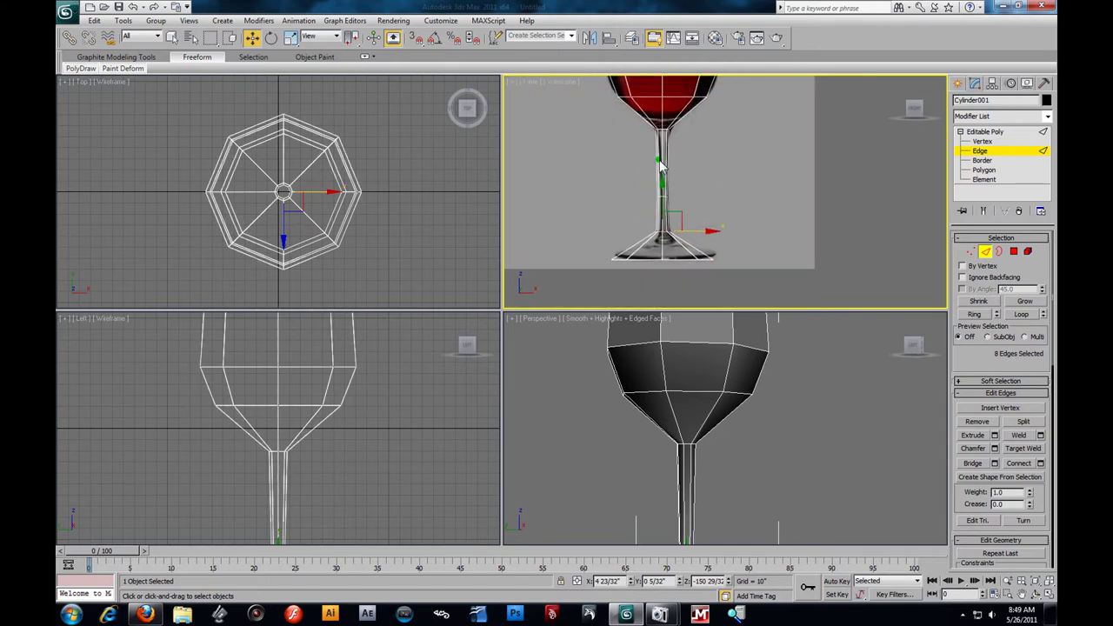
pyautogui.moveTo(694, 218); pyautogui.dragTo(711, 176, button='middle')
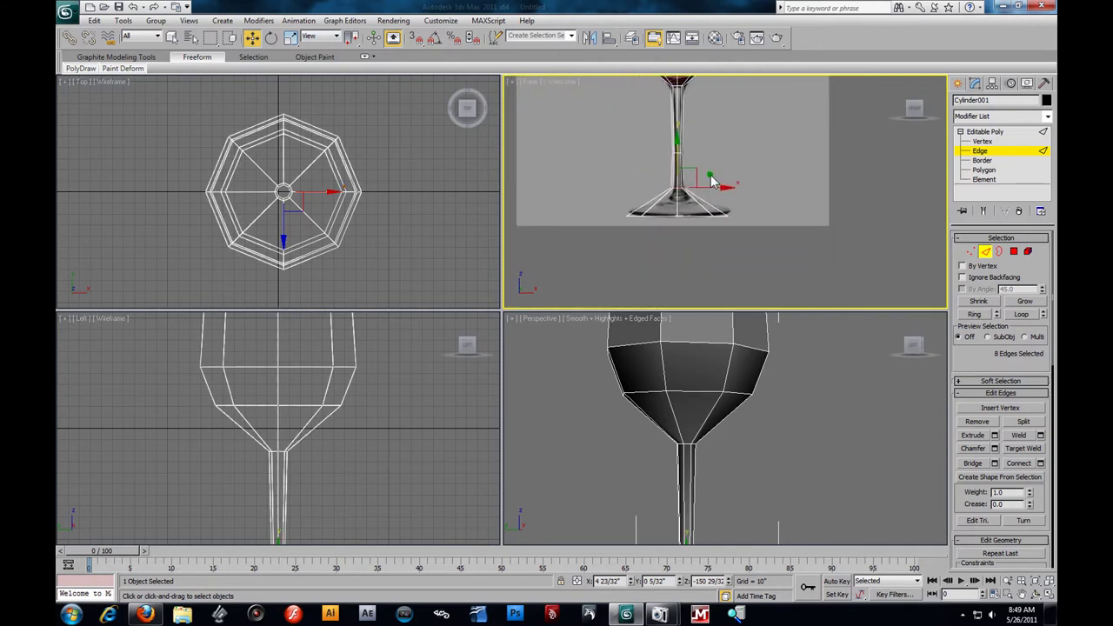
pyautogui.scroll(2, 711, 176)
pyautogui.moveTo(661, 153); pyautogui.dragTo(663, 170)
pyautogui.scroll(-2, 713, 141)
pyautogui.moveTo(711, 135)
pyautogui.mouseDown(button='middle')
pyautogui.moveTo(715, 188)
pyautogui.moveTo(710, 144)
pyautogui.mouseUp(button='middle')
pyautogui.scroll(2, 711, 188)
pyautogui.scroll(2, 702, 198)
pyautogui.moveTo(702, 198); pyautogui.dragTo(707, 139, button='middle')
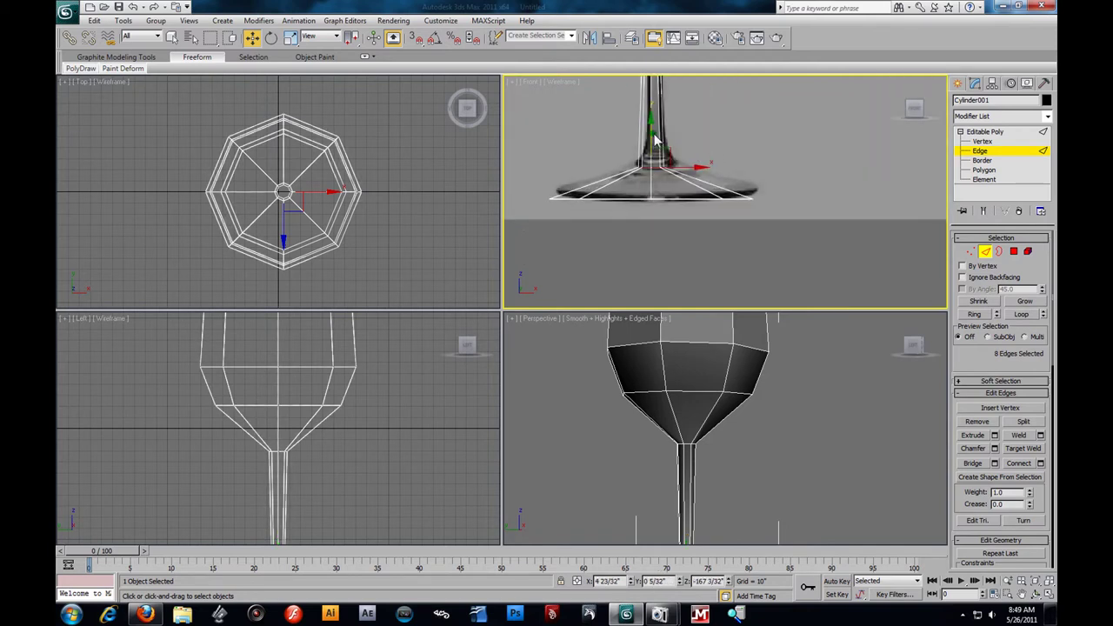
pyautogui.moveTo(655, 140); pyautogui.dragTo(656, 141)
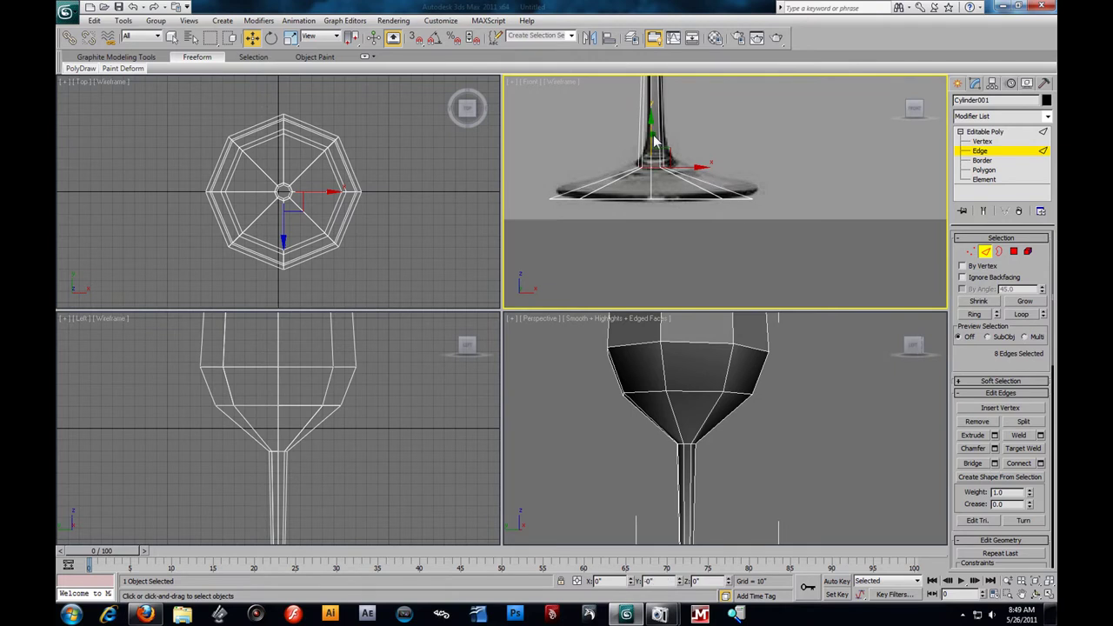
# - Connect the vertical edges of the lower stem with one loop at slide 62, just above the foot
pyautogui.moveTo(657, 139); pyautogui.dragTo(676, 158, button='middle')
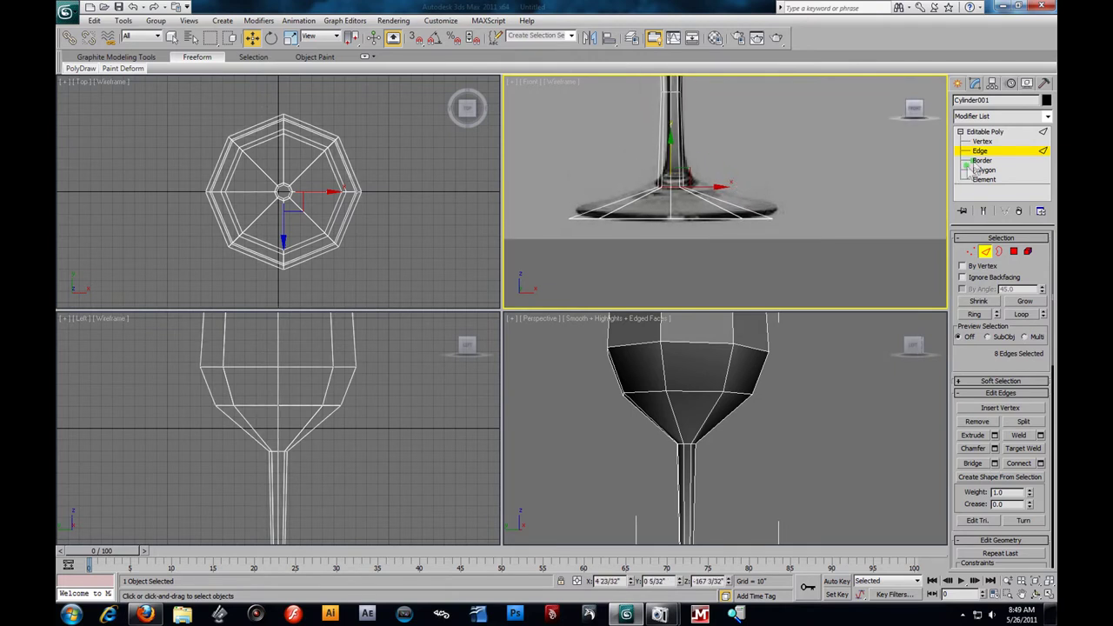
pyautogui.moveTo(602, 161); pyautogui.dragTo(725, 160)
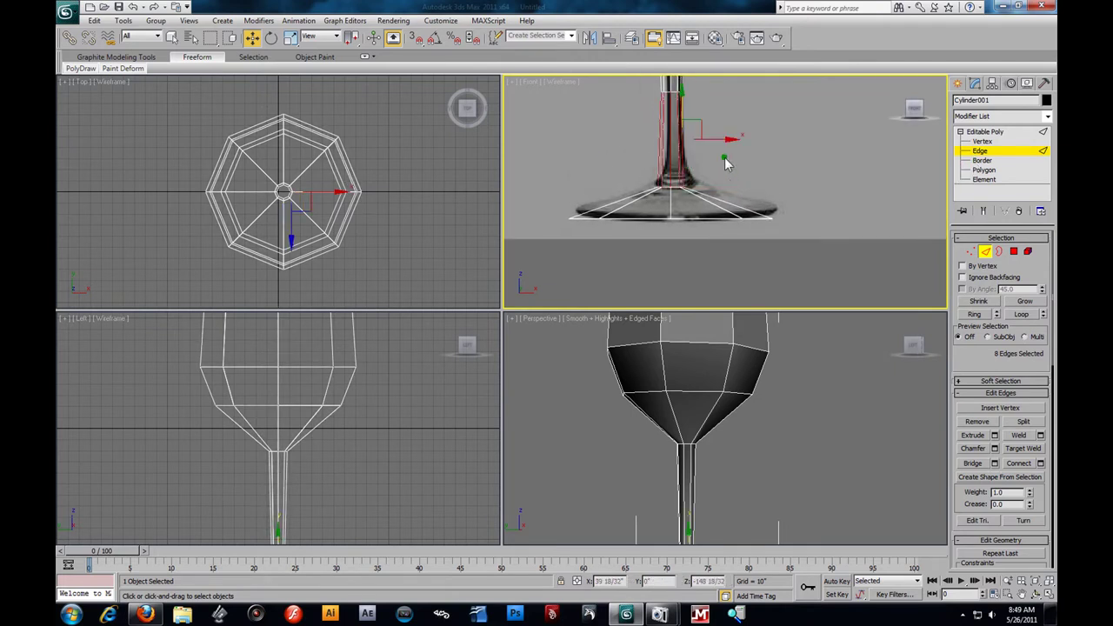
pyautogui.click(1040, 462)
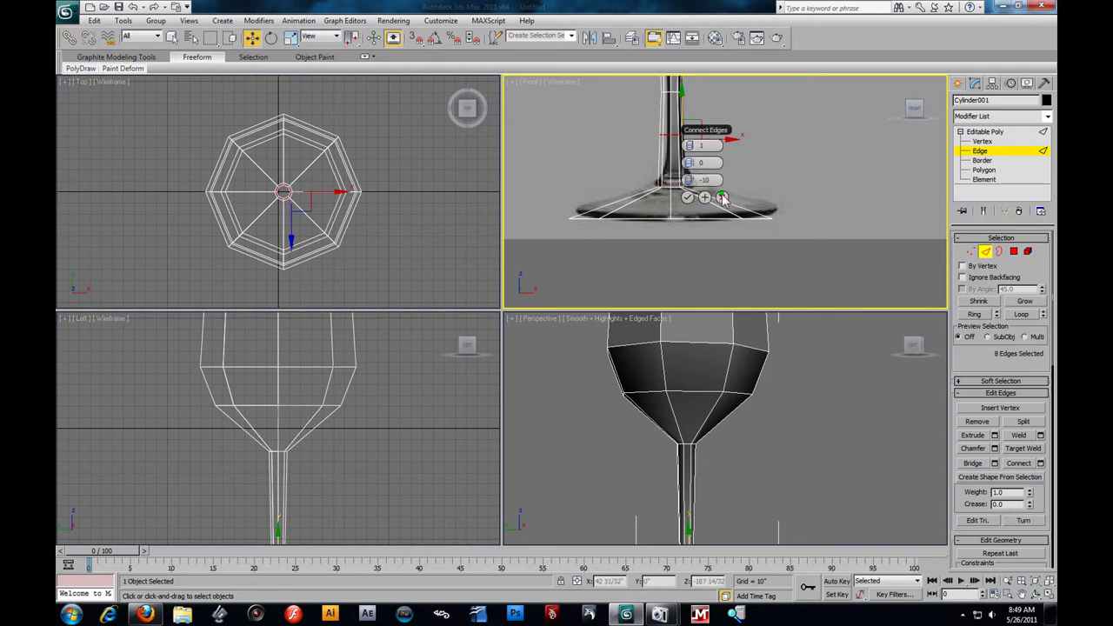
pyautogui.moveTo(704, 184); pyautogui.dragTo(768, 200)
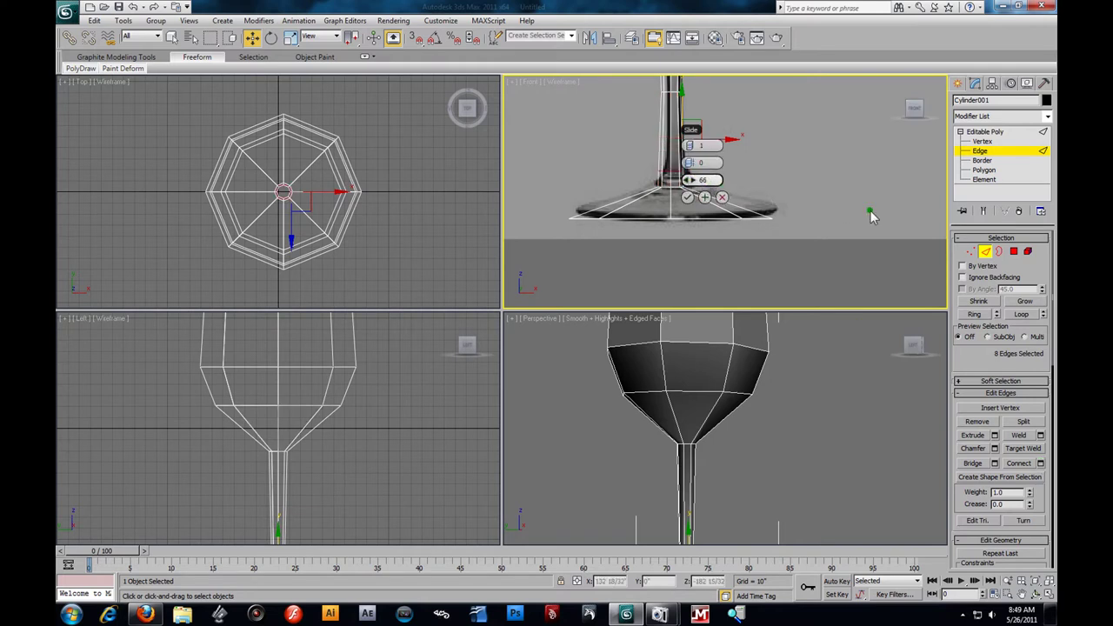
pyautogui.click(687, 197)
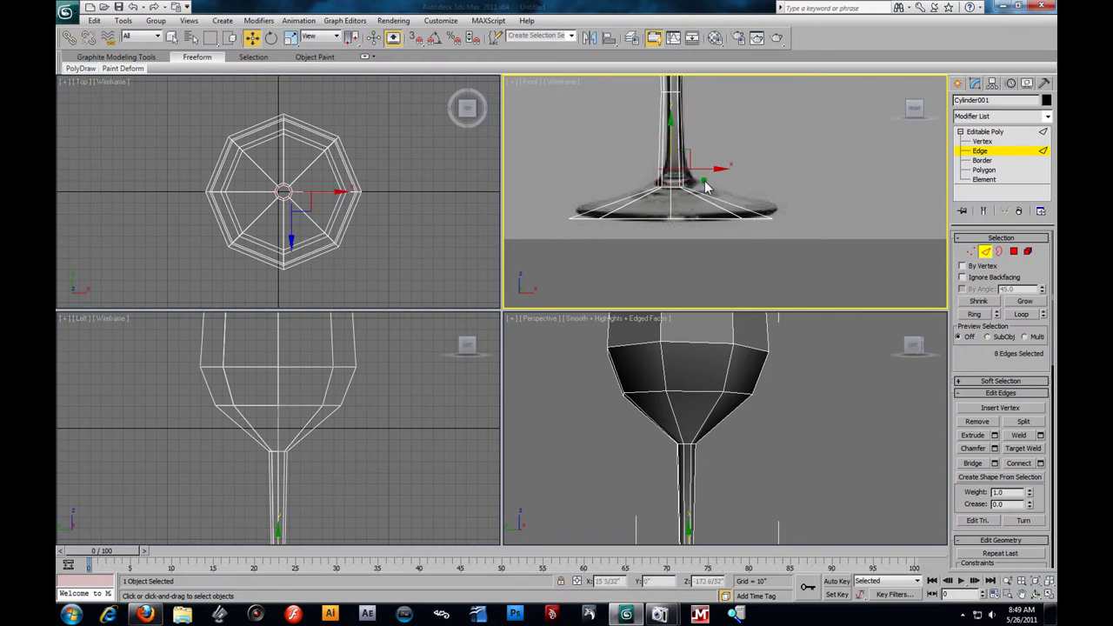
# - Connect the short stem edges just above the foot with one loop near their middle and scale it out uniformly to 128%
pyautogui.scroll(3, 705, 186)
pyautogui.doubleClick(662, 174)
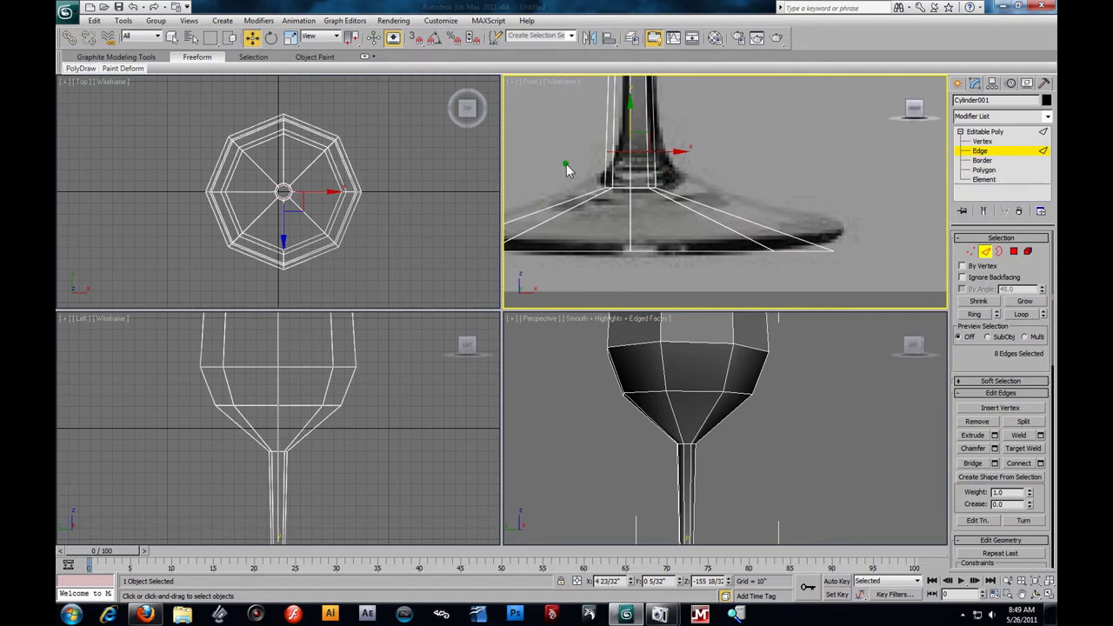
pyautogui.moveTo(575, 166); pyautogui.dragTo(691, 174)
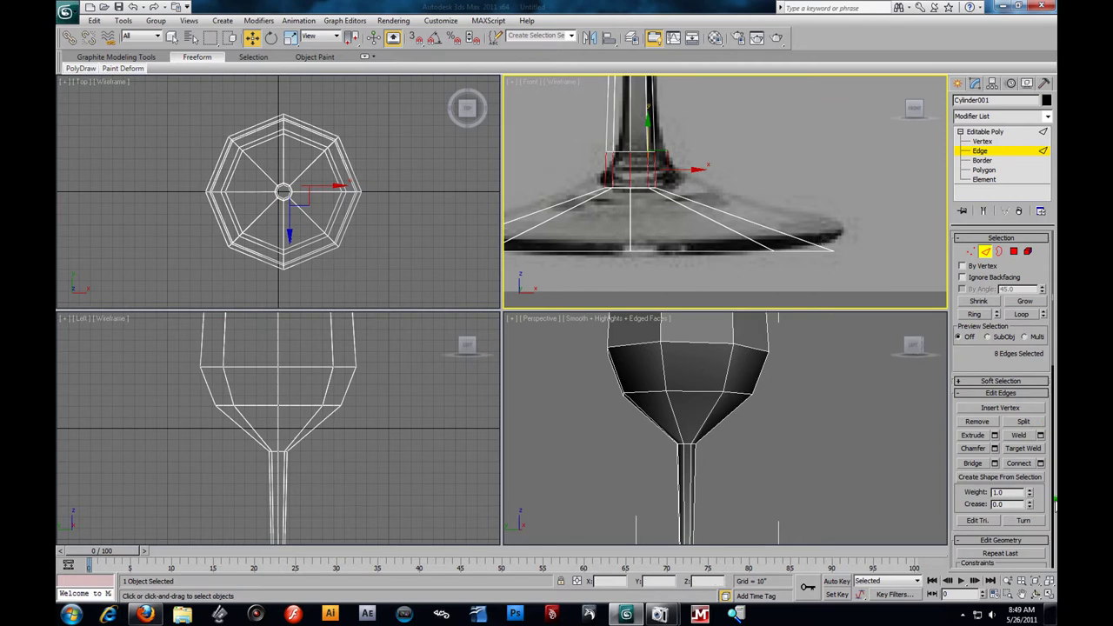
pyautogui.click(1040, 464)
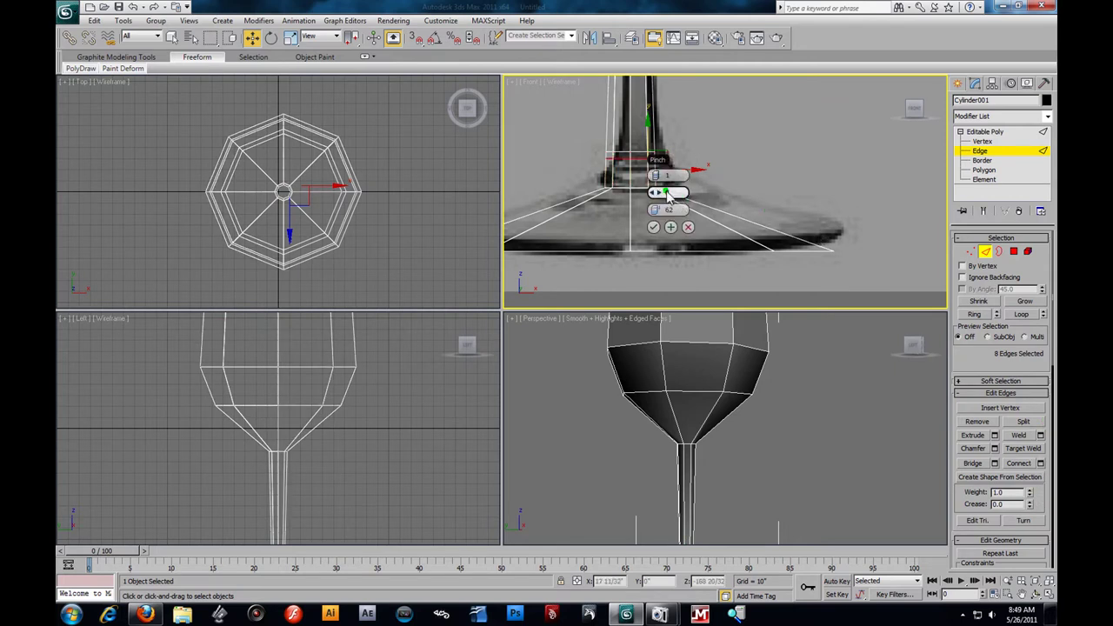
pyautogui.moveTo(654, 209); pyautogui.dragTo(497, 197)
pyautogui.click(654, 227)
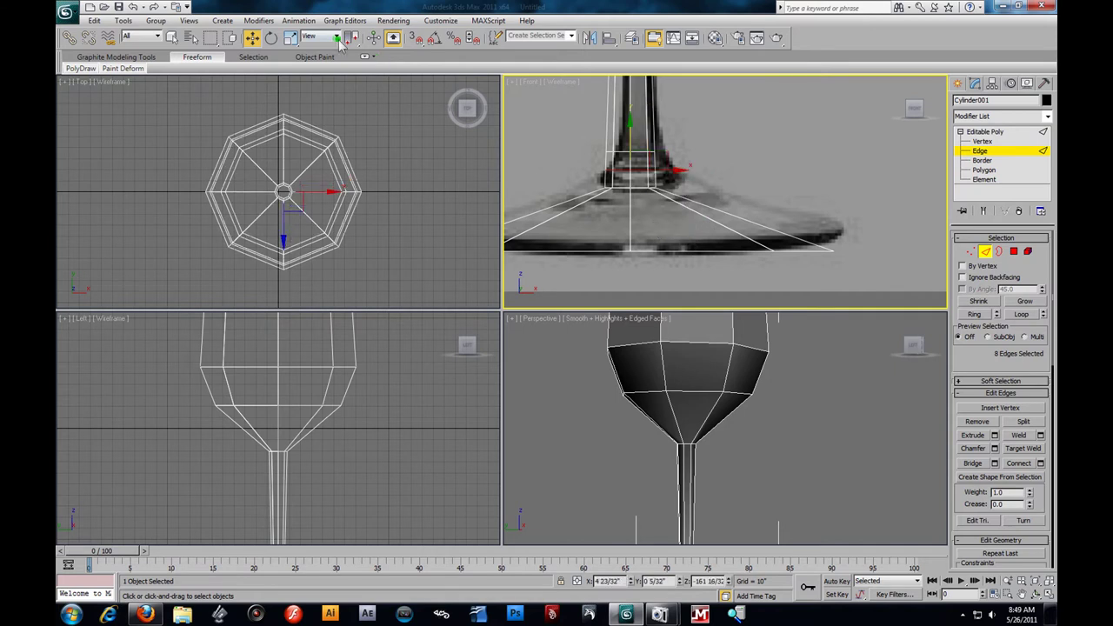
pyautogui.click(294, 40)
pyautogui.moveTo(632, 163); pyautogui.dragTo(613, 146)
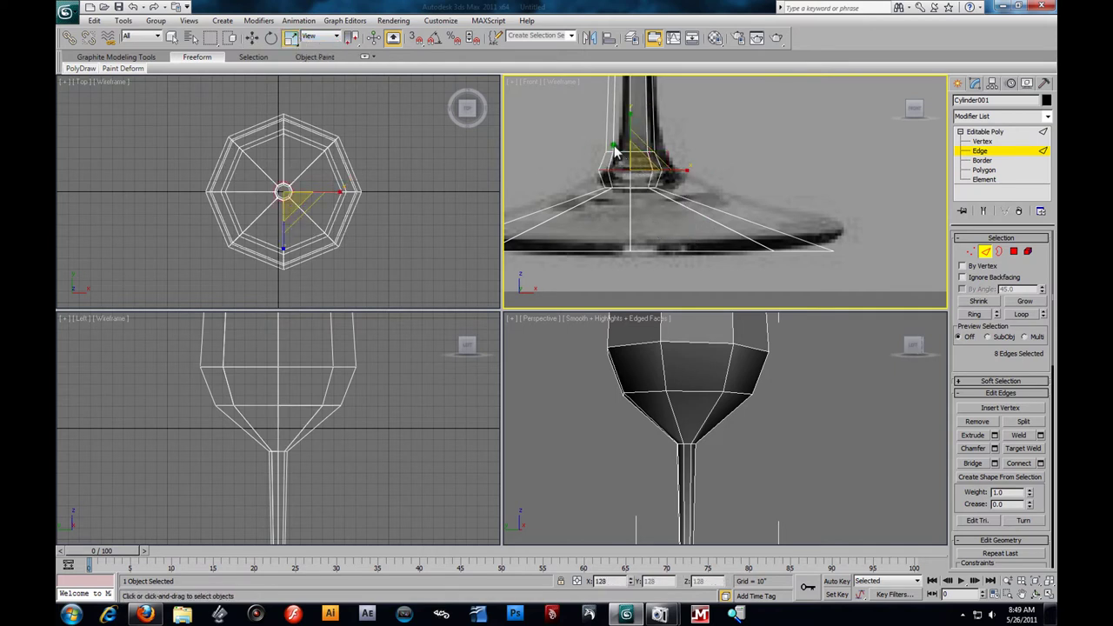
# - Move the vertex ring just above the stem's lower bulge down about 2.5 inches, closer to the bulge
pyautogui.click(982, 141)
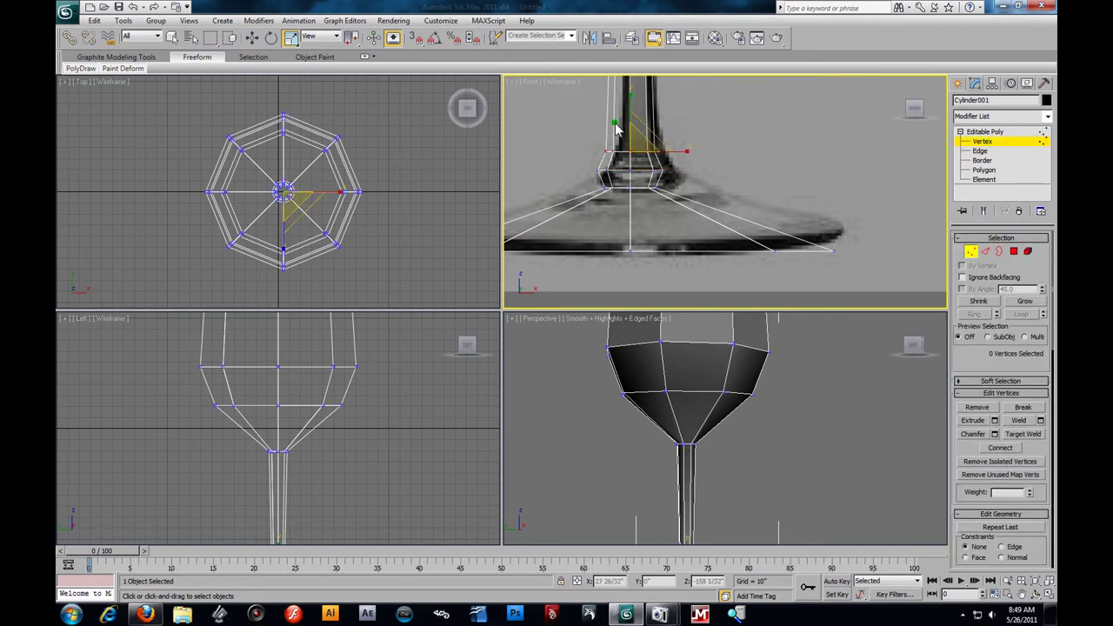
pyautogui.click(251, 39)
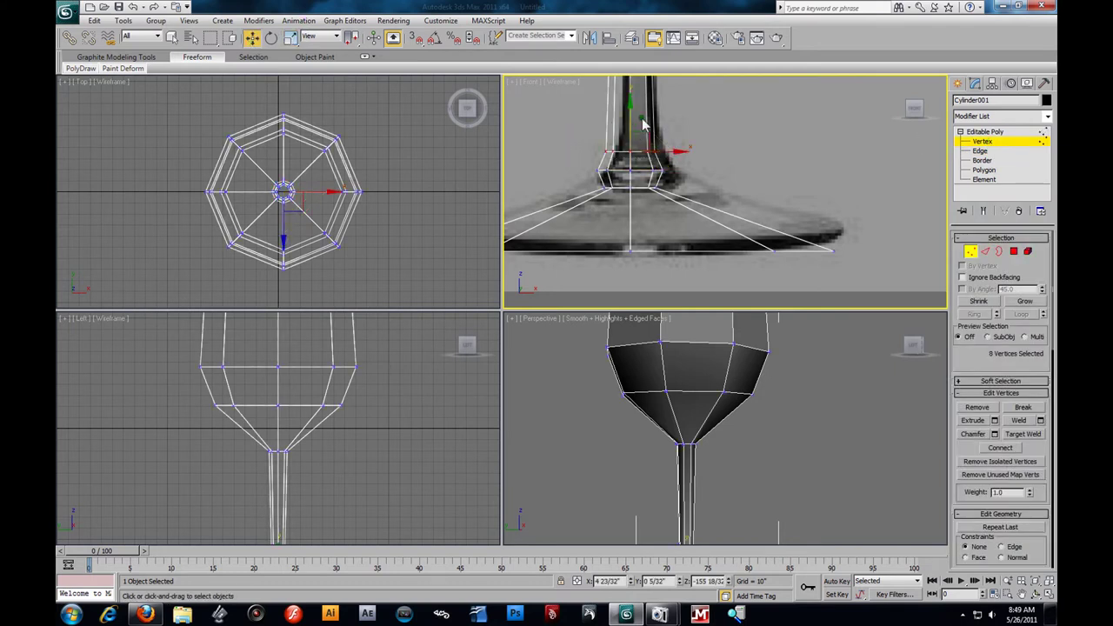
pyautogui.moveTo(632, 121); pyautogui.dragTo(632, 136)
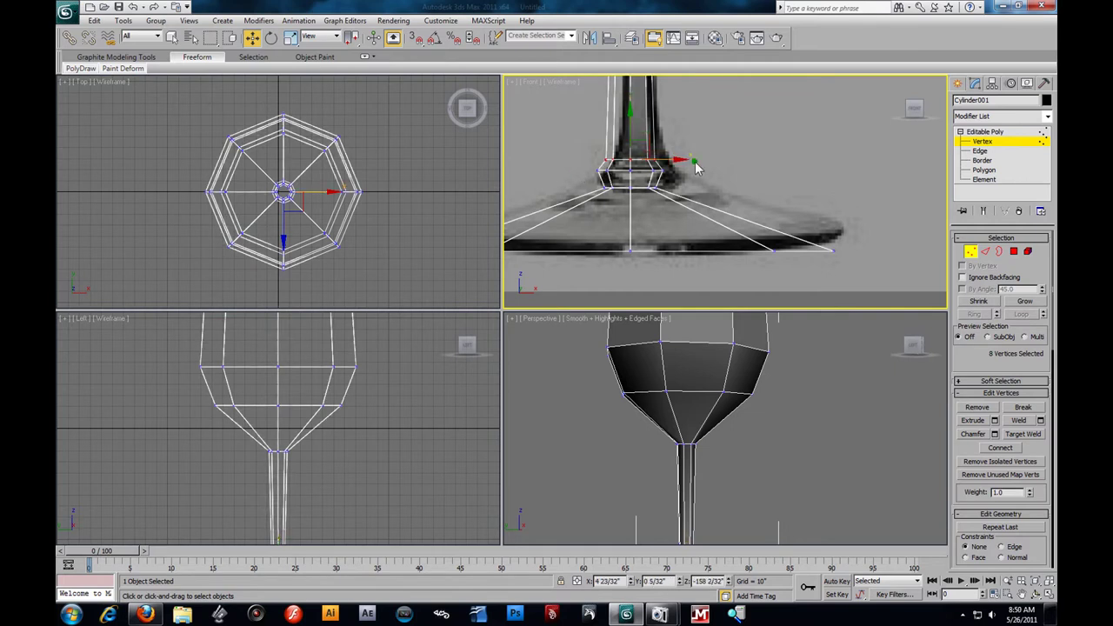
pyautogui.click(727, 169)
pyautogui.scroll(-5, 728, 170)
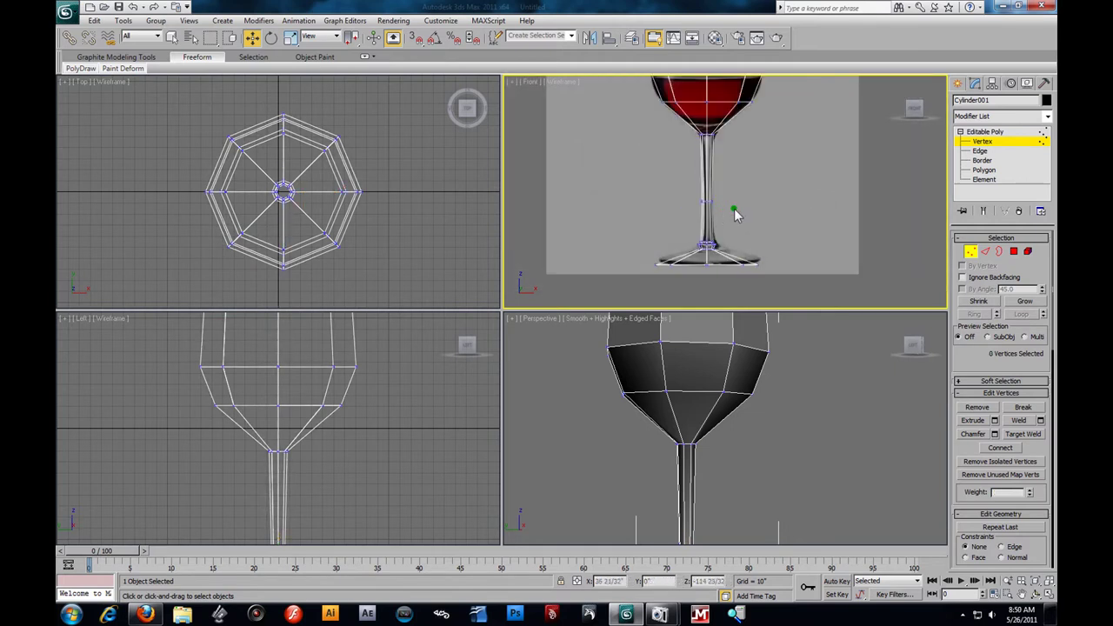
# - Move the foot's bottom vertex ring up about 7.5 inches to the upper edge of the foot's rim in the reference image
pyautogui.scroll(4, 732, 211)
pyautogui.moveTo(682, 242); pyautogui.dragTo(708, 186, button='middle')
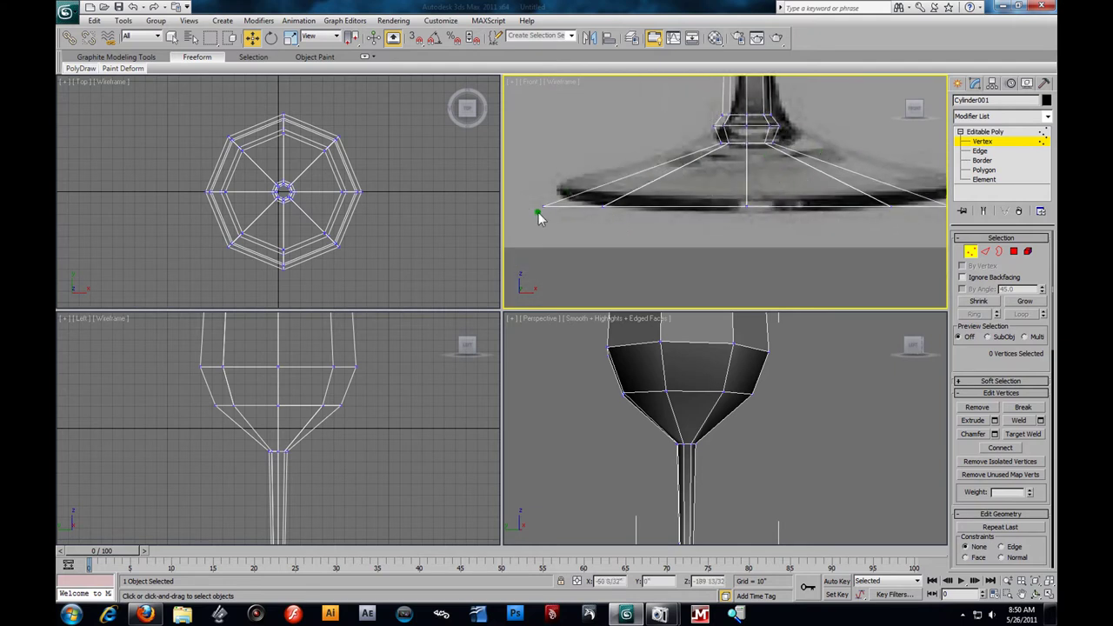
pyautogui.middleClick(760, 408)
pyautogui.scroll(-3, 760, 407)
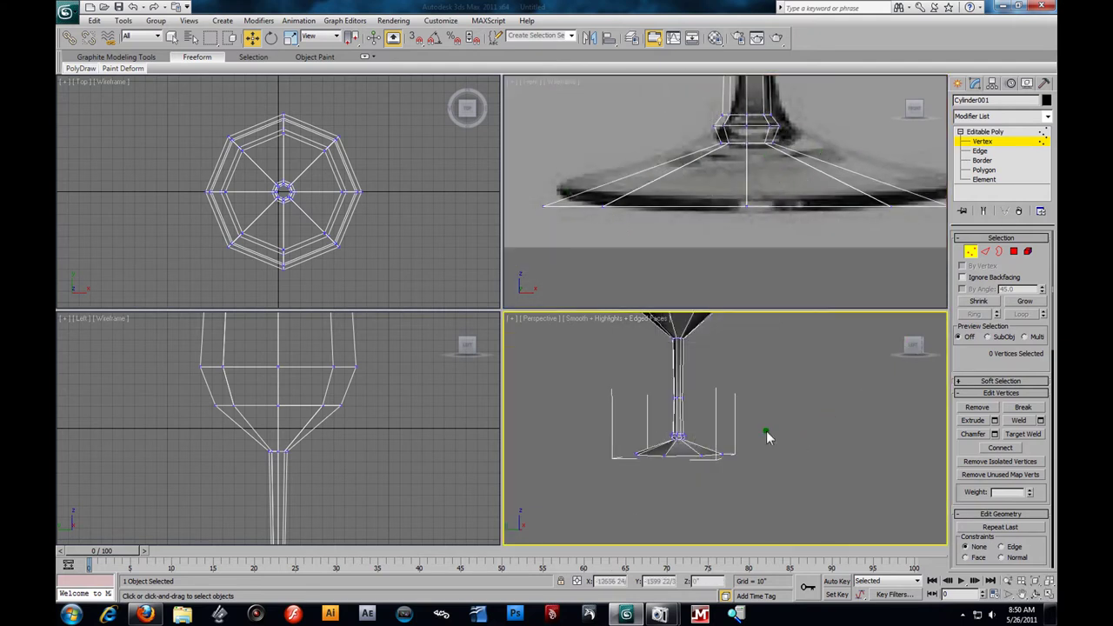
pyautogui.keyDown('alt'); pyautogui.moveTo(760, 452); pyautogui.dragTo(741, 374, button='middle'); pyautogui.keyUp('alt')
pyautogui.scroll(3, 752, 412)
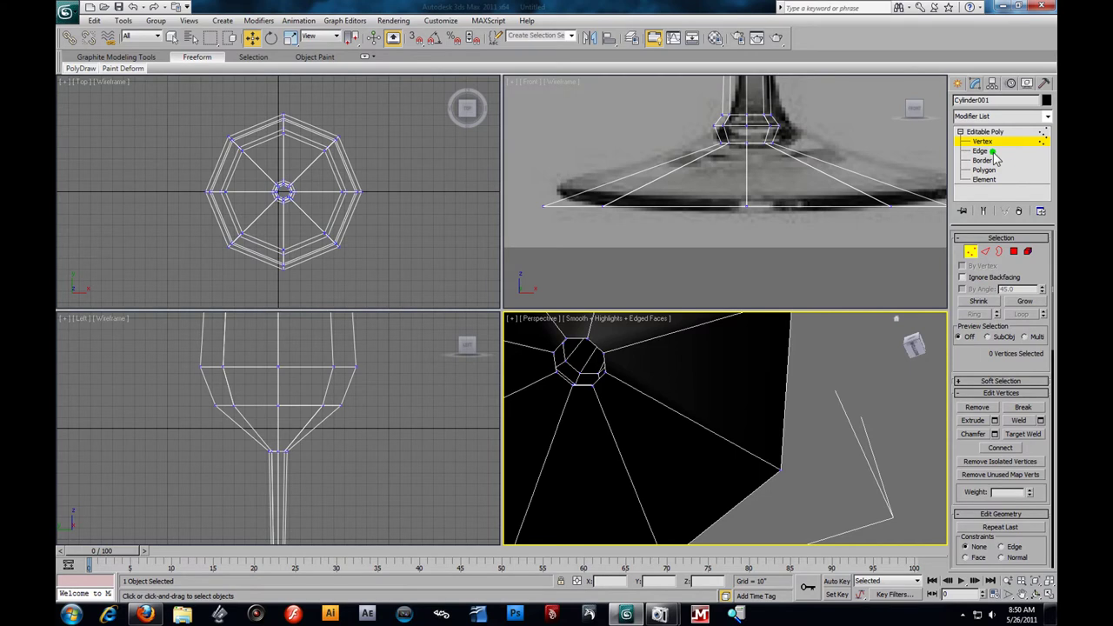
pyautogui.scroll(-3, 608, 172)
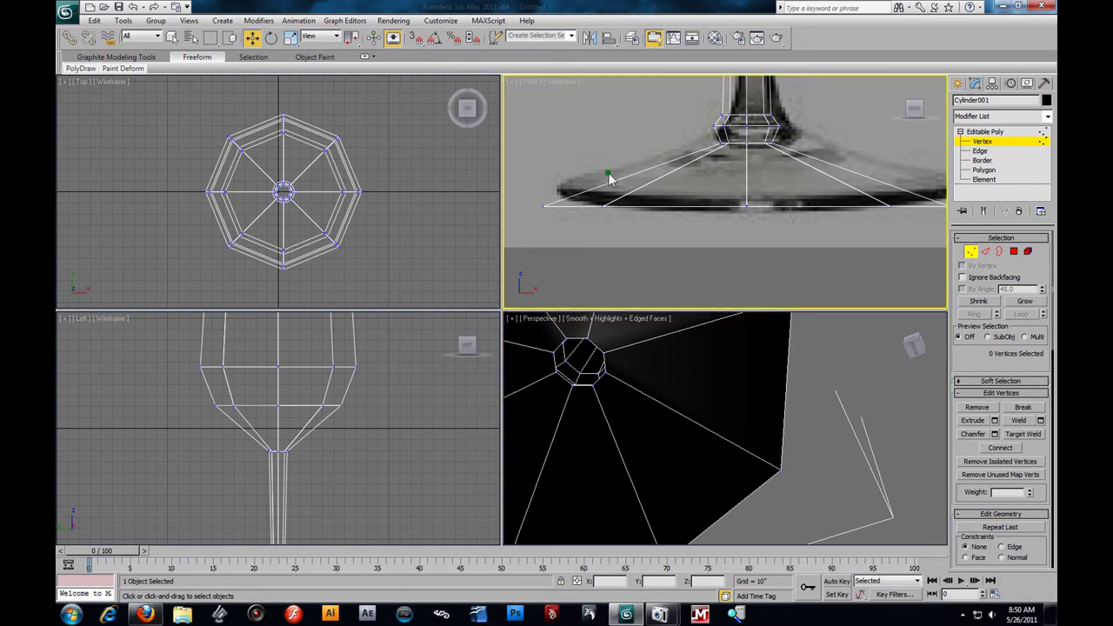
pyautogui.moveTo(574, 181); pyautogui.dragTo(846, 231)
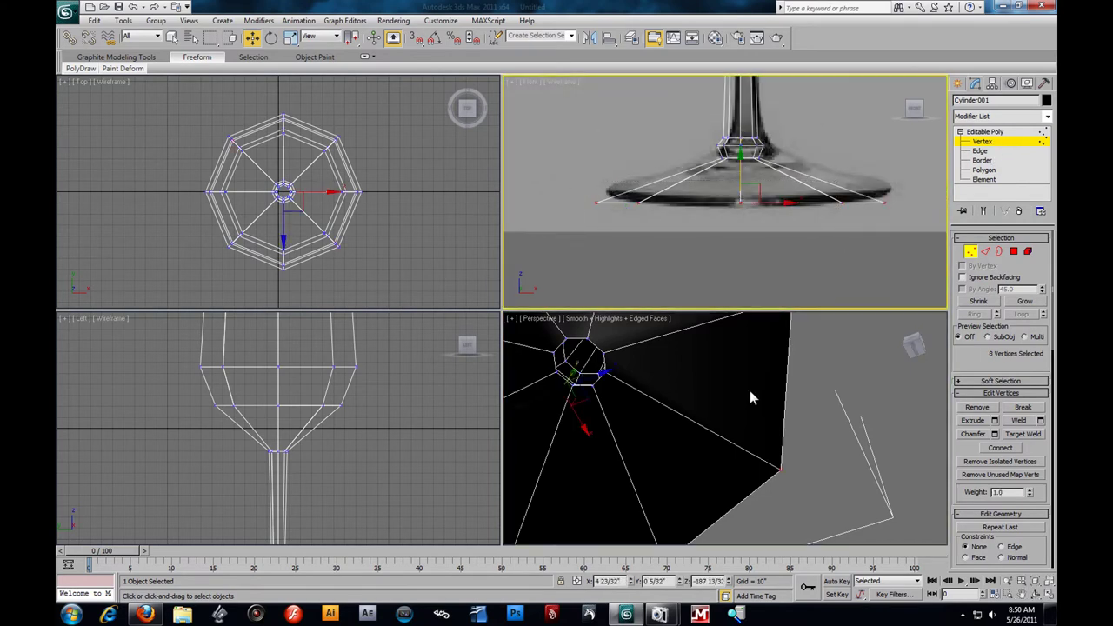
pyautogui.scroll(-5, 750, 390)
pyautogui.keyDown('alt'); pyautogui.moveTo(783, 388); pyautogui.dragTo(783, 433, button='middle'); pyautogui.keyUp('alt')
pyautogui.keyDown('alt'); pyautogui.moveTo(792, 474); pyautogui.dragTo(759, 329, button='middle'); pyautogui.keyUp('alt')
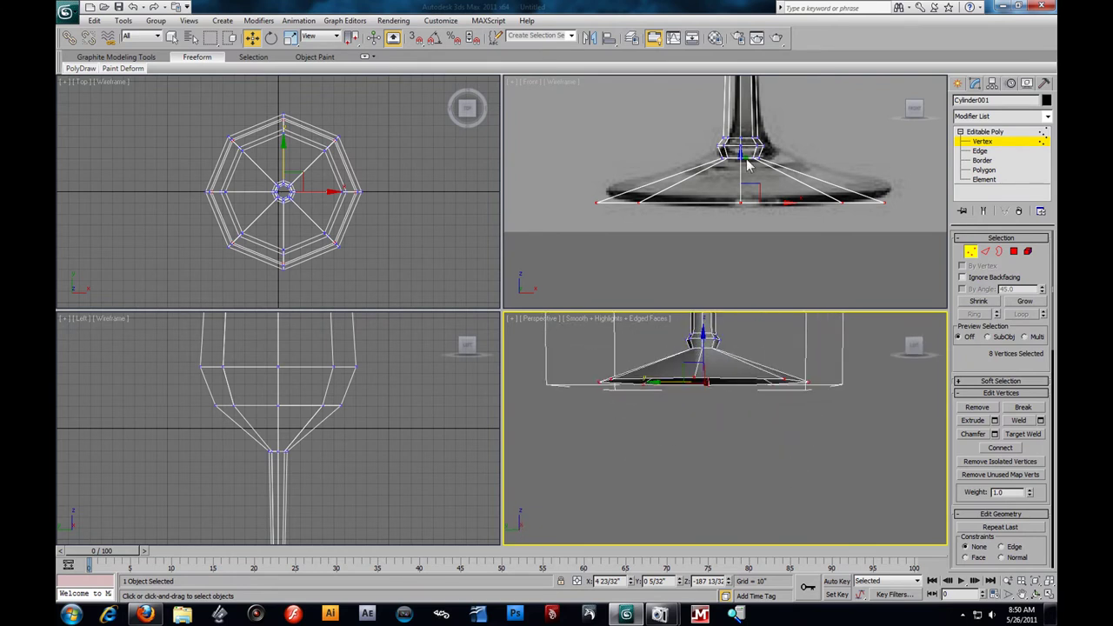
pyautogui.rightClick(743, 169)
pyautogui.moveTo(744, 166); pyautogui.dragTo(743, 154)
# - Extend the foot's open bottom border straight down about 5.5 inches to form the thin vertical rim of the base
pyautogui.click(976, 162)
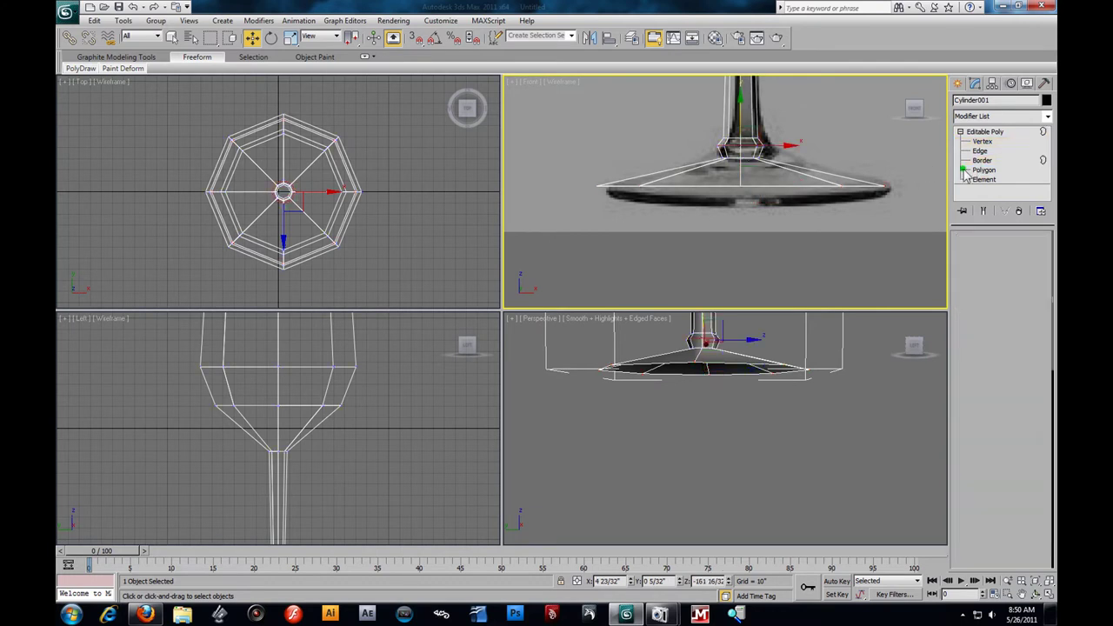
pyautogui.keyDown('alt'); pyautogui.moveTo(723, 428); pyautogui.dragTo(732, 399, button='middle'); pyautogui.keyUp('alt')
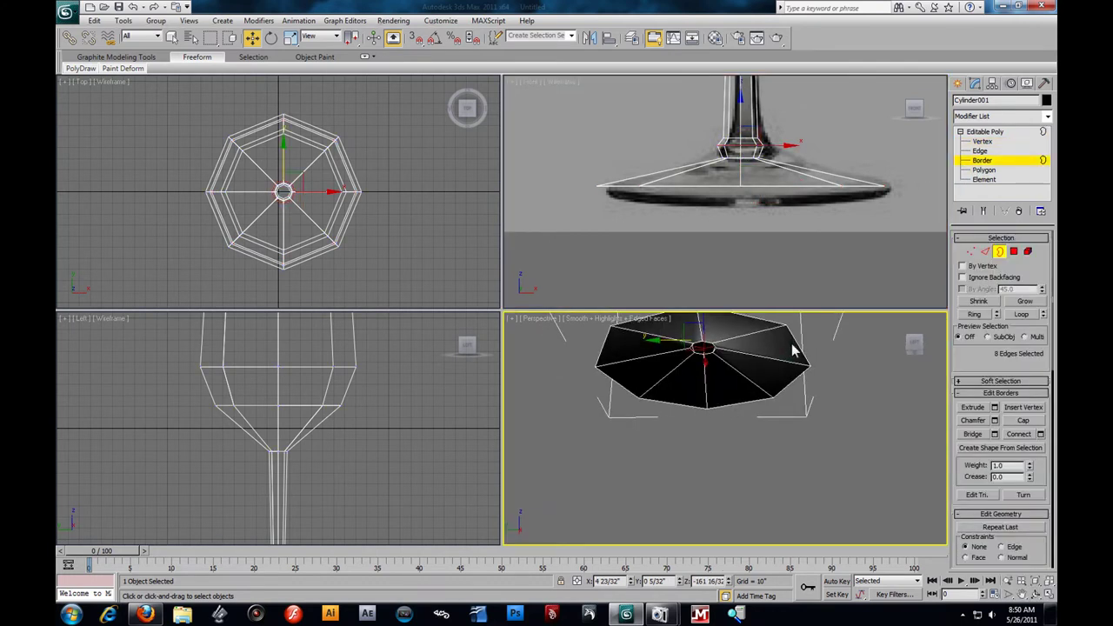
pyautogui.keyDown('alt'); pyautogui.moveTo(804, 376); pyautogui.dragTo(787, 313, button='middle'); pyautogui.keyUp('alt')
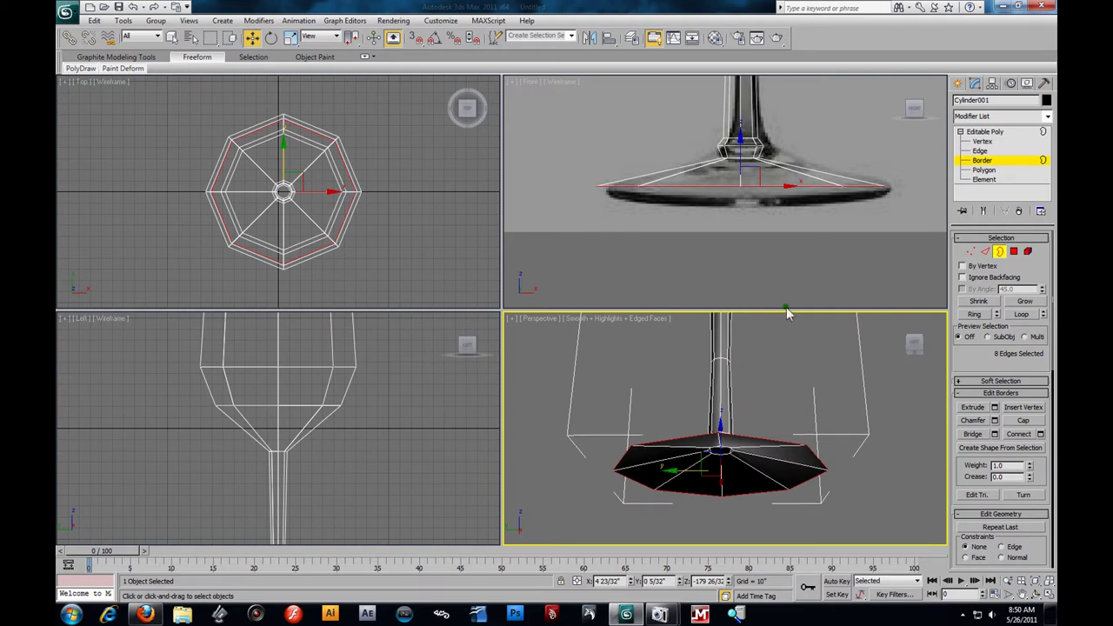
pyautogui.rightClick(741, 146)
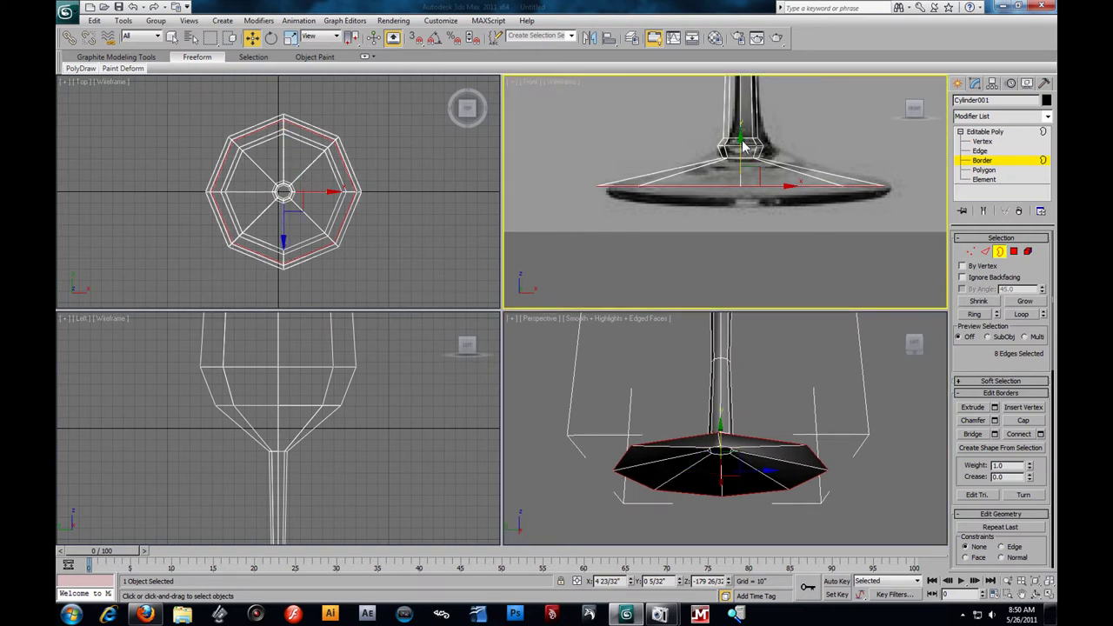
pyautogui.keyDown('shift'); pyautogui.moveTo(744, 147); pyautogui.dragTo(743, 154); pyautogui.keyUp('shift')
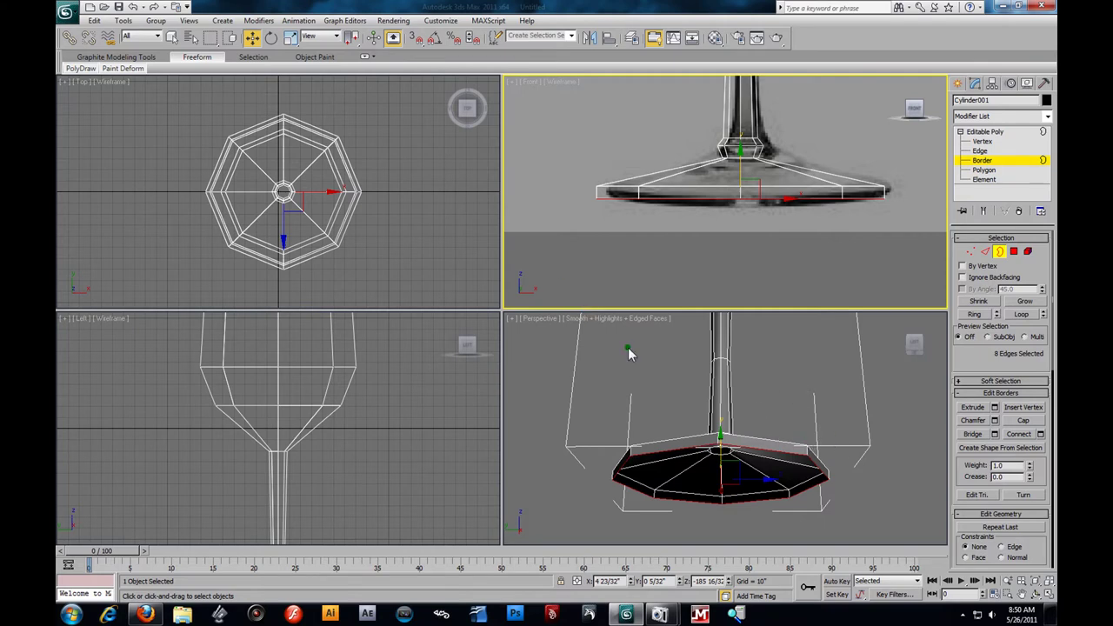
# - Extend the foot's bottom border inward with a uniform scale, adding a ring of faces on the underside
pyautogui.keyDown('alt'); pyautogui.moveTo(817, 443); pyautogui.dragTo(813, 407, button='middle'); pyautogui.keyUp('alt')
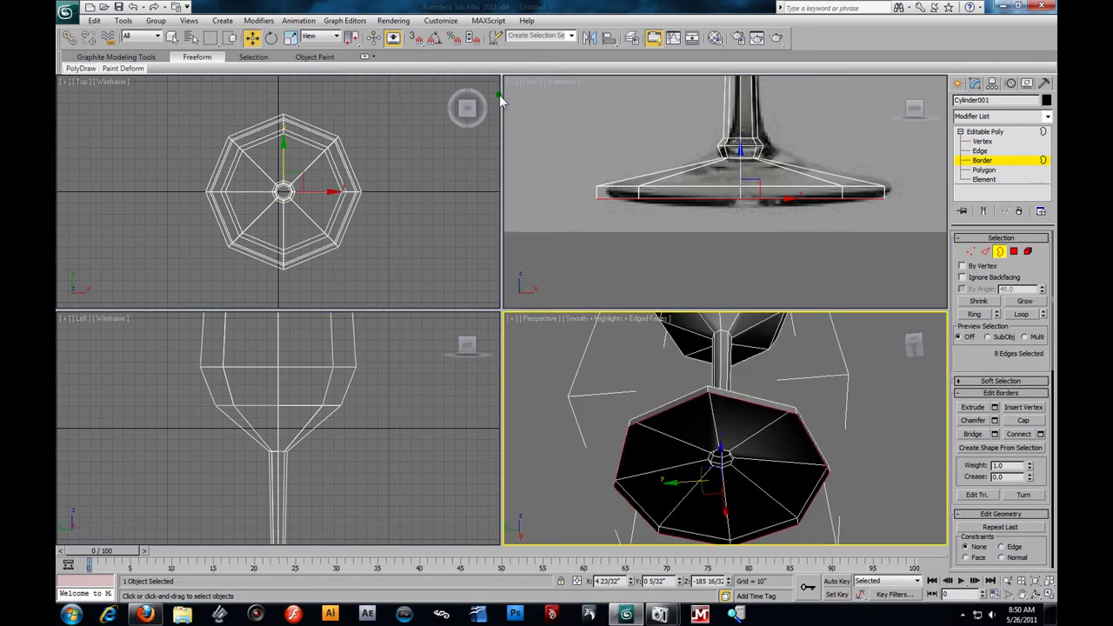
pyautogui.click(290, 38)
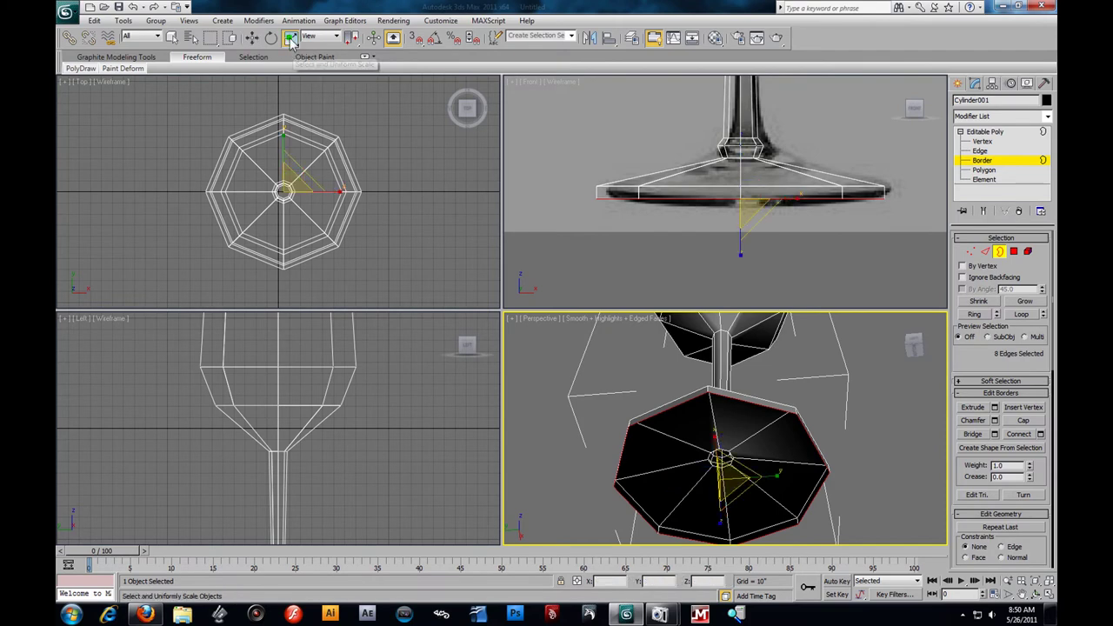
pyautogui.hotkey('alt', 'w')
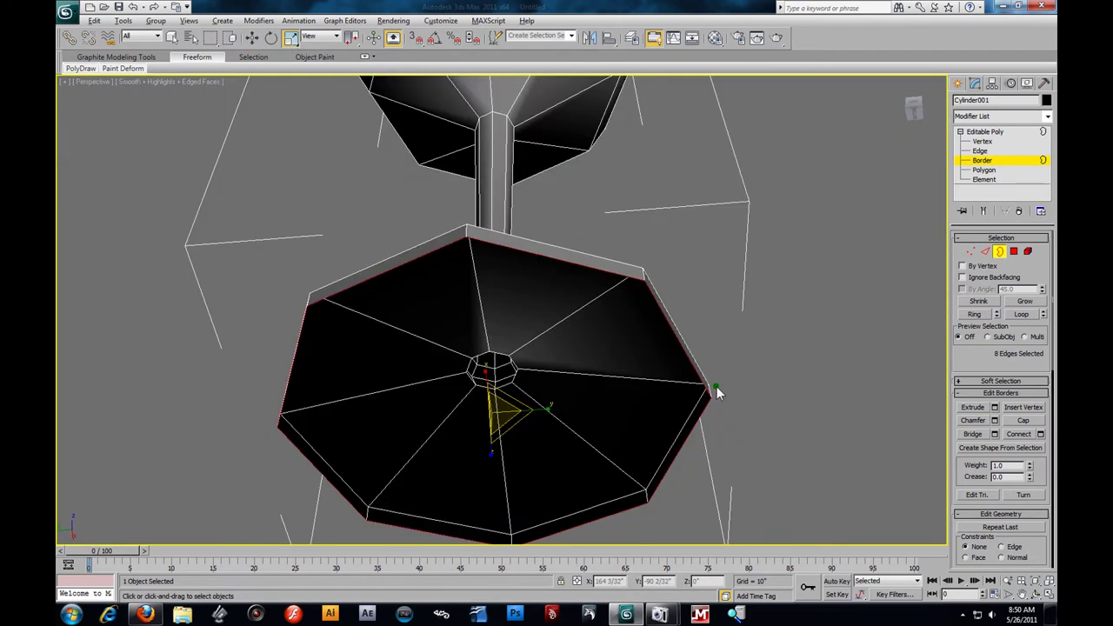
pyautogui.keyDown('alt'); pyautogui.moveTo(578, 249); pyautogui.dragTo(798, 273, button='middle'); pyautogui.keyUp('alt')
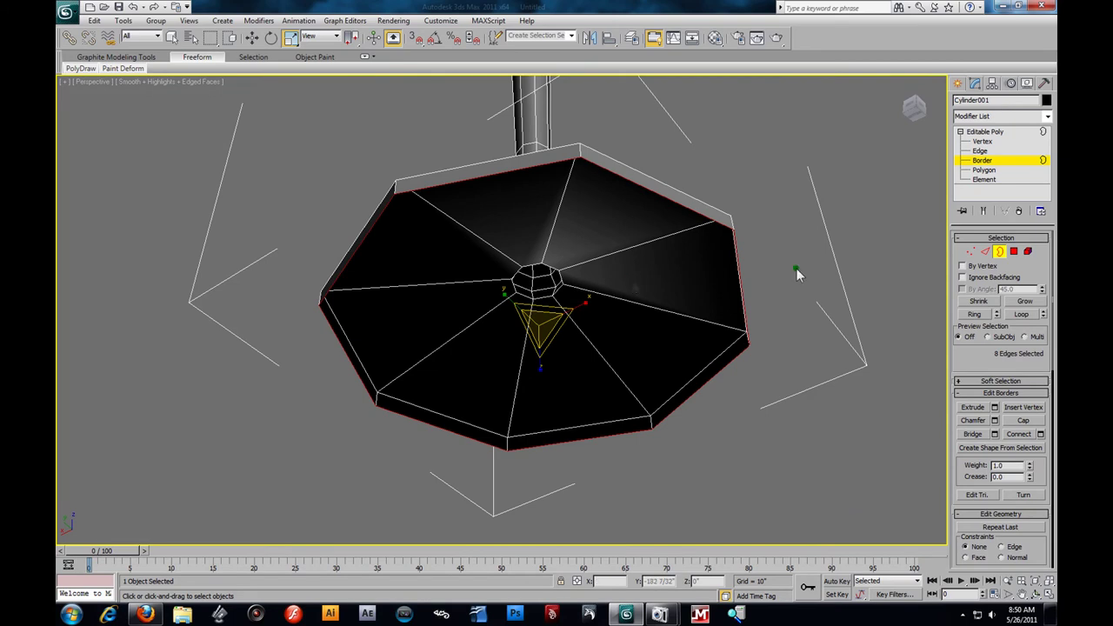
pyautogui.click(993, 162)
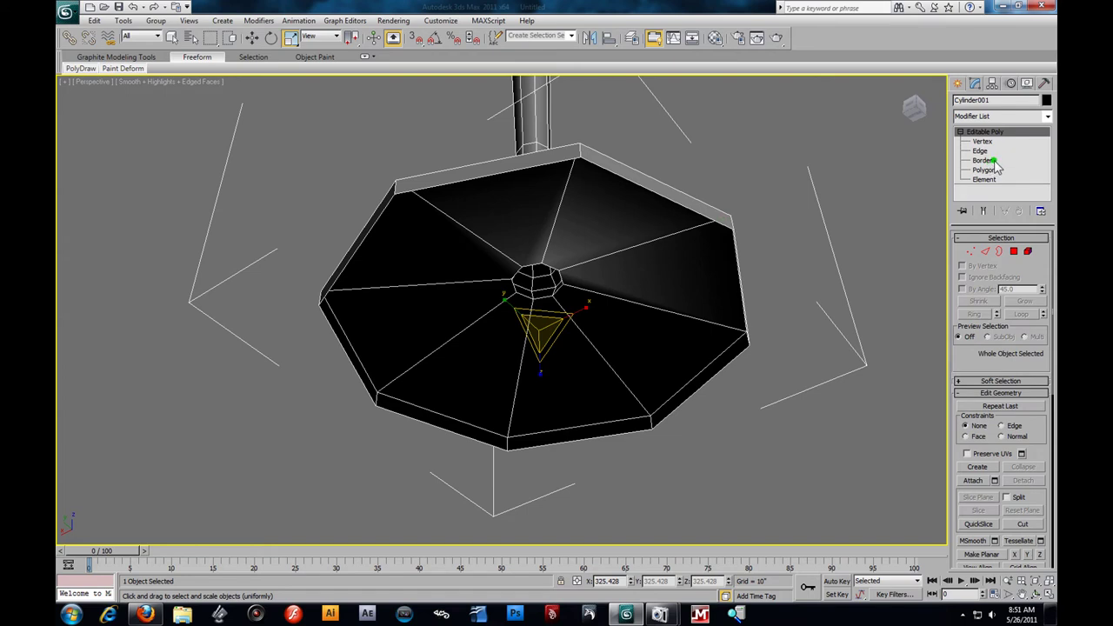
pyautogui.click(992, 162)
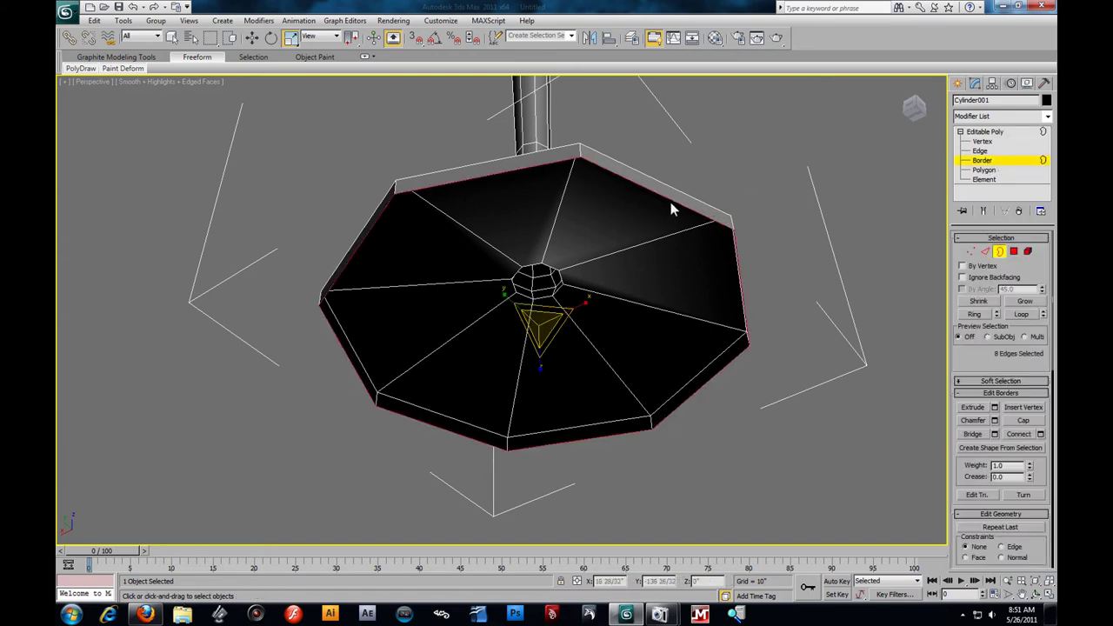
pyautogui.moveTo(539, 328)
pyautogui.keyDown('shift'); pyautogui.mouseDown()
pyautogui.moveTo(546, 363)
pyautogui.moveTo(557, 340)
pyautogui.moveTo(556, 371)
pyautogui.moveTo(550, 314)
pyautogui.moveTo(554, 365)
pyautogui.moveTo(557, 333)
pyautogui.moveTo(558, 357)
pyautogui.mouseUp(); pyautogui.keyUp('shift')
# - Move the underside's inner border up about 4.5 inches to make the base concave
pyautogui.click(251, 38)
pyautogui.moveTo(420, 203)
pyautogui.keyDown('alt'); pyautogui.mouseDown(button='middle')
pyautogui.moveTo(419, 236)
pyautogui.moveTo(420, 222)
pyautogui.mouseUp(button='middle'); pyautogui.keyUp('alt')
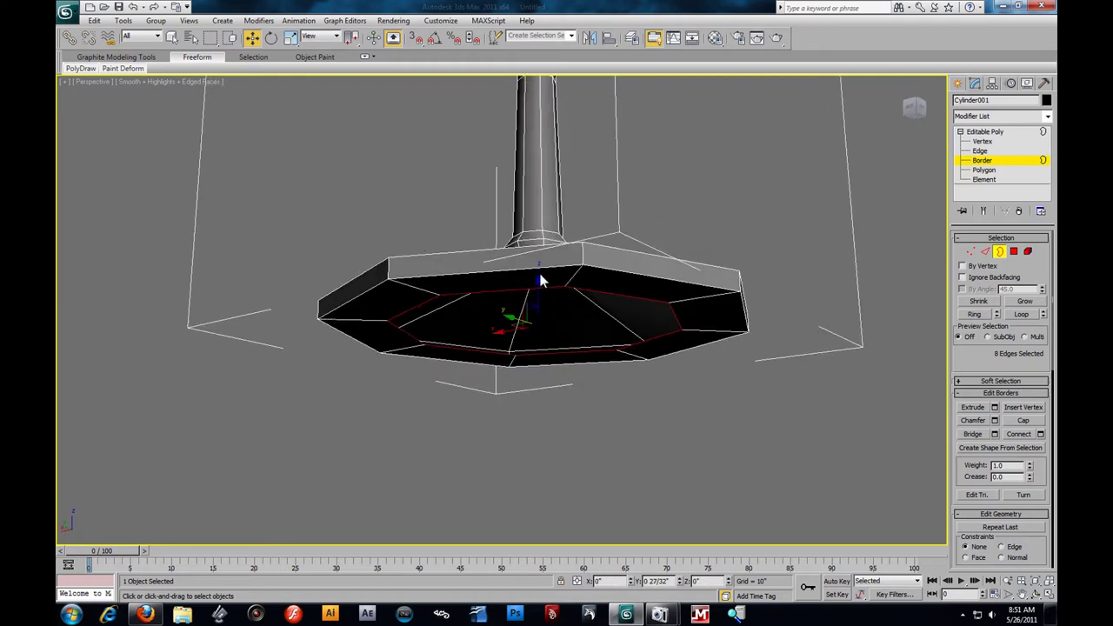
pyautogui.moveTo(538, 288); pyautogui.dragTo(536, 269)
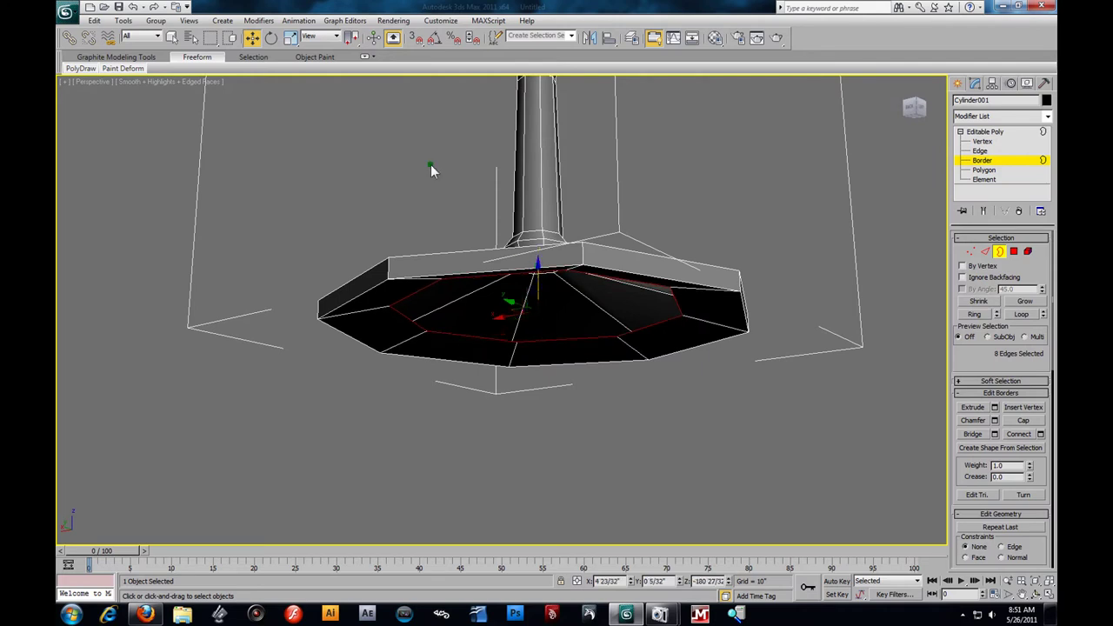
# - Extend the underside's inner border inward to a small central opening with a uniform scale and cap the opening
pyautogui.click(292, 37)
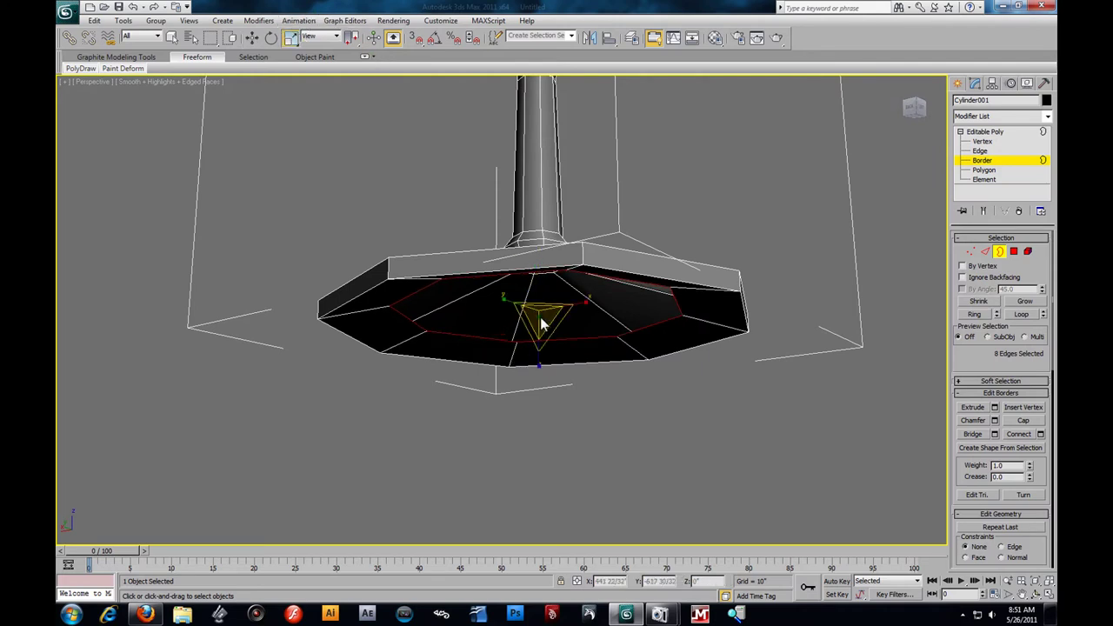
pyautogui.moveTo(539, 323); pyautogui.dragTo(576, 490)
pyautogui.keyDown('alt'); pyautogui.moveTo(623, 434); pyautogui.dragTo(599, 392, button='middle'); pyautogui.keyUp('alt')
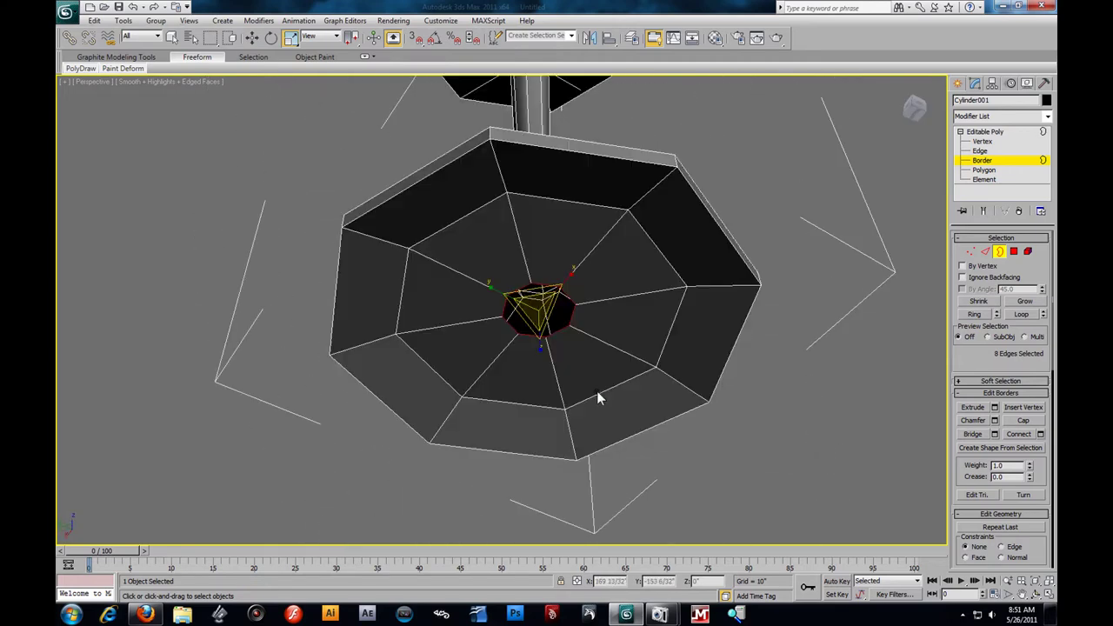
pyautogui.click(1023, 421)
pyautogui.keyDown('alt'); pyautogui.moveTo(611, 351); pyautogui.dragTo(641, 457, button='middle'); pyautogui.keyUp('alt')
pyautogui.keyDown('alt'); pyautogui.moveTo(626, 389); pyautogui.dragTo(629, 296, button='middle'); pyautogui.keyUp('alt')
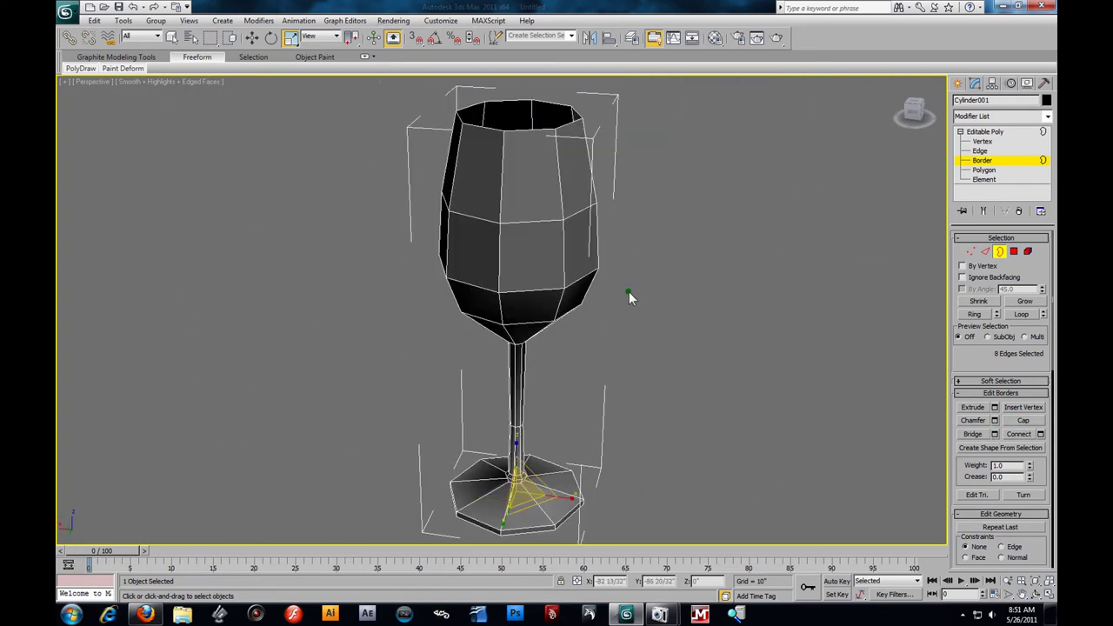
# - Turn on Backface Cull in the glass's object properties
pyautogui.keyDown('alt'); pyautogui.moveTo(643, 392); pyautogui.dragTo(646, 318, button='middle'); pyautogui.keyUp('alt')
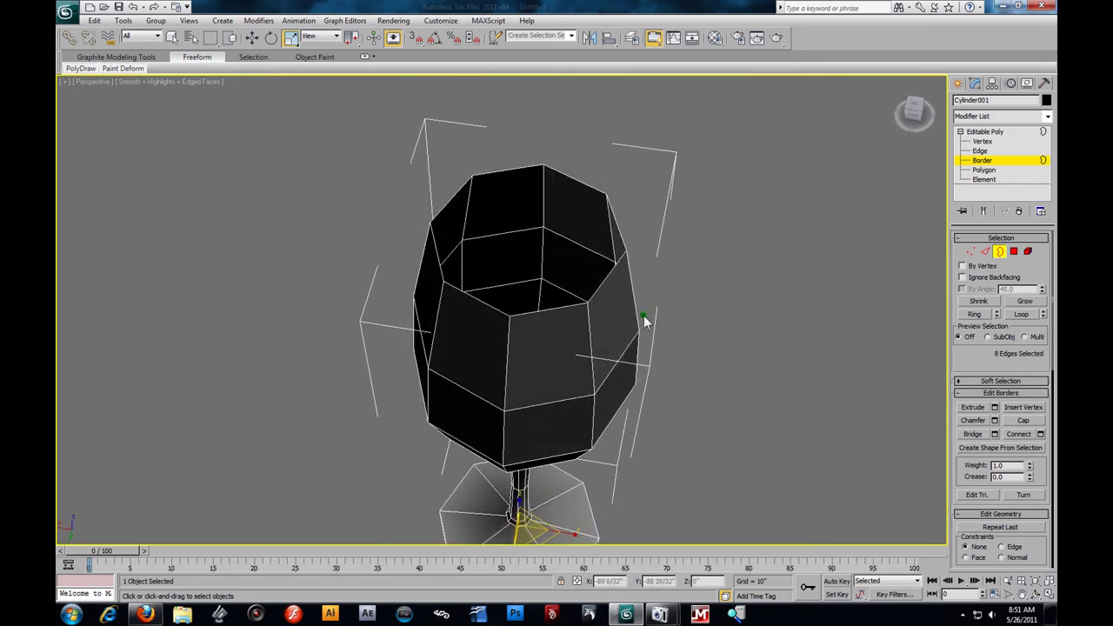
pyautogui.click(982, 162)
pyautogui.click(835, 234)
pyautogui.click(566, 325)
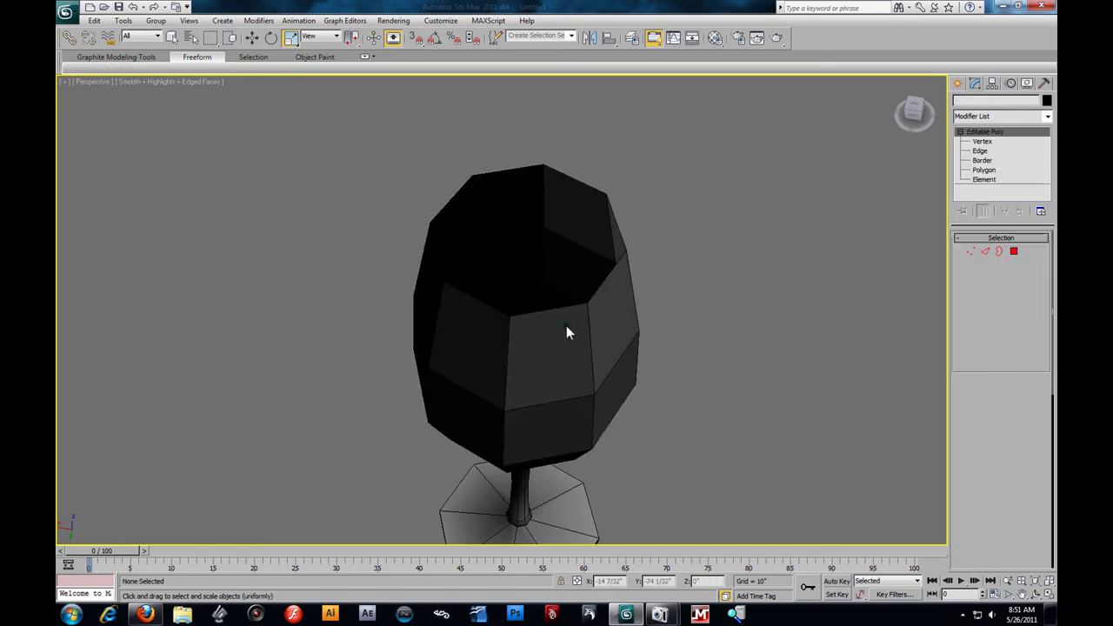
pyautogui.rightClick(566, 325)
pyautogui.rightClick(566, 325)
pyautogui.click(614, 396)
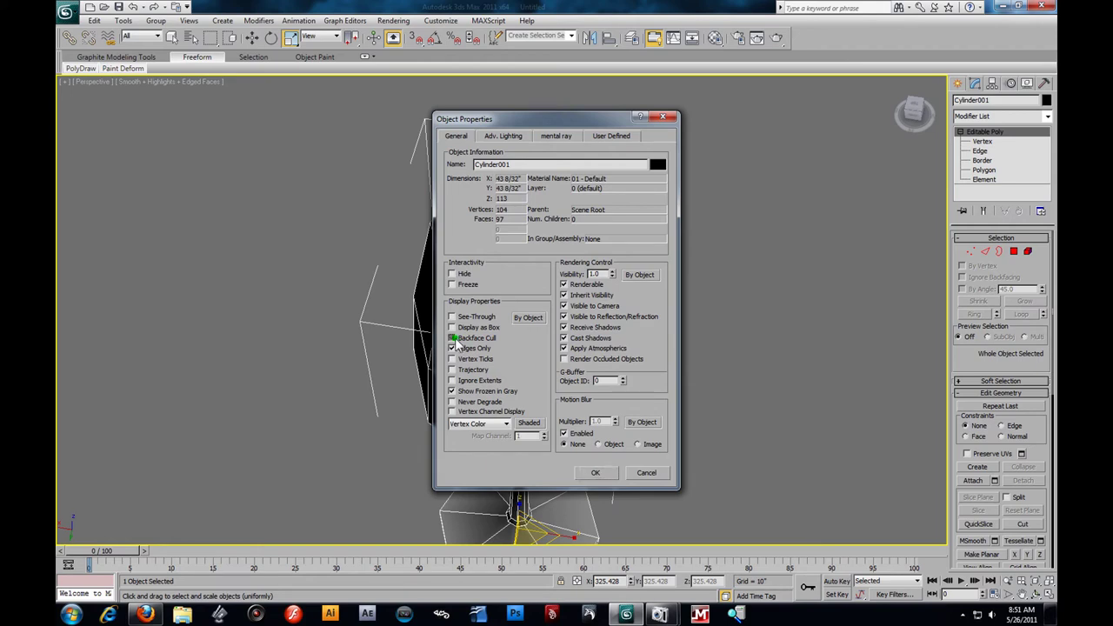
pyautogui.click(612, 476)
pyautogui.keyDown('alt'); pyautogui.moveTo(664, 394); pyautogui.dragTo(641, 334, button='middle'); pyautogui.keyUp('alt')
pyautogui.scroll(4, 641, 334)
# - Extend the glass's open top border inward with a uniform scale of 91% to form the rim's thickness
pyautogui.hotkey('alt', 'w')
pyautogui.rightClick(785, 256)
pyautogui.scroll(-3, 786, 257)
pyautogui.moveTo(774, 161); pyautogui.dragTo(786, 302, button='middle')
pyautogui.scroll(-2, 779, 158)
pyautogui.rightClick(736, 403)
pyautogui.keyDown('alt'); pyautogui.moveTo(736, 403); pyautogui.dragTo(760, 410, button='middle'); pyautogui.keyUp('alt')
pyautogui.click(995, 161)
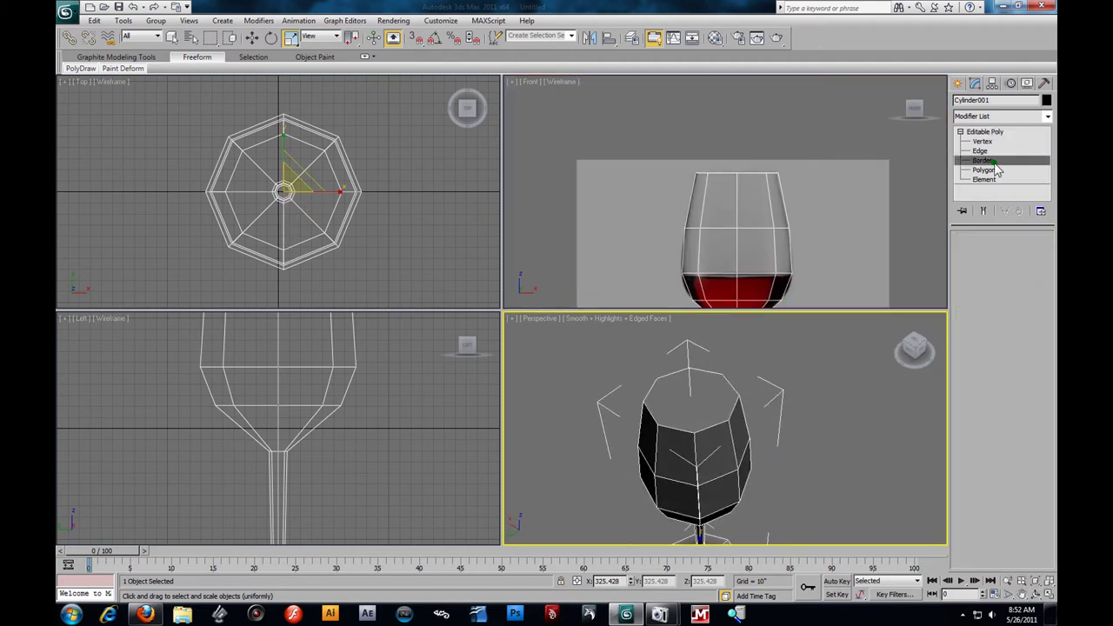
pyautogui.click(724, 384)
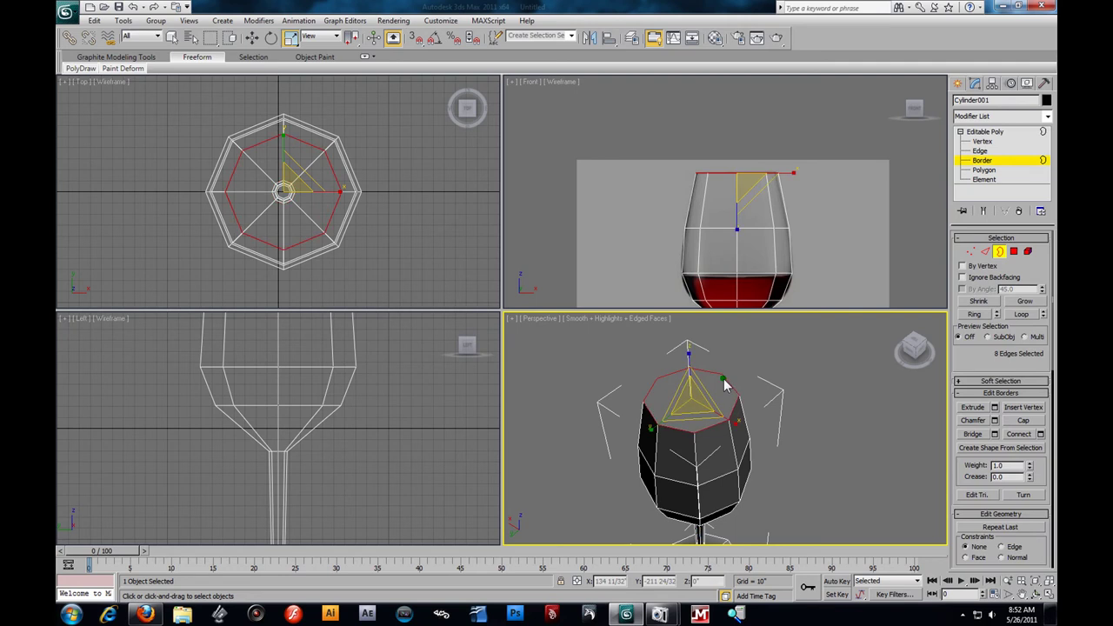
pyautogui.press('z')
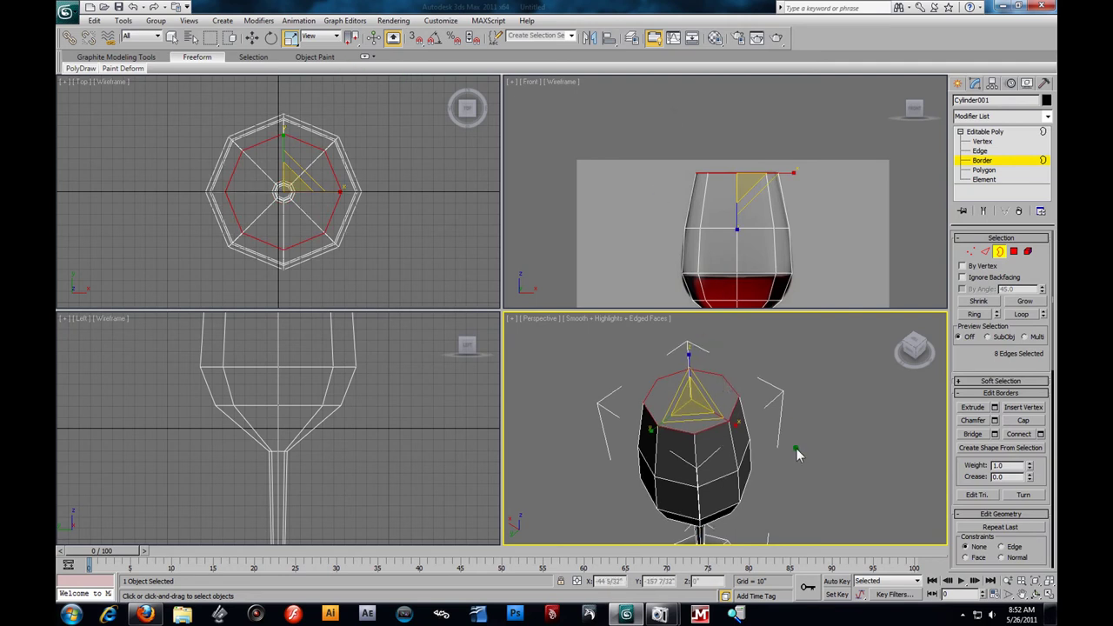
pyautogui.moveTo(769, 410)
pyautogui.mouseDown(button='middle')
pyautogui.moveTo(776, 398)
pyautogui.moveTo(770, 409)
pyautogui.mouseUp(button='middle')
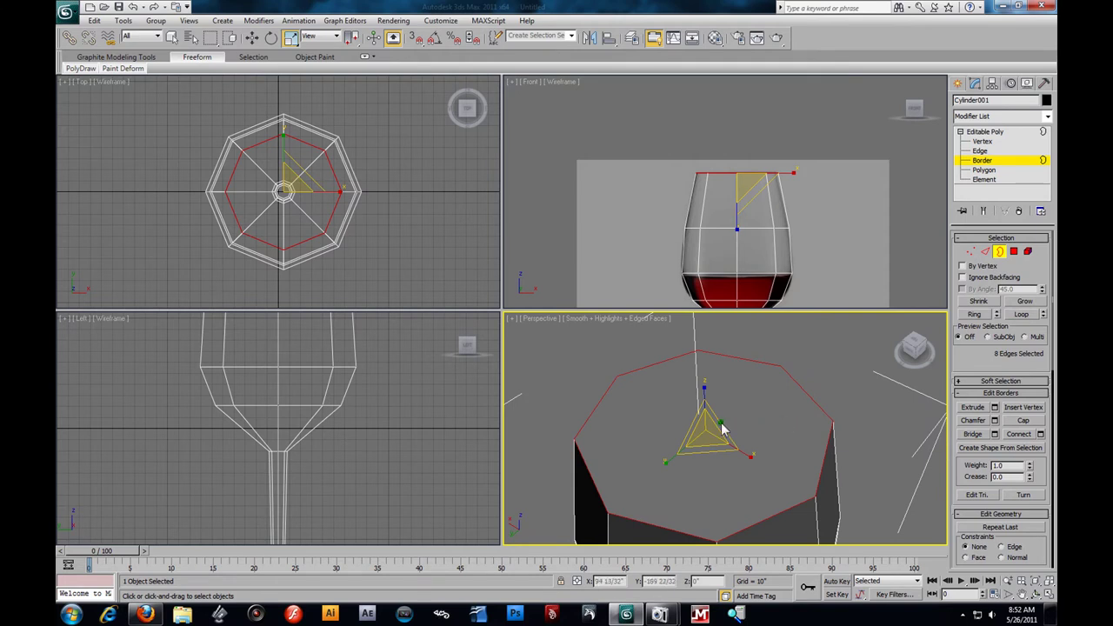
pyautogui.keyDown('shift'); pyautogui.moveTo(707, 441); pyautogui.dragTo(705, 443); pyautogui.keyUp('shift')
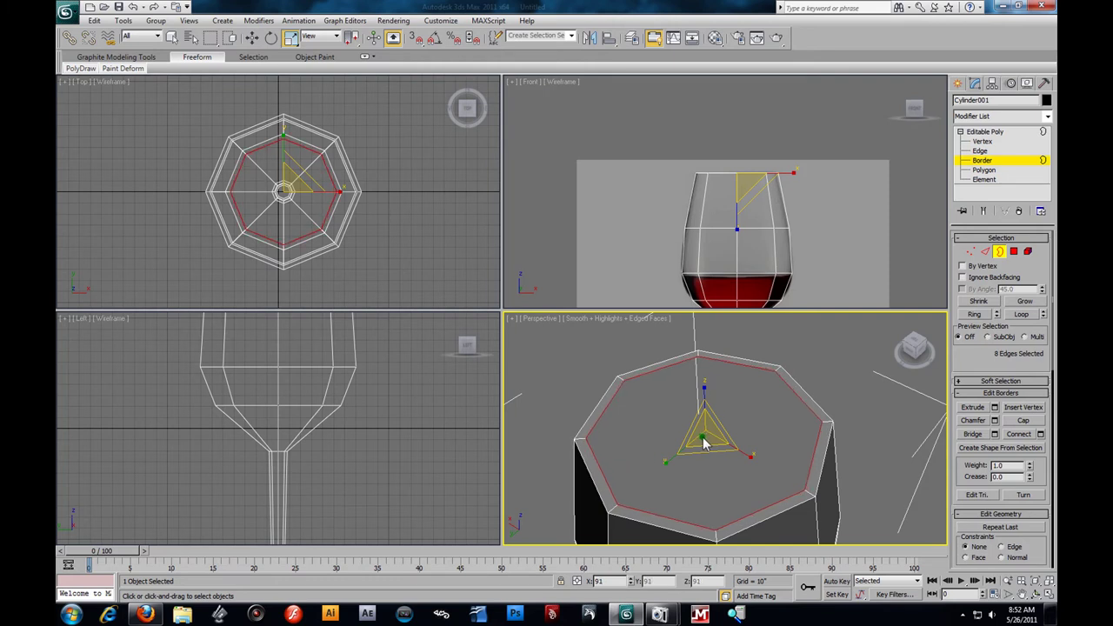
pyautogui.keyDown('shift'); pyautogui.moveTo(705, 445); pyautogui.dragTo(705, 443); pyautogui.keyUp('shift')
pyautogui.click(251, 38)
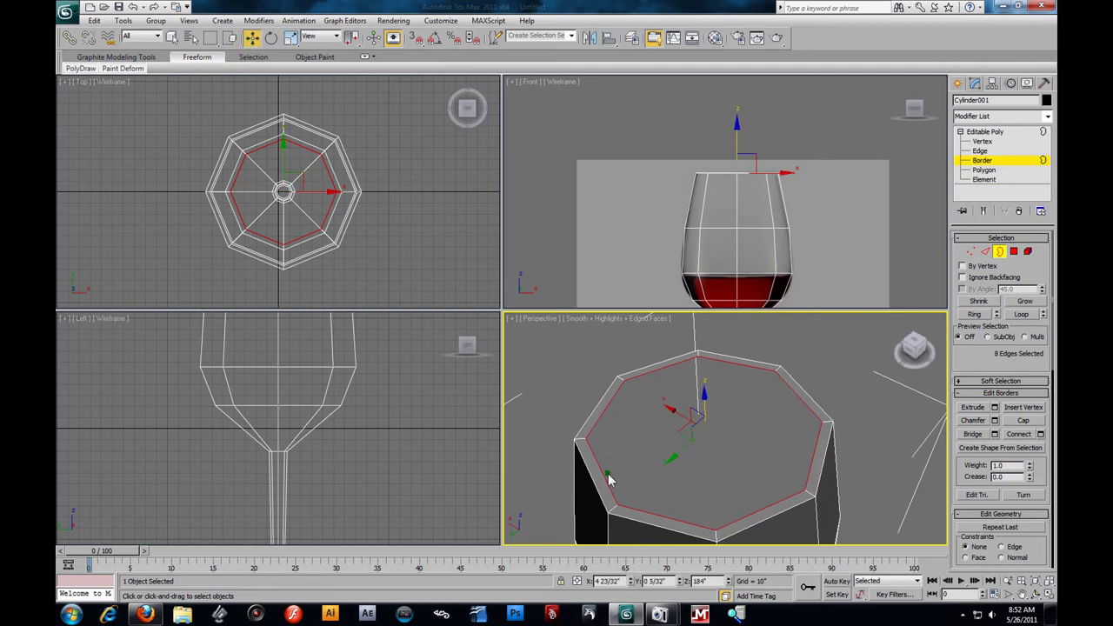
# - Extend the rim's inner border down about 70 inches to the bowl's upper ring and uniformly scale it to follow the wall
pyautogui.rightClick(760, 131)
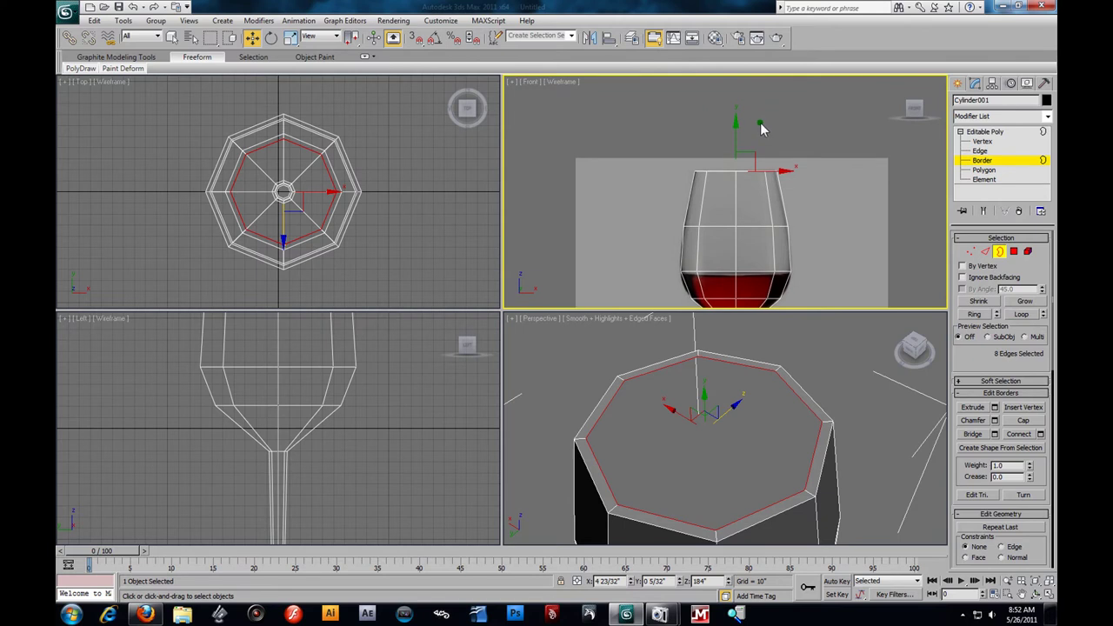
pyautogui.keyDown('shift'); pyautogui.moveTo(737, 134); pyautogui.dragTo(776, 239); pyautogui.keyUp('shift')
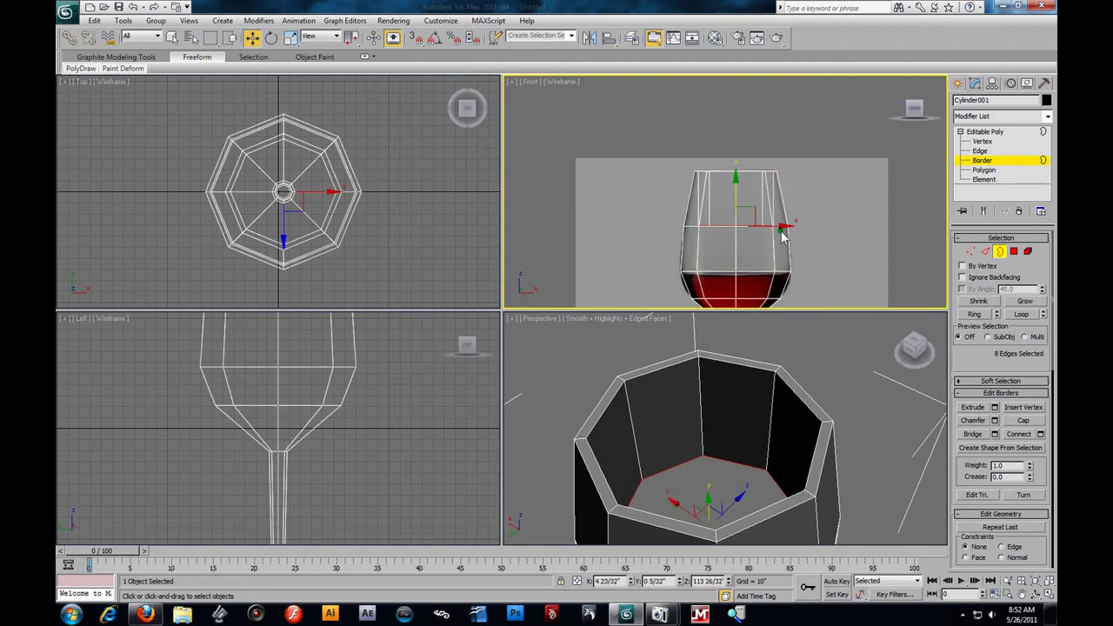
pyautogui.click(290, 37)
pyautogui.moveTo(740, 216); pyautogui.dragTo(698, 207)
# - Extend the inner border down about 58 inches to the bowl's widest ring and uniformly scale it to fit inside the outer wall
pyautogui.click(252, 38)
pyautogui.moveTo(698, 241); pyautogui.dragTo(684, 180, button='middle')
pyautogui.moveTo(726, 159); pyautogui.dragTo(733, 174)
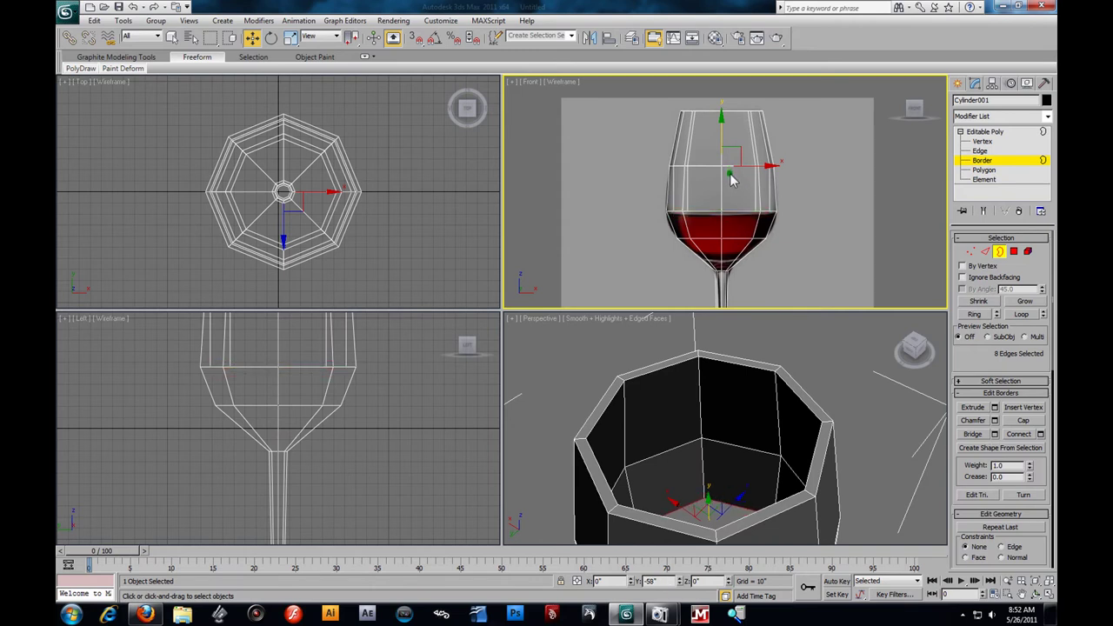
pyautogui.click(302, 39)
pyautogui.click(291, 39)
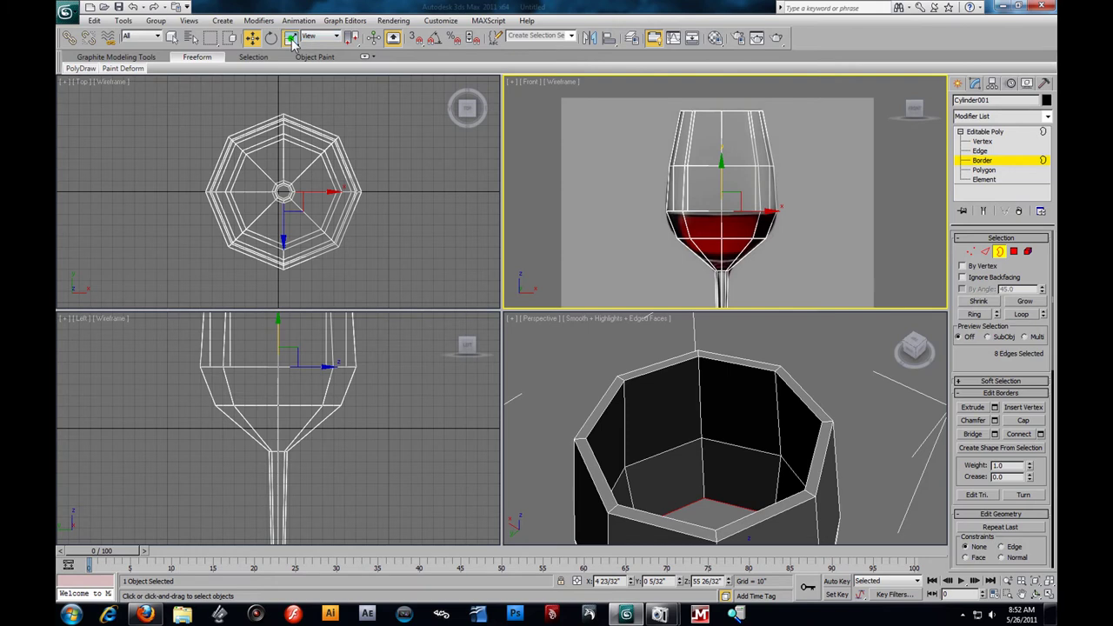
pyautogui.click(290, 39)
pyautogui.moveTo(727, 205); pyautogui.dragTo(727, 205)
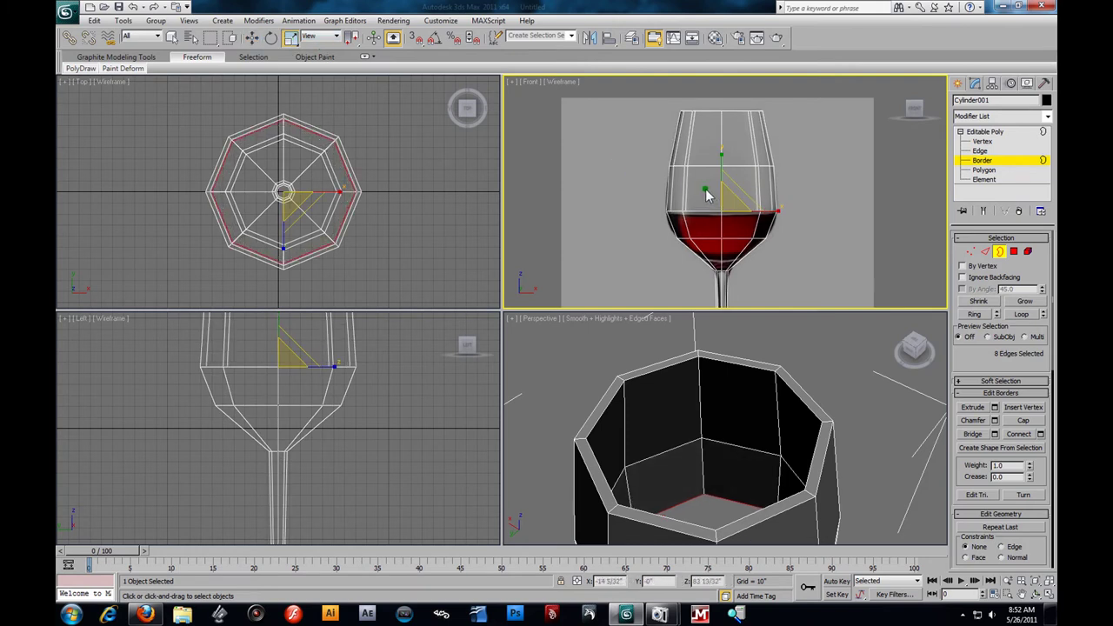
# - Extend the inner border down about 36 inches and again to the bowl's bottom, narrowing it along the wall with a final 29% scale
pyautogui.press('w')
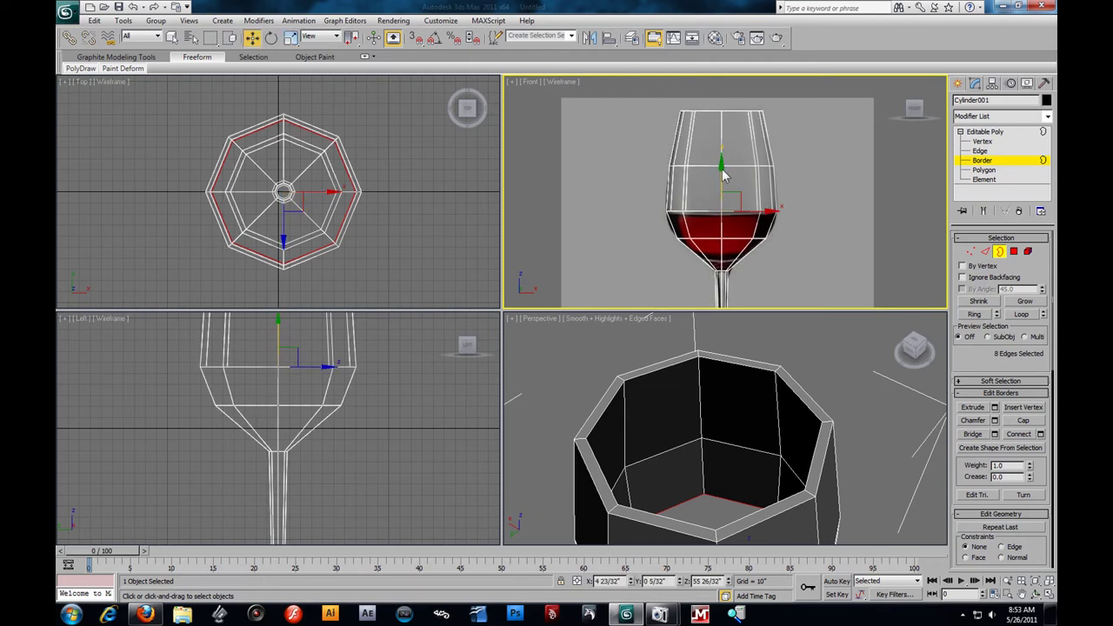
pyautogui.moveTo(724, 185); pyautogui.dragTo(726, 201)
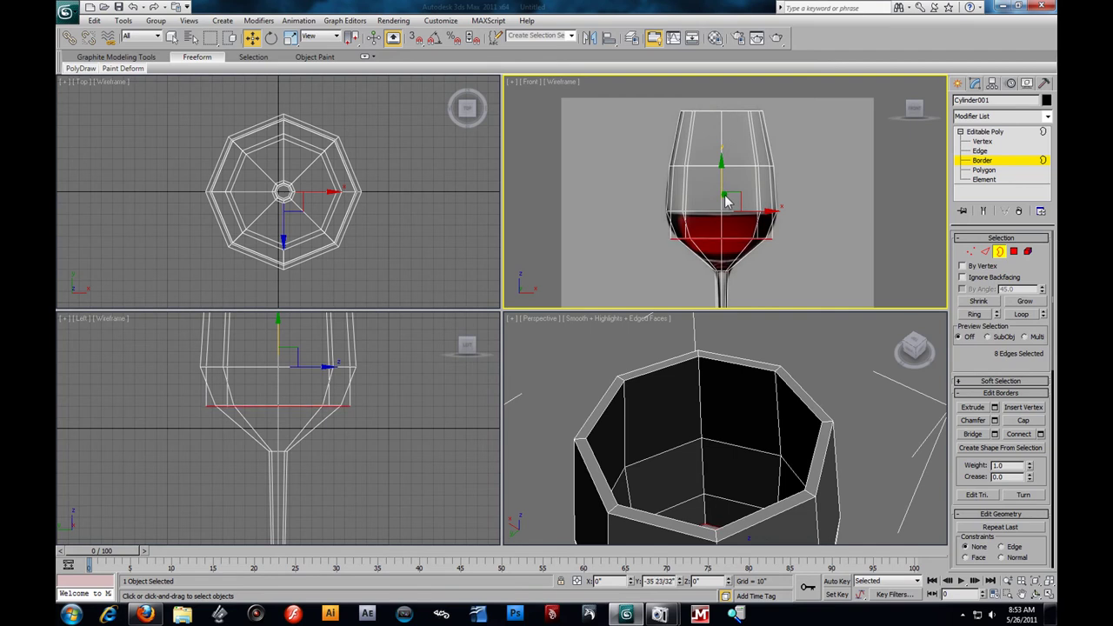
pyautogui.press('r')
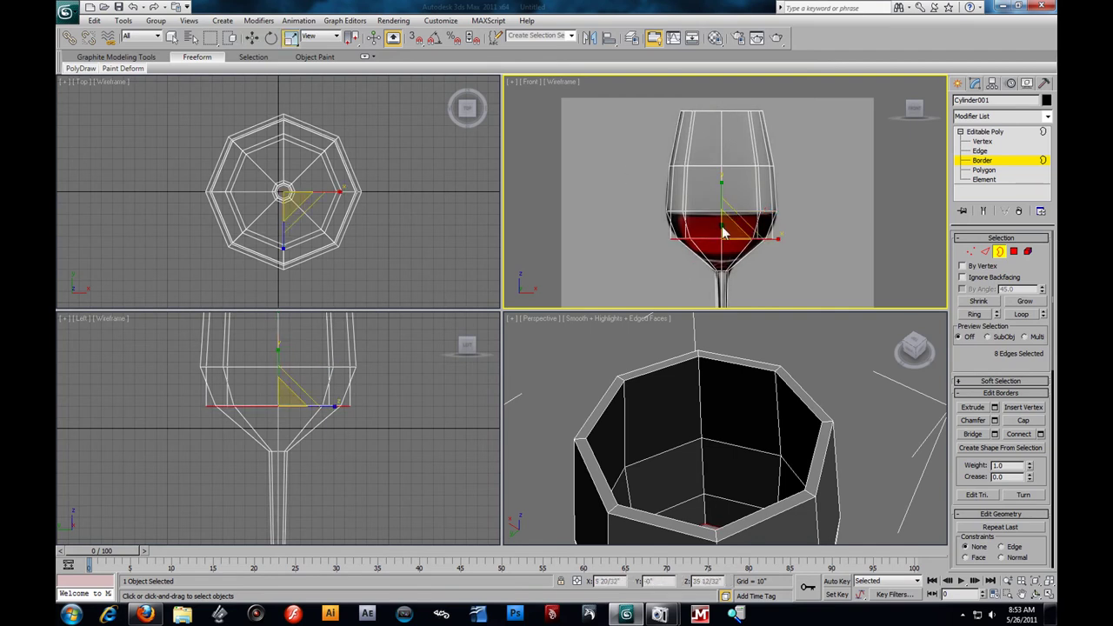
pyautogui.moveTo(733, 252); pyautogui.dragTo(725, 249)
pyautogui.press('w')
pyautogui.keyDown('shift'); pyautogui.moveTo(723, 202); pyautogui.dragTo(724, 226); pyautogui.keyUp('shift')
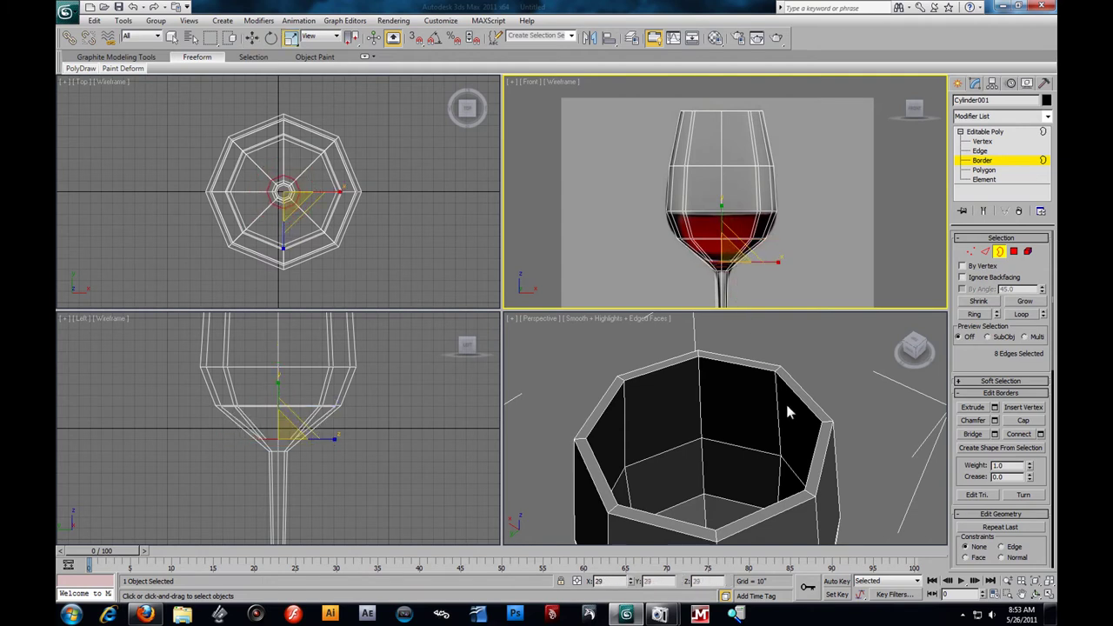
# - Cap the remaining open border at the bottom of the bowl's interior
pyautogui.rightClick(825, 383)
pyautogui.hotkey('alt', 'w')
pyautogui.scroll(-5, 635, 325)
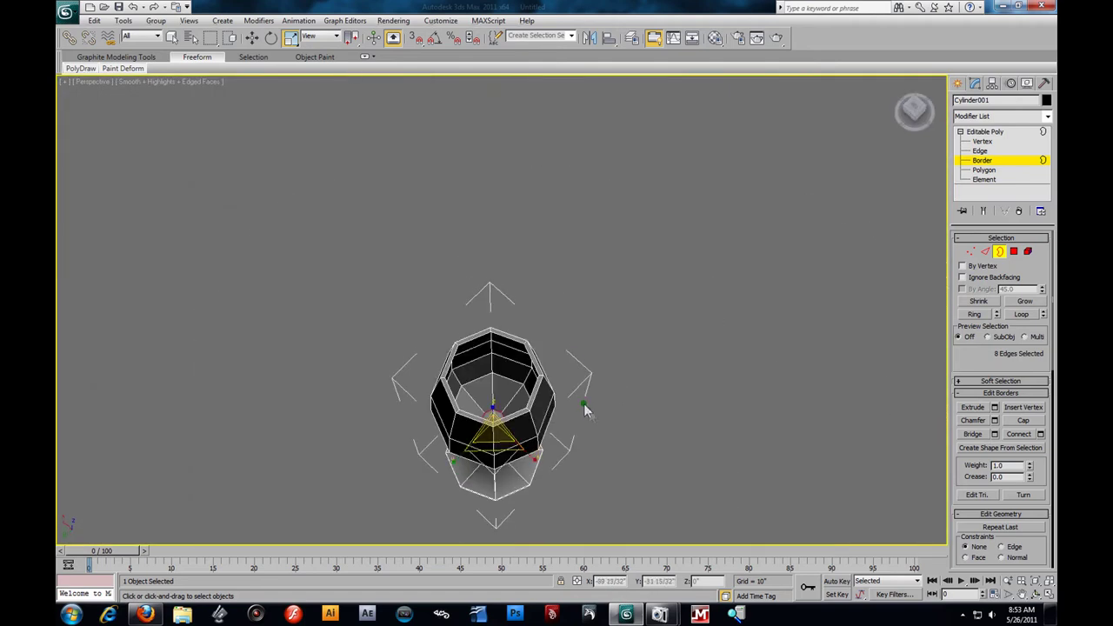
pyautogui.scroll(5, 584, 317)
pyautogui.keyDown('alt'); pyautogui.moveTo(588, 325); pyautogui.dragTo(489, 340, button='middle'); pyautogui.keyUp('alt')
pyautogui.click(1024, 421)
pyautogui.scroll(-8, 561, 370)
pyautogui.keyDown('alt'); pyautogui.moveTo(560, 370); pyautogui.dragTo(540, 340, button='middle'); pyautogui.keyUp('alt')
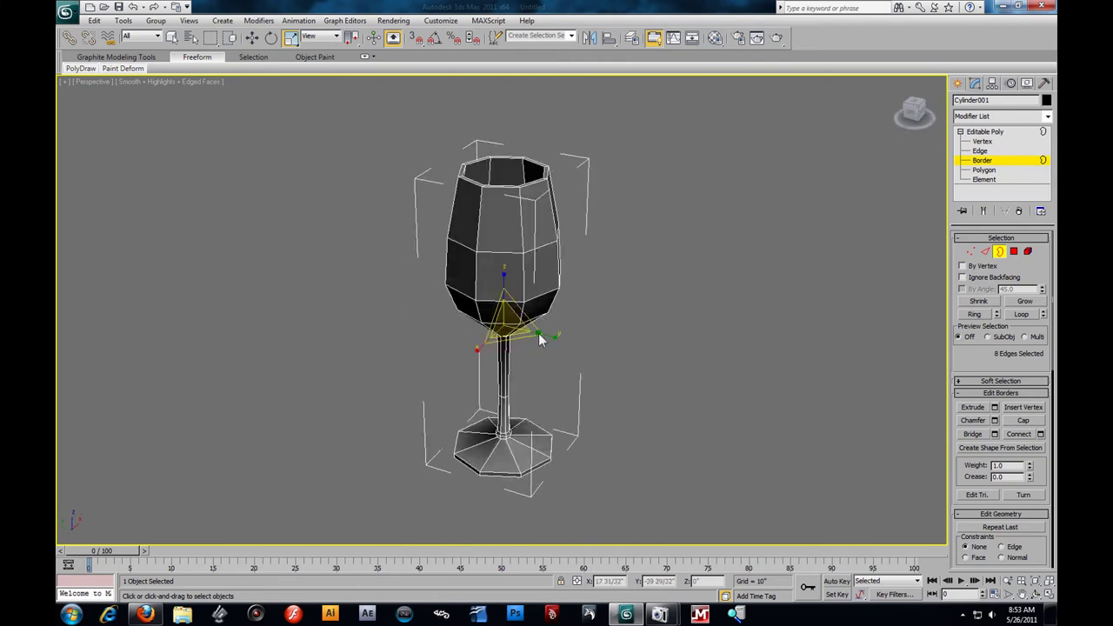
pyautogui.keyDown('alt'); pyautogui.moveTo(540, 294); pyautogui.dragTo(566, 319, button='middle'); pyautogui.keyUp('alt')
pyautogui.hotkey('alt', 'w')
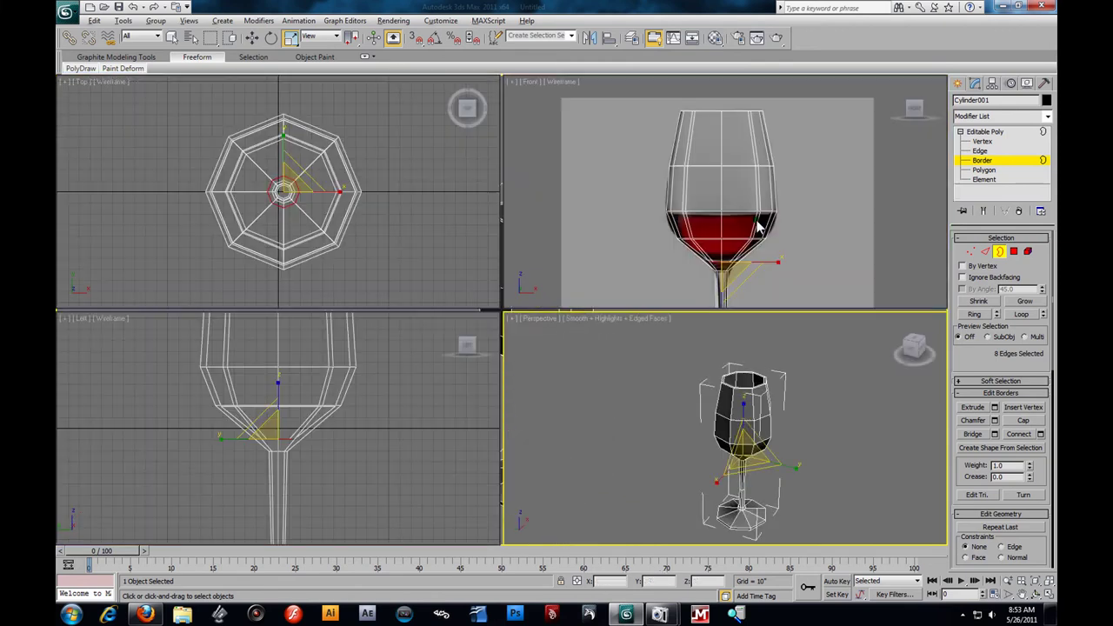
# - Add a TurboSmooth modifier to the glass with 2 iterations and Isoline Display on, and deselect the glass
pyautogui.rightClick(765, 186)
pyautogui.scroll(-3, 765, 186)
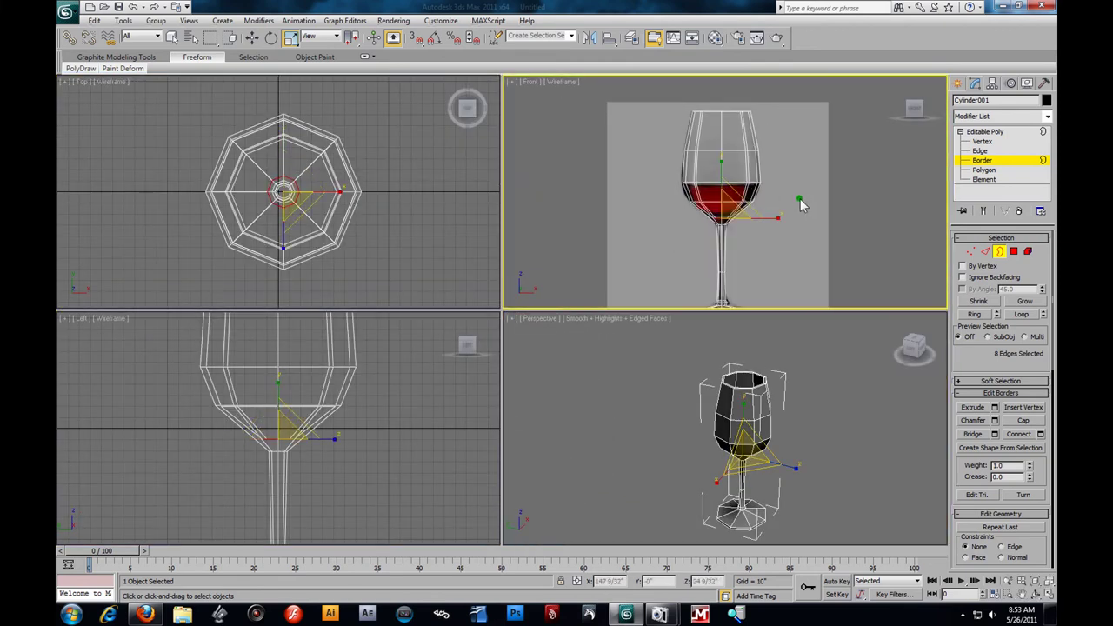
pyautogui.keyDown('alt'); pyautogui.moveTo(773, 424); pyautogui.dragTo(784, 449, button='middle'); pyautogui.keyUp('alt')
pyautogui.scroll(5, 783, 449)
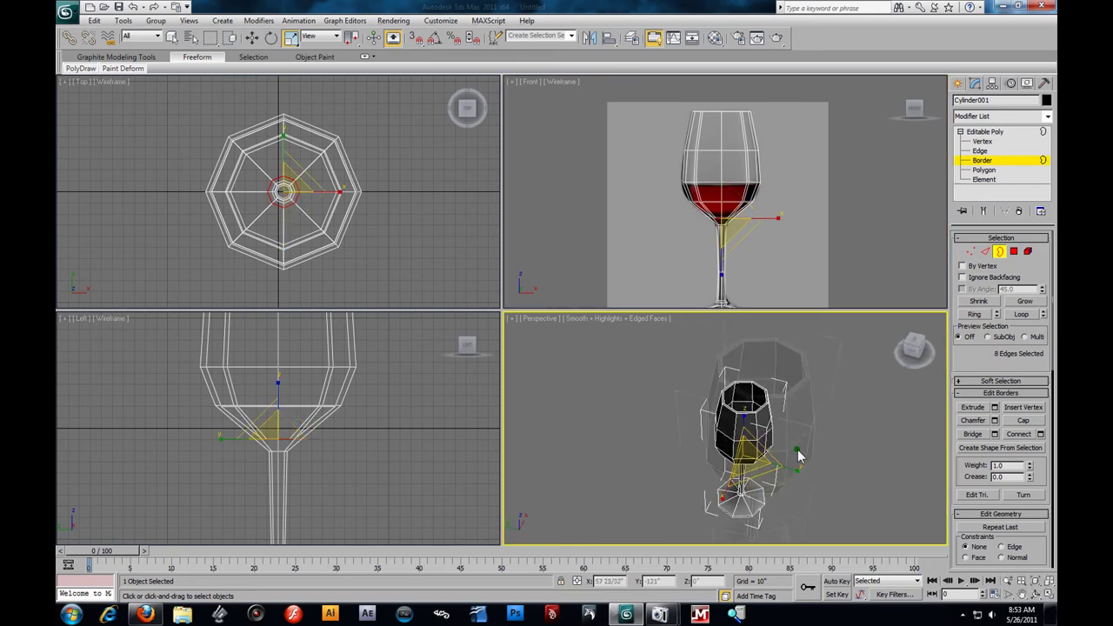
pyautogui.scroll(-3, 790, 435)
pyautogui.keyDown('alt'); pyautogui.moveTo(764, 419); pyautogui.dragTo(757, 397, button='middle'); pyautogui.keyUp('alt')
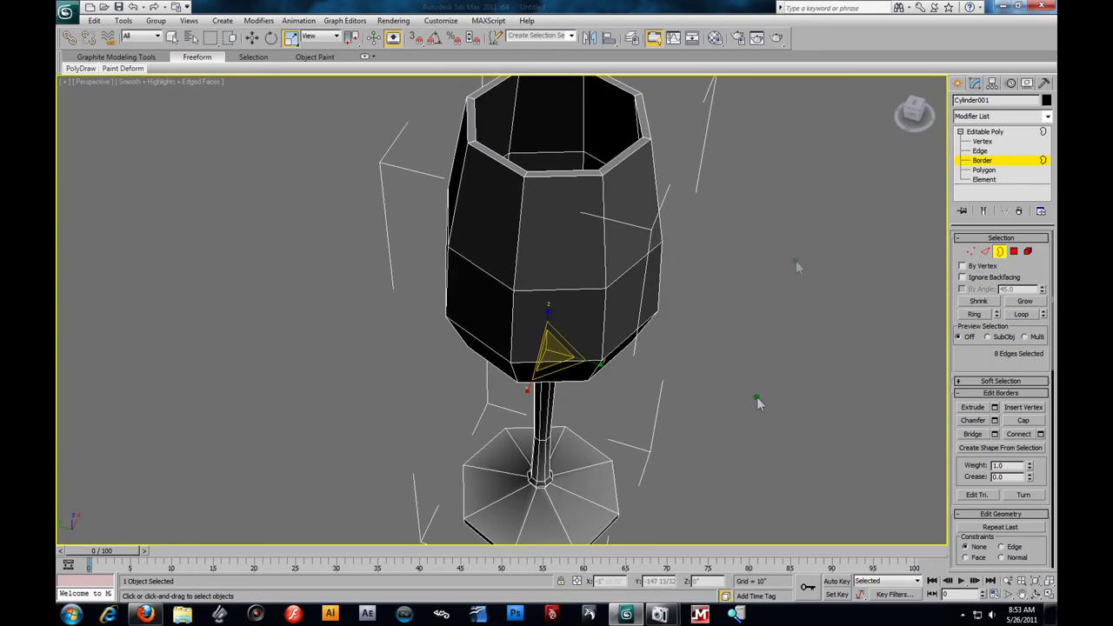
pyautogui.click(1046, 116)
pyautogui.scroll(-10, 1043, 150)
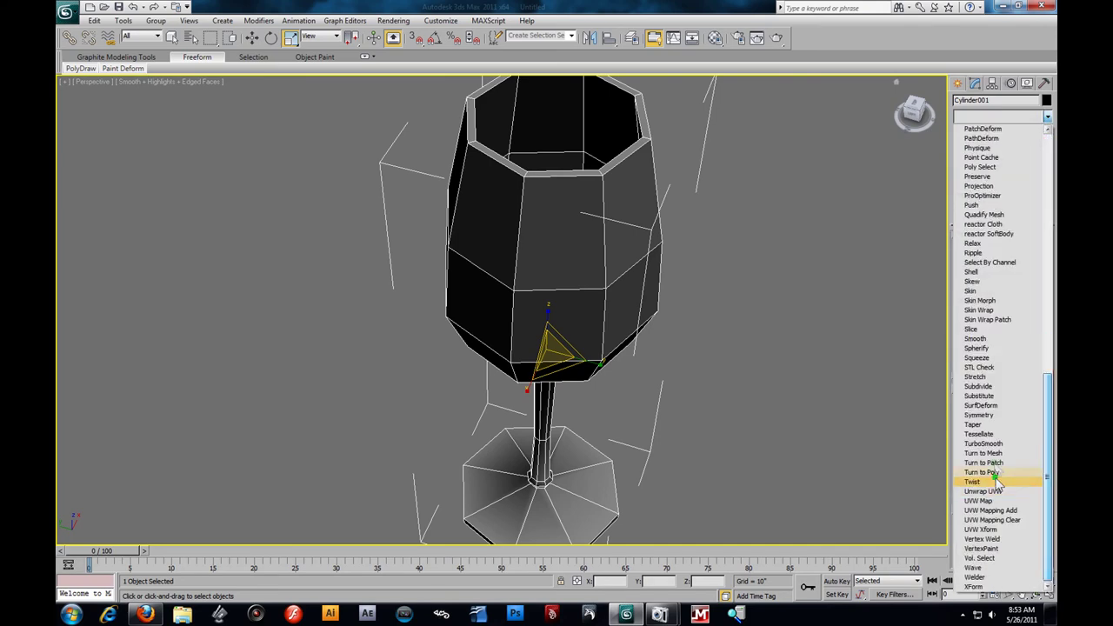
pyautogui.click(982, 443)
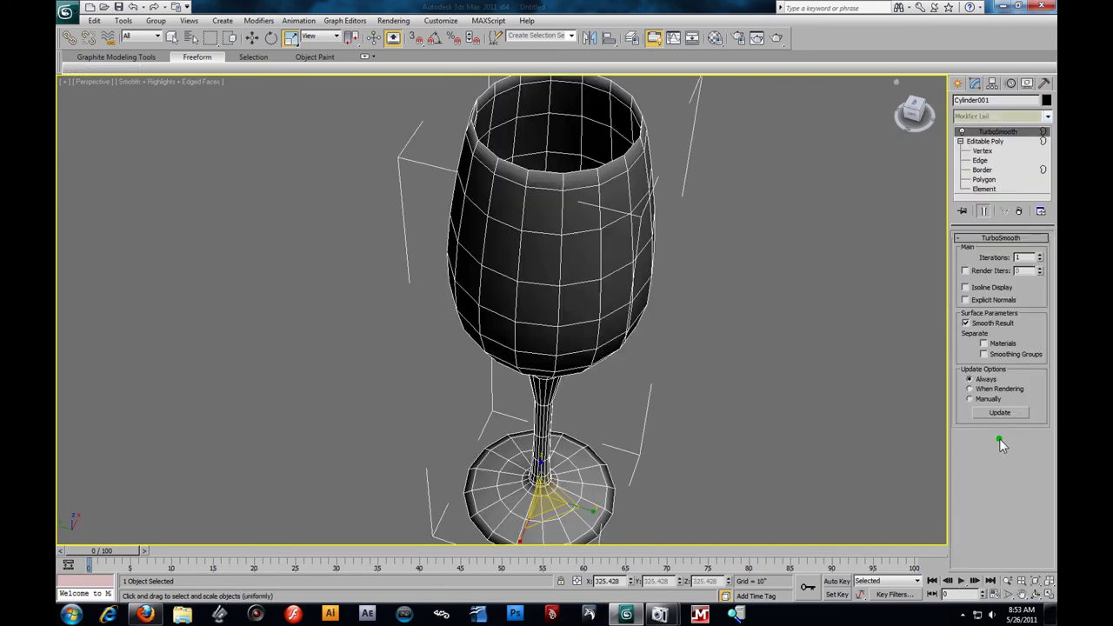
pyautogui.click(1039, 255)
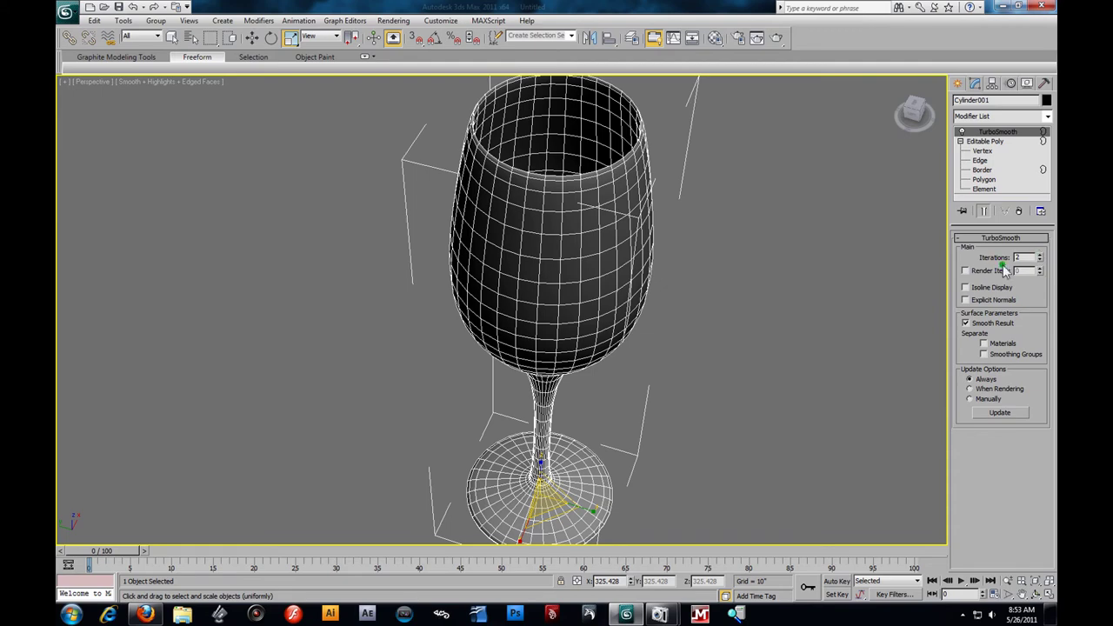
pyautogui.click(964, 287)
pyautogui.click(714, 370)
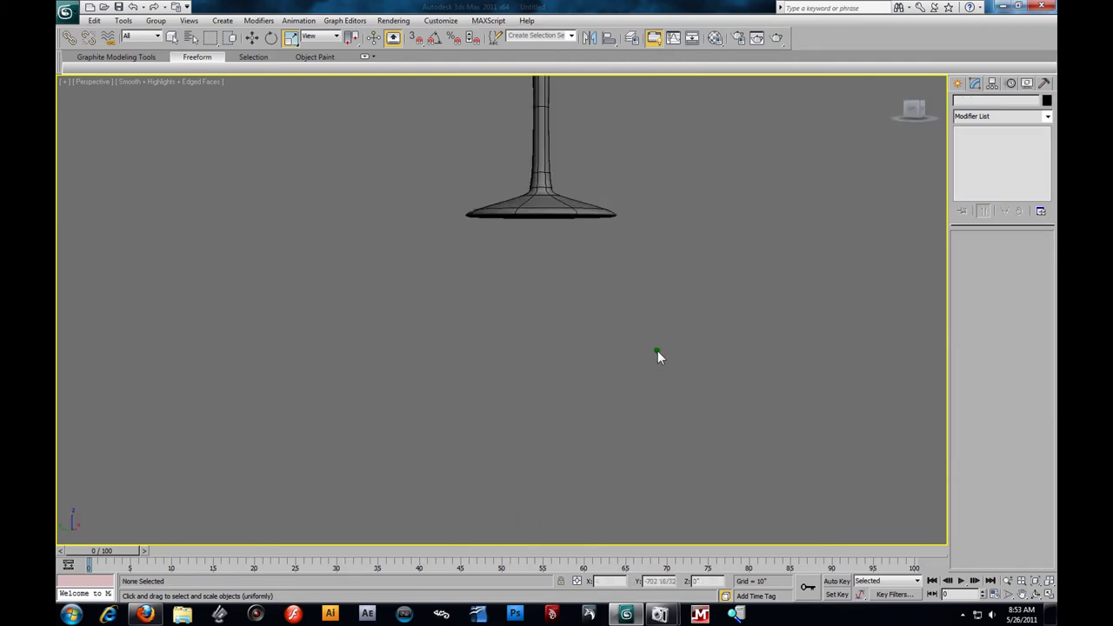
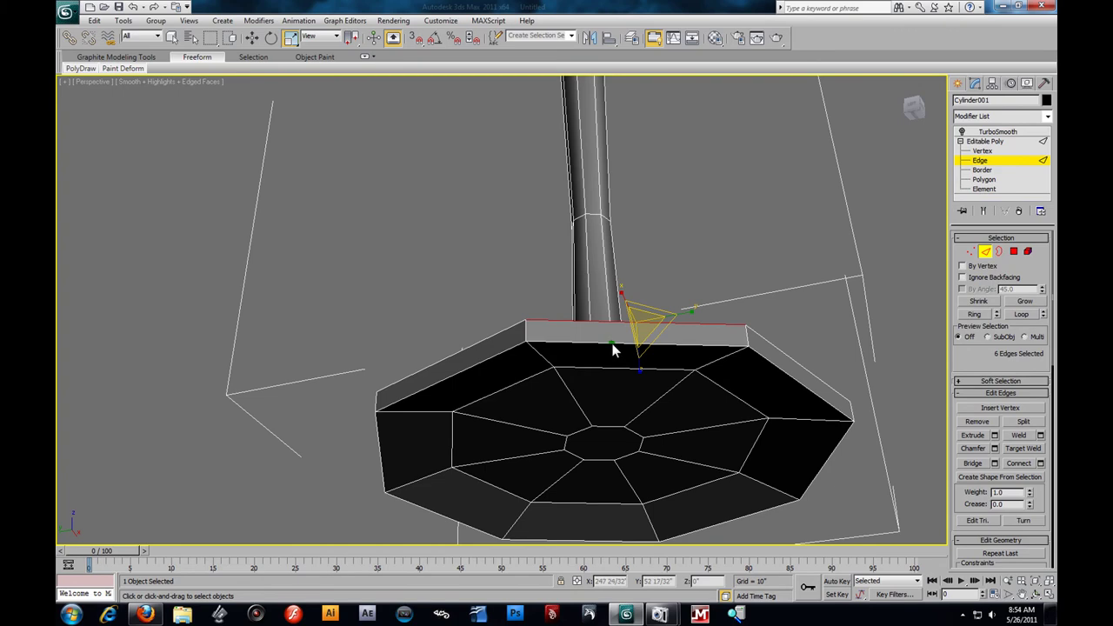
# - Expand the selected edges on the rim, stem ends and foot into complete edge loops
pyautogui.keyDown('alt'); pyautogui.moveTo(614, 346); pyautogui.dragTo(626, 405, button='middle'); pyautogui.keyUp('alt')
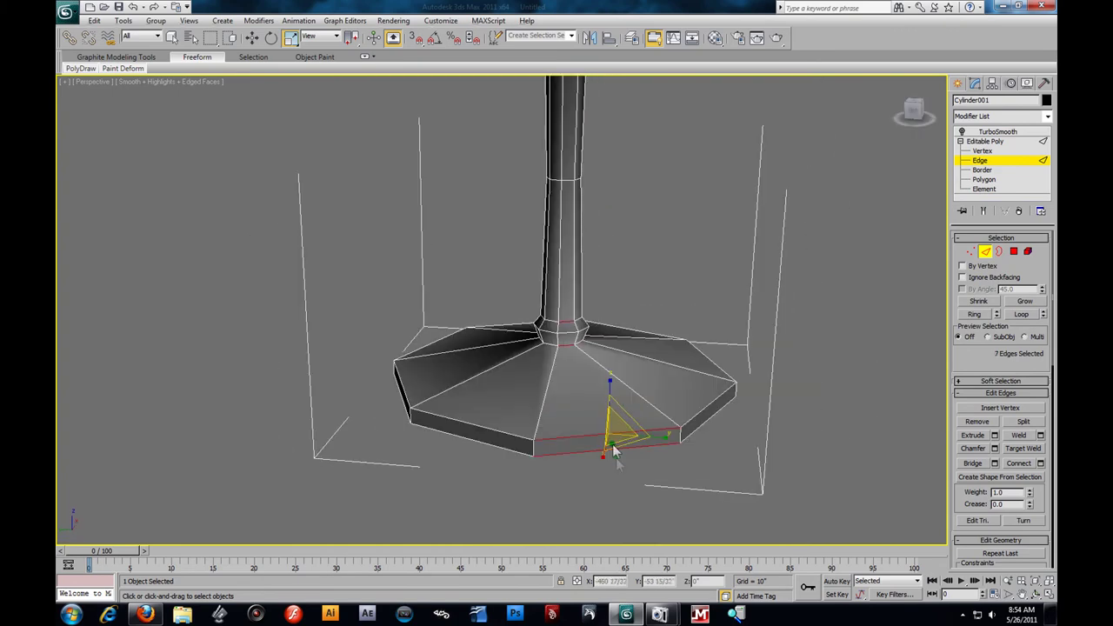
pyautogui.moveTo(649, 177); pyautogui.dragTo(644, 378, button='middle')
pyautogui.scroll(-3, 644, 376)
pyautogui.scroll(-2, 628, 197)
pyautogui.moveTo(624, 153); pyautogui.dragTo(558, 141, button='middle')
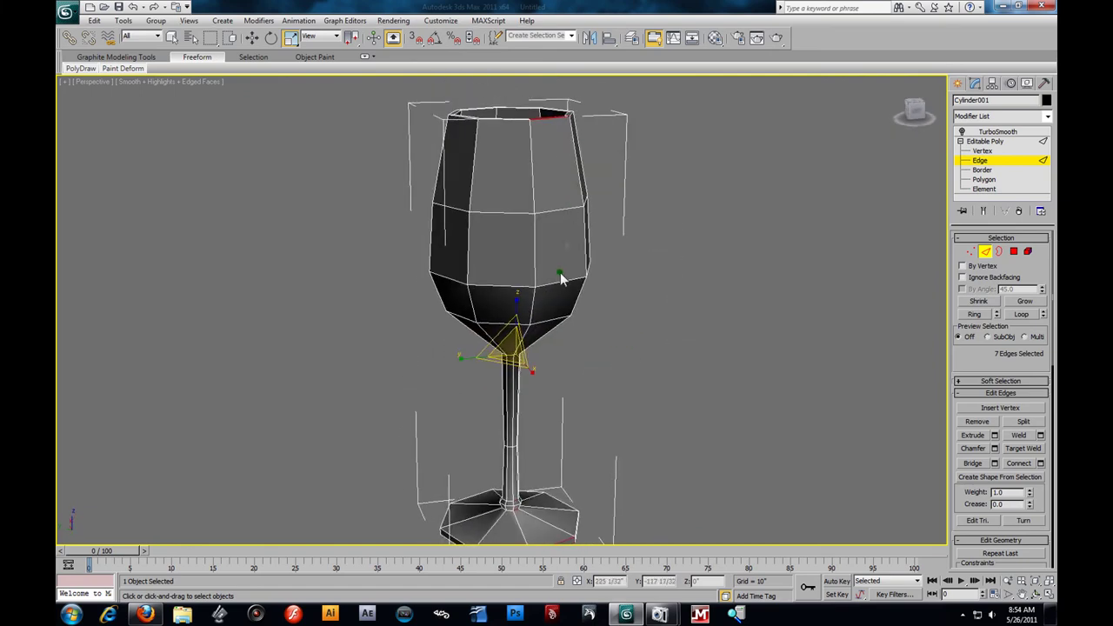
pyautogui.keyDown('alt'); pyautogui.moveTo(572, 290); pyautogui.dragTo(658, 200, button='middle'); pyautogui.keyUp('alt')
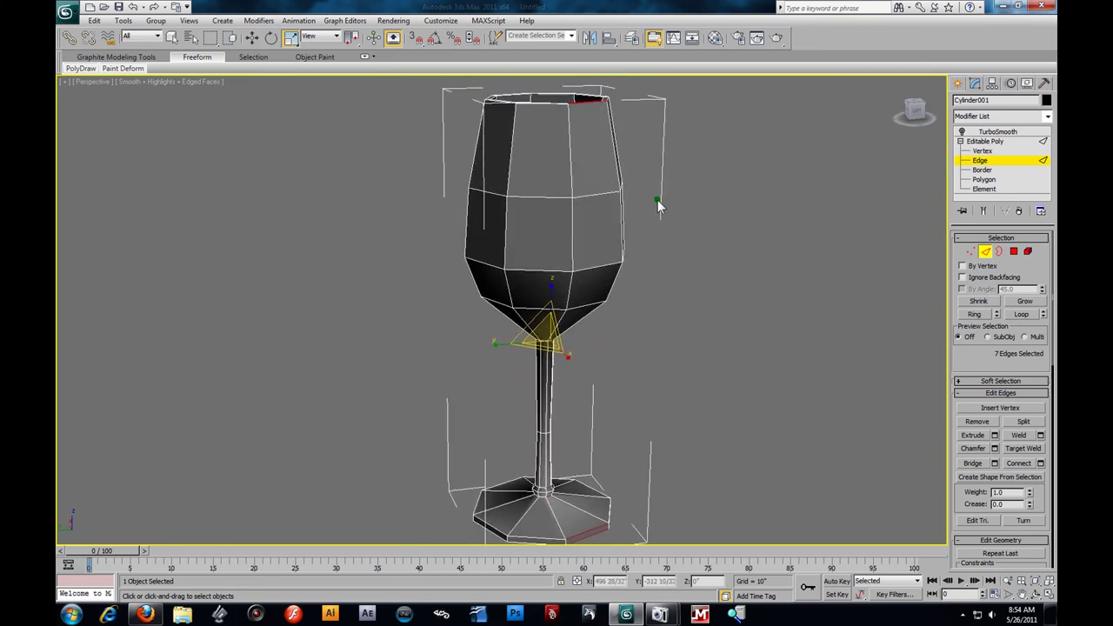
pyautogui.click(1019, 315)
pyautogui.keyDown('alt'); pyautogui.moveTo(712, 319); pyautogui.dragTo(640, 289, button='middle'); pyautogui.keyUp('alt')
pyautogui.scroll(5, 645, 379)
pyautogui.scroll(-3, 667, 333)
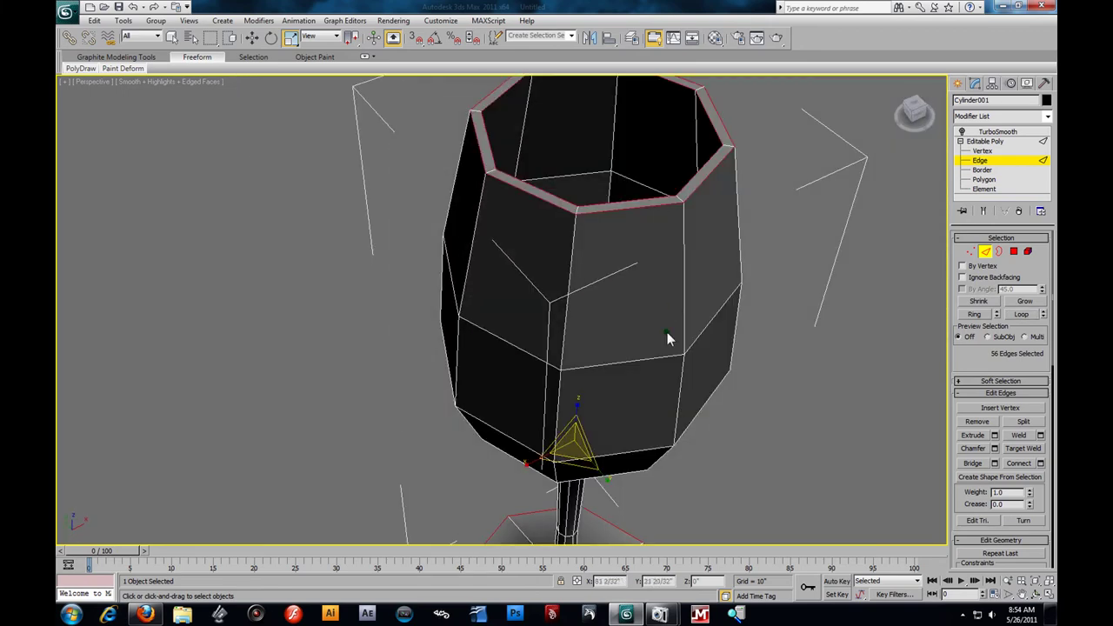
# - Chamfer the selected edge loops by 3/32 inch with one segment
pyautogui.click(995, 447)
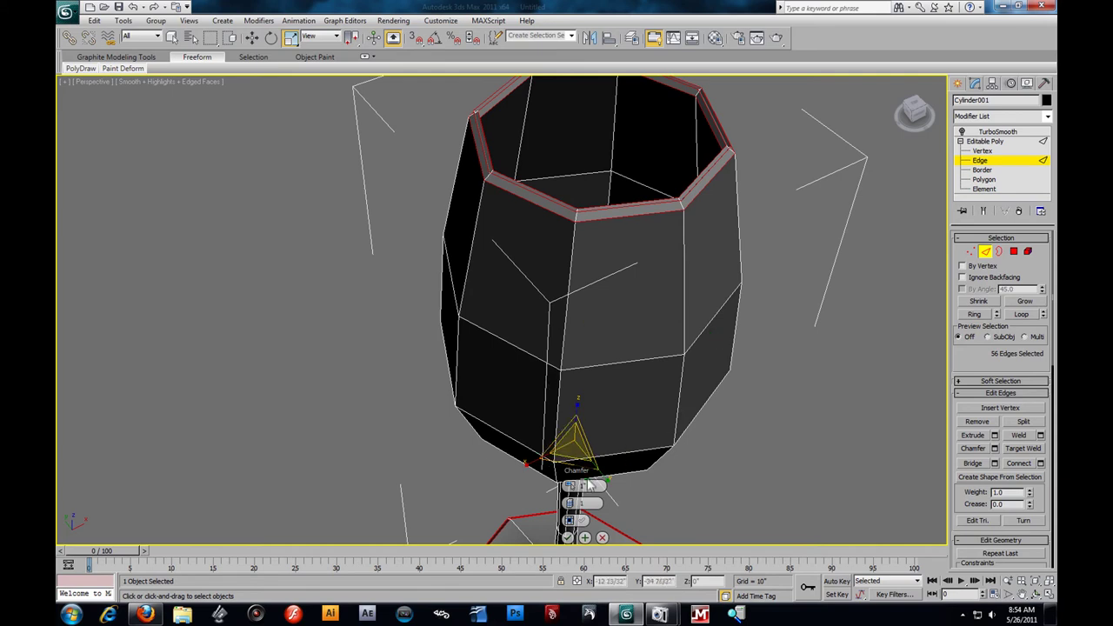
pyautogui.moveTo(584, 473); pyautogui.dragTo(845, 264)
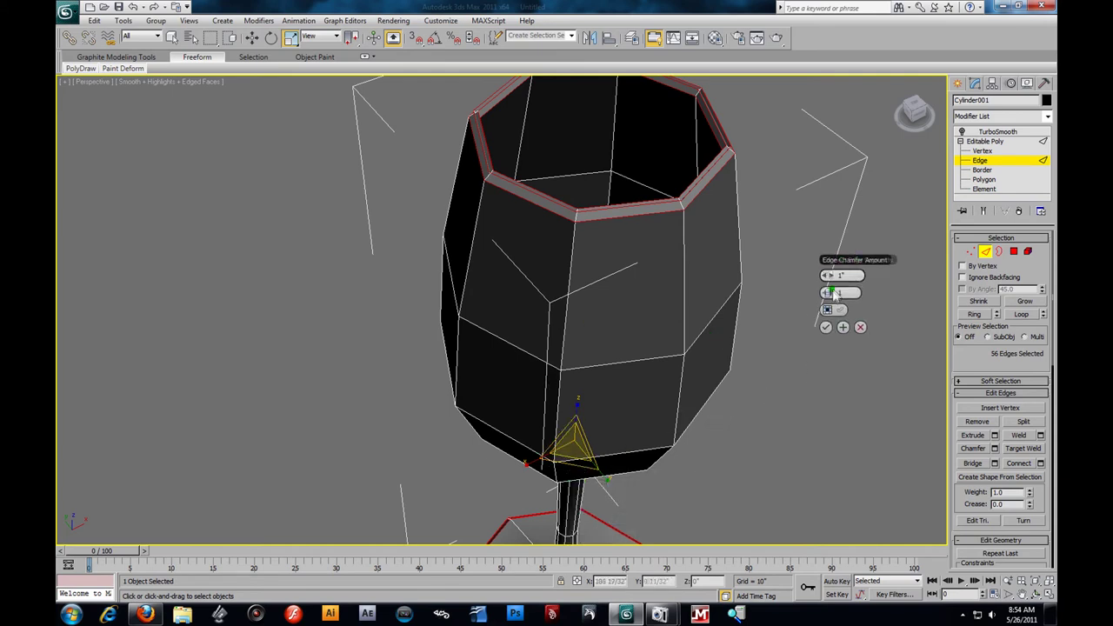
pyautogui.moveTo(832, 277)
pyautogui.mouseDown()
pyautogui.moveTo(799, 267)
pyautogui.moveTo(828, 278)
pyautogui.mouseUp()
pyautogui.scroll(5, 741, 236)
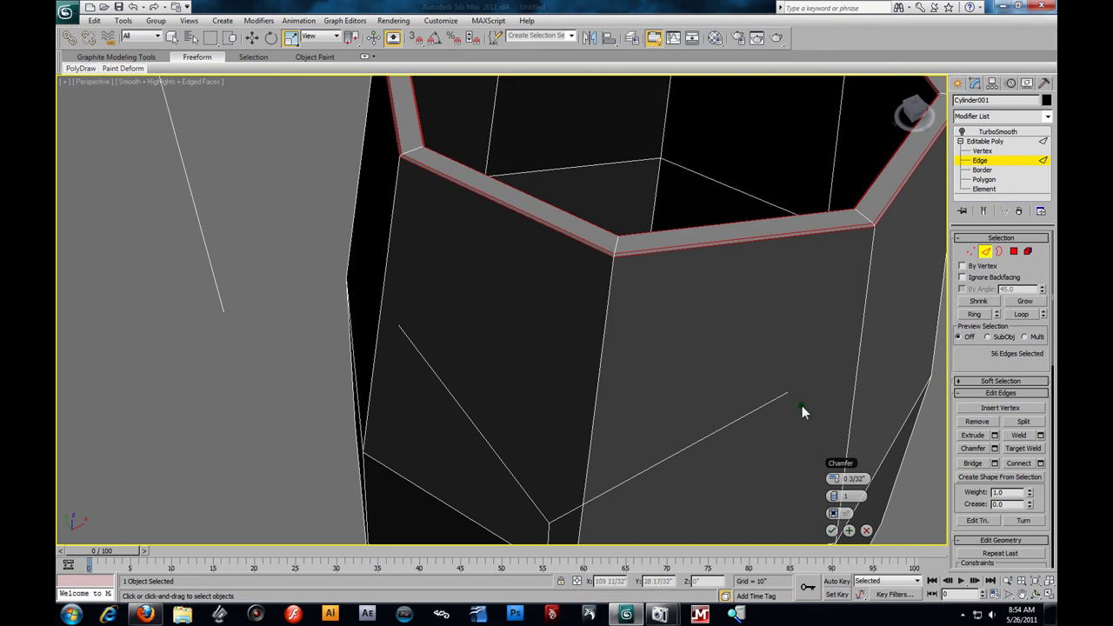
pyautogui.scroll(-3, 801, 405)
pyautogui.moveTo(802, 405); pyautogui.dragTo(695, 174, button='middle')
pyautogui.scroll(2, 527, 397)
pyautogui.moveTo(530, 456); pyautogui.dragTo(537, 345, button='middle')
pyautogui.keyDown('alt'); pyautogui.moveTo(546, 393); pyautogui.dragTo(601, 283, button='middle'); pyautogui.keyUp('alt')
pyautogui.scroll(-3, 608, 287)
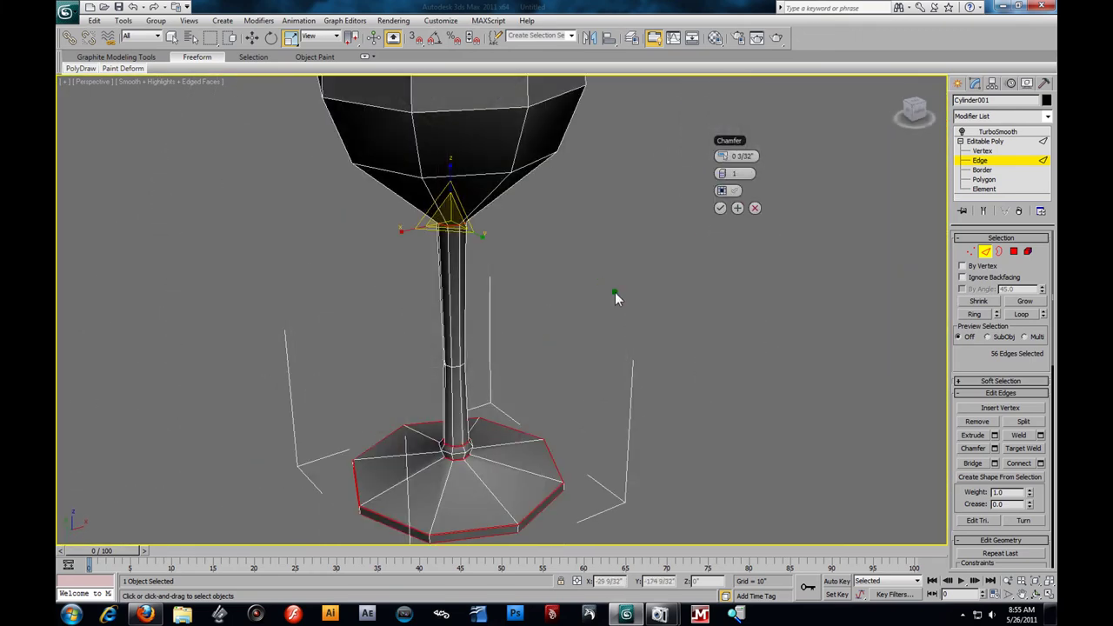
pyautogui.click(720, 210)
# - Turn the glass's TurboSmooth modifier back on to preview the chamfered shape
pyautogui.scroll(-3, 693, 281)
pyautogui.keyDown('alt'); pyautogui.moveTo(693, 281); pyautogui.dragTo(621, 206, button='middle'); pyautogui.keyUp('alt')
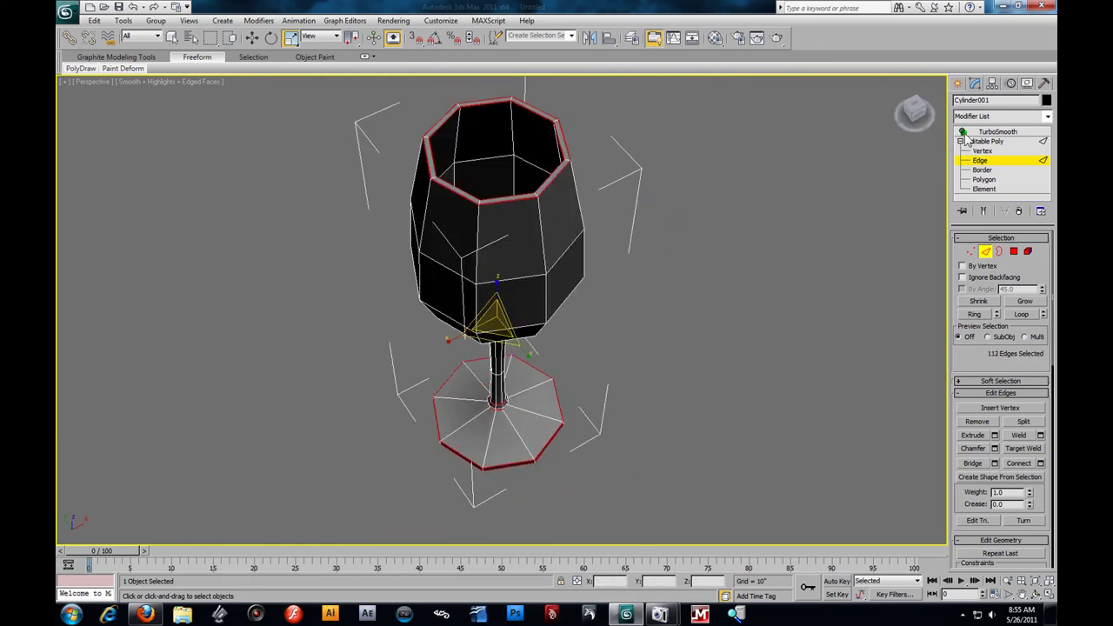
pyautogui.click(967, 132)
pyautogui.keyDown('alt'); pyautogui.moveTo(689, 327); pyautogui.dragTo(668, 308, button='middle'); pyautogui.keyUp('alt')
pyautogui.hotkey('alt', 'w')
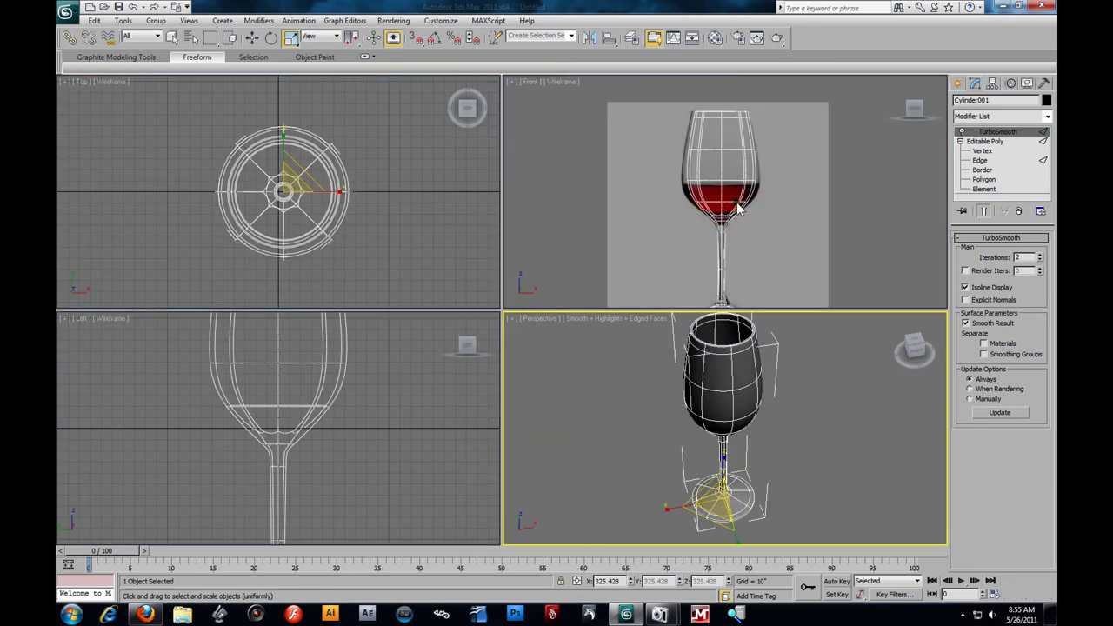
# - Switch the glass to vertex editing beneath TurboSmooth in the maximized front view, with the smoothed end result shown
pyautogui.rightClick(736, 207)
pyautogui.hotkey('alt', 'w')
pyautogui.moveTo(568, 295); pyautogui.dragTo(632, 286, button='middle')
pyautogui.moveTo(602, 237); pyautogui.dragTo(607, 276, button='middle')
pyautogui.scroll(-2, 607, 275)
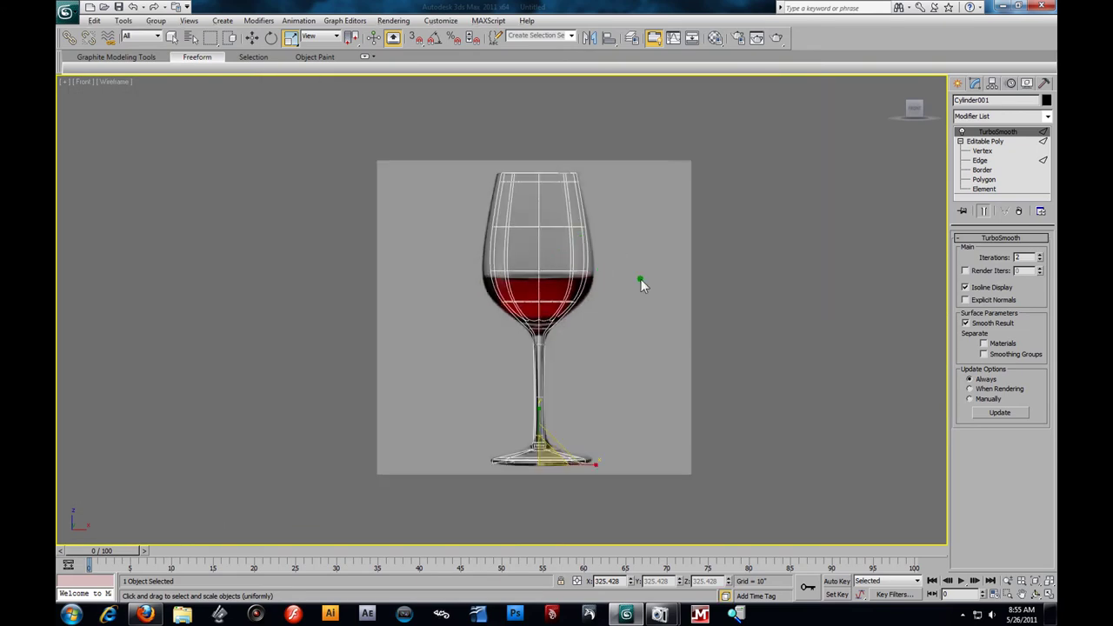
pyautogui.click(640, 279)
pyautogui.click(557, 299)
pyautogui.click(982, 152)
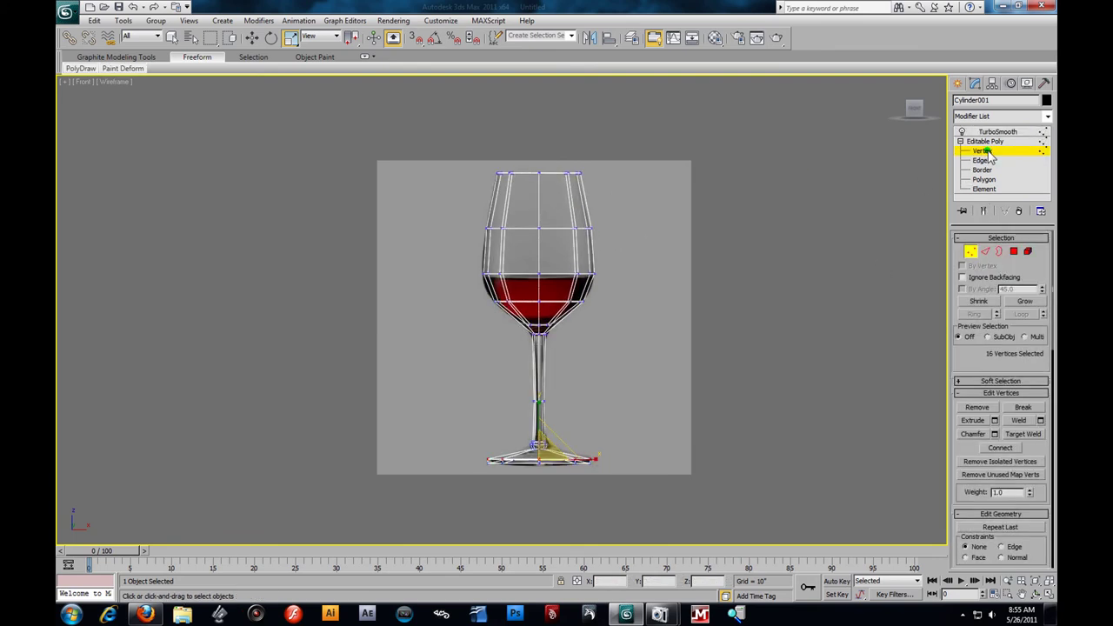
pyautogui.click(983, 213)
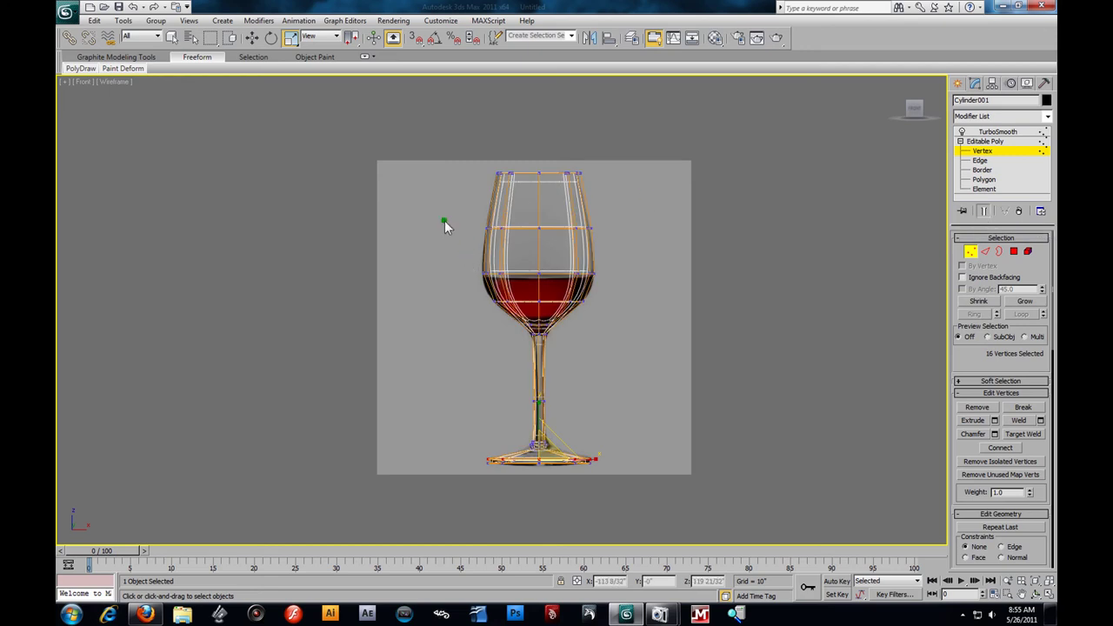
# - Scale the upper bowl's vertex ring outward and widen the rim's vertices slightly so the smoothed outline follows the reference photo
pyautogui.moveTo(432, 212); pyautogui.dragTo(688, 289)
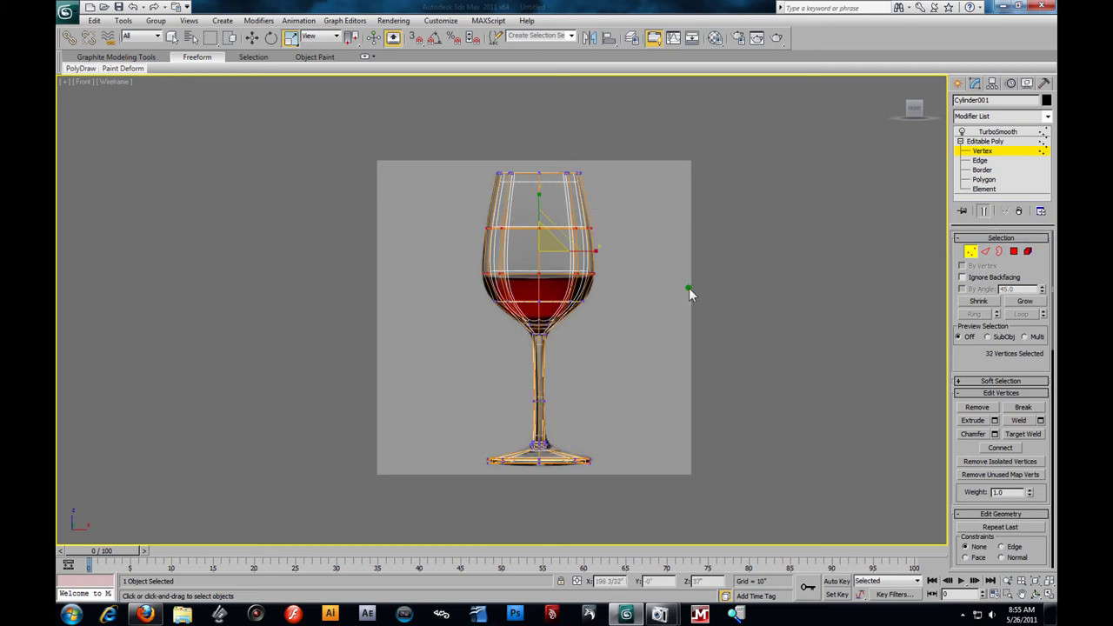
pyautogui.moveTo(422, 213); pyautogui.dragTo(635, 254)
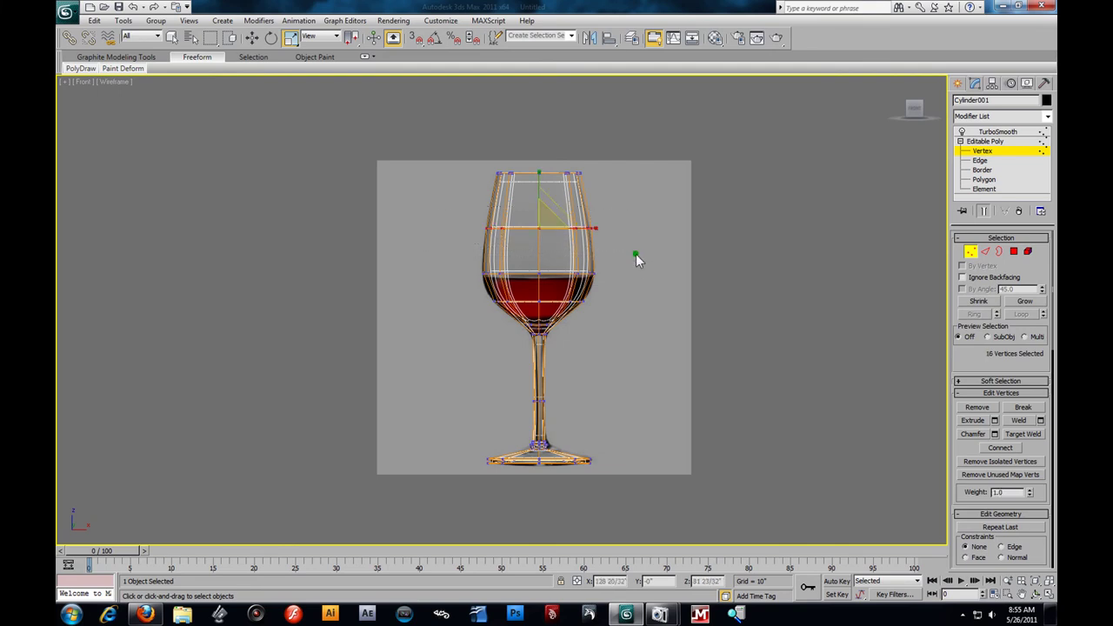
pyautogui.scroll(4, 626, 265)
pyautogui.moveTo(588, 181); pyautogui.dragTo(579, 165)
pyautogui.scroll(-4, 608, 192)
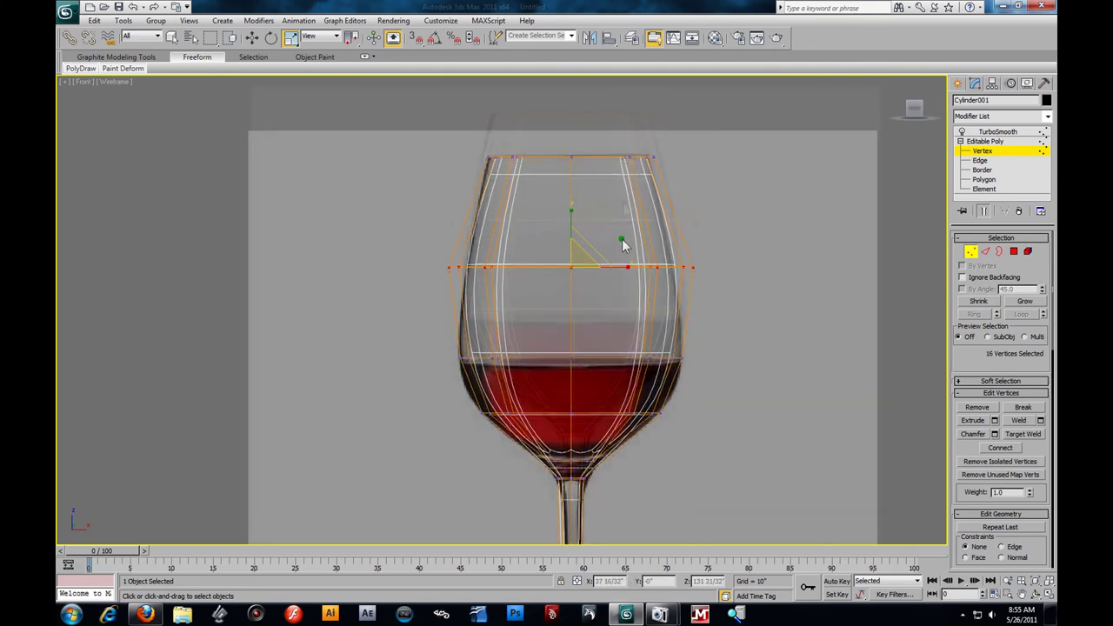
pyautogui.moveTo(426, 124); pyautogui.dragTo(733, 199)
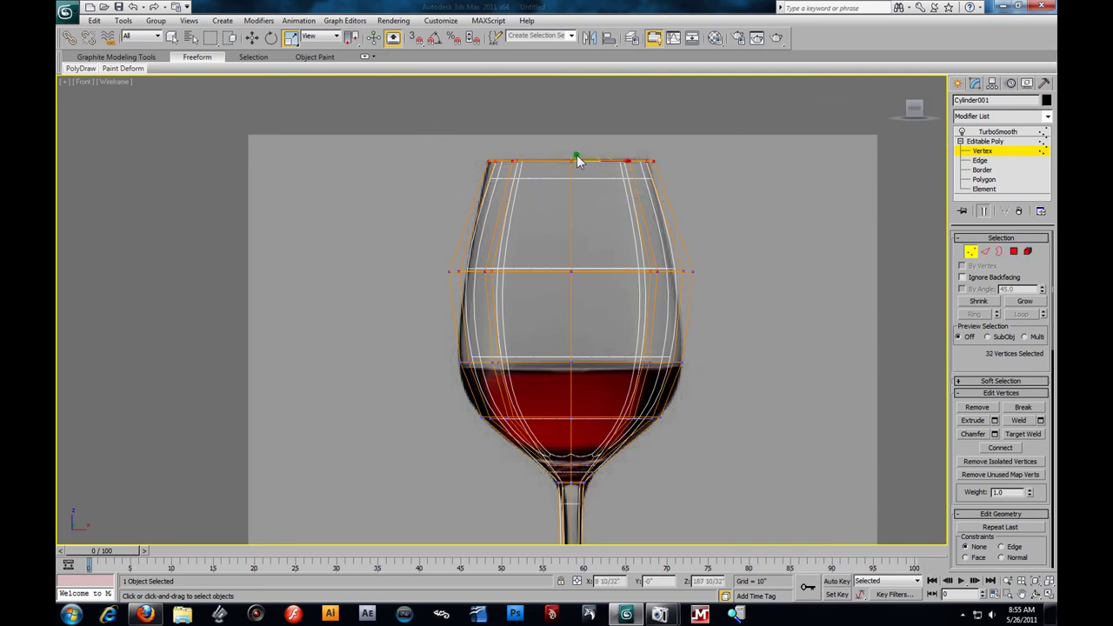
pyautogui.moveTo(576, 160); pyautogui.dragTo(573, 147)
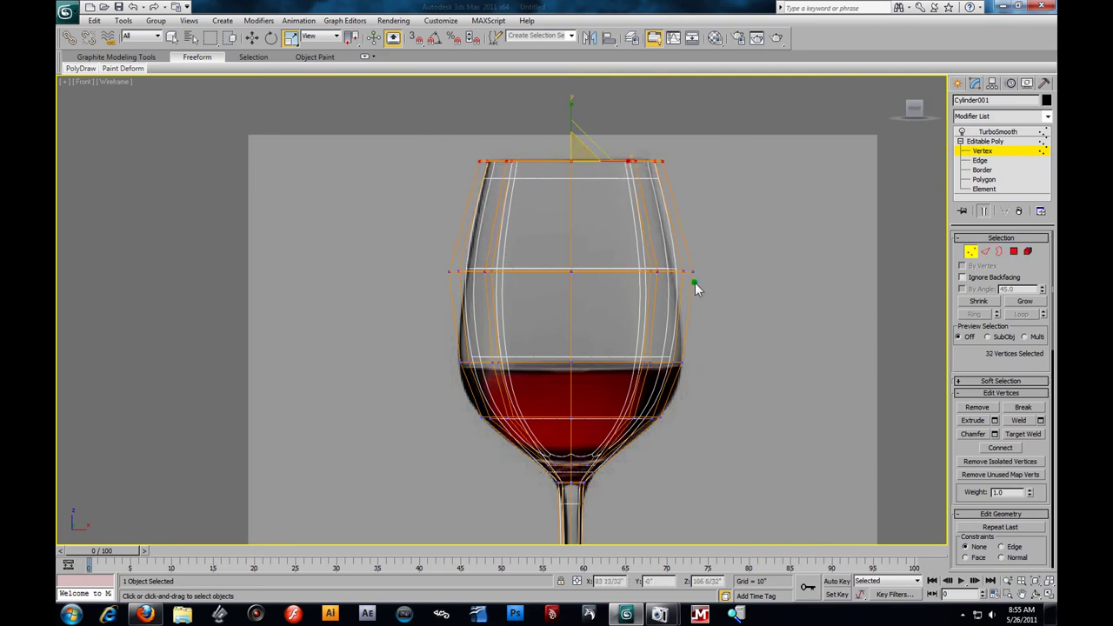
# - Scale the bowl's vertex ring at the wine level to about 116% and the ring below it to about 121%
pyautogui.moveTo(584, 337); pyautogui.dragTo(567, 283, button='middle')
pyautogui.moveTo(423, 290); pyautogui.dragTo(719, 339)
pyautogui.moveTo(569, 312); pyautogui.dragTo(558, 295)
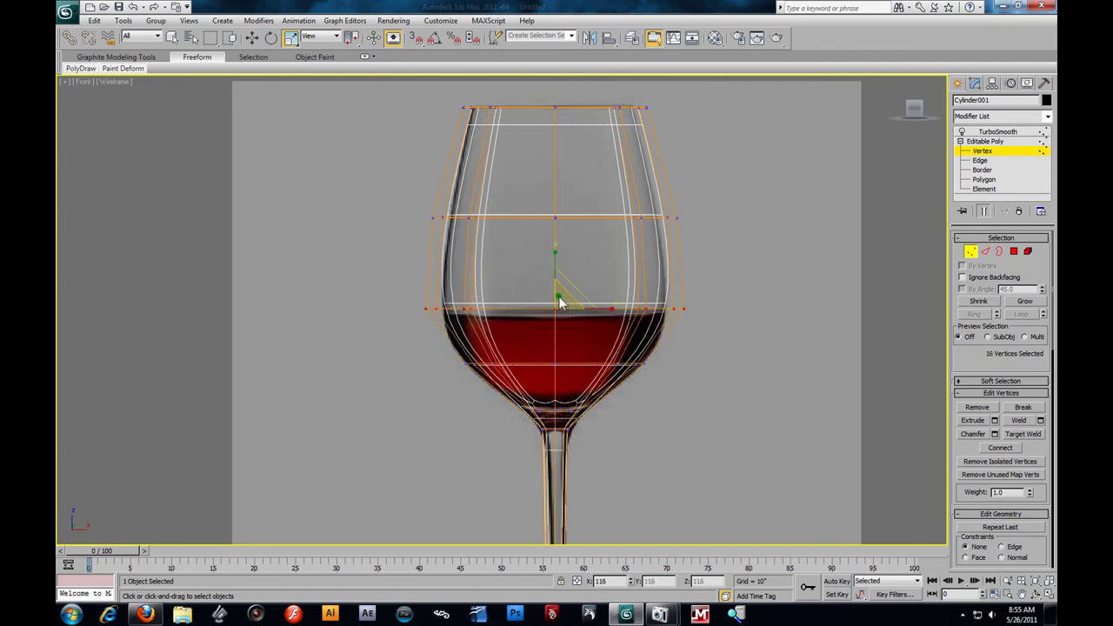
pyautogui.moveTo(425, 342); pyautogui.dragTo(686, 381)
pyautogui.moveTo(552, 343); pyautogui.dragTo(551, 343)
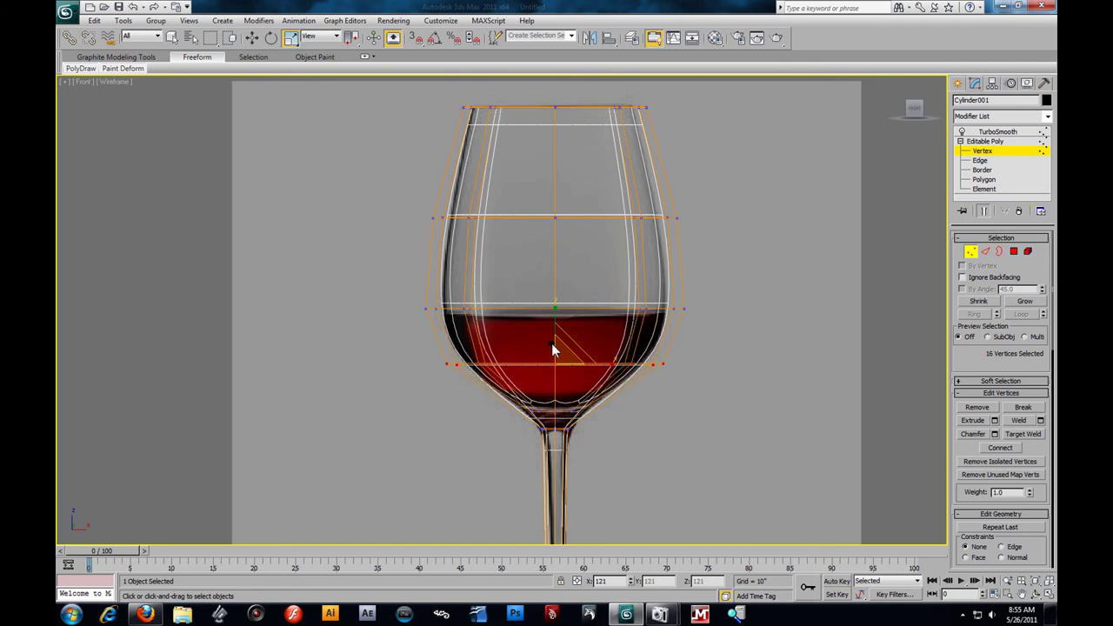
pyautogui.moveTo(498, 402); pyautogui.dragTo(618, 418)
pyautogui.click(623, 425)
# - Scale the vertex ring in the lower half of the stem inward to match the reference's thinner stem
pyautogui.moveTo(623, 425); pyautogui.dragTo(557, 402, button='middle')
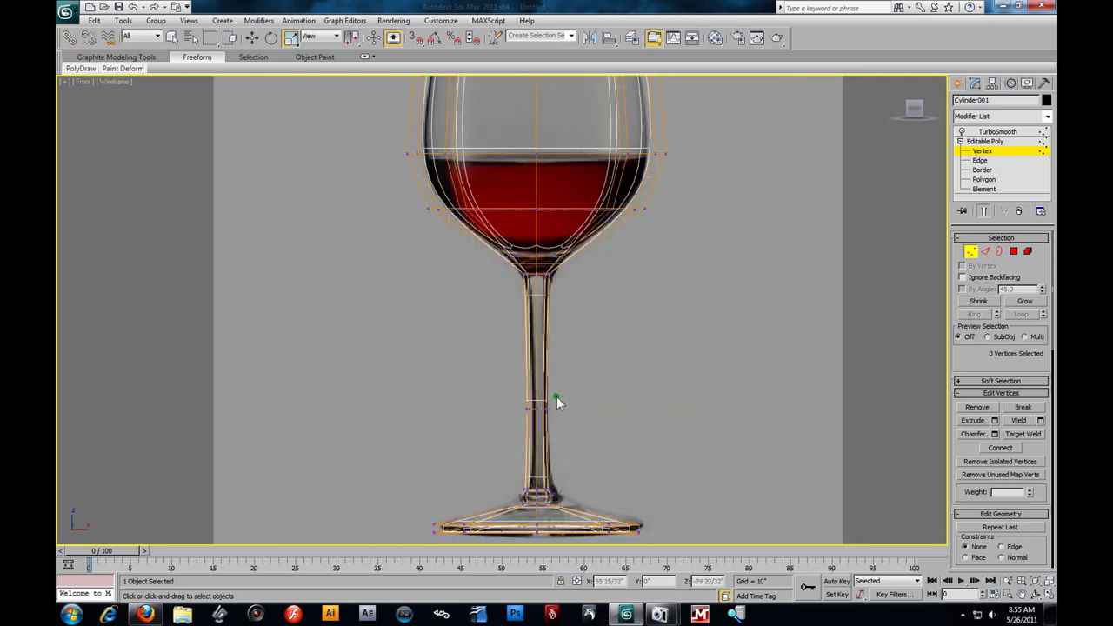
pyautogui.moveTo(494, 402); pyautogui.dragTo(593, 437)
pyautogui.moveTo(548, 407); pyautogui.dragTo(554, 429)
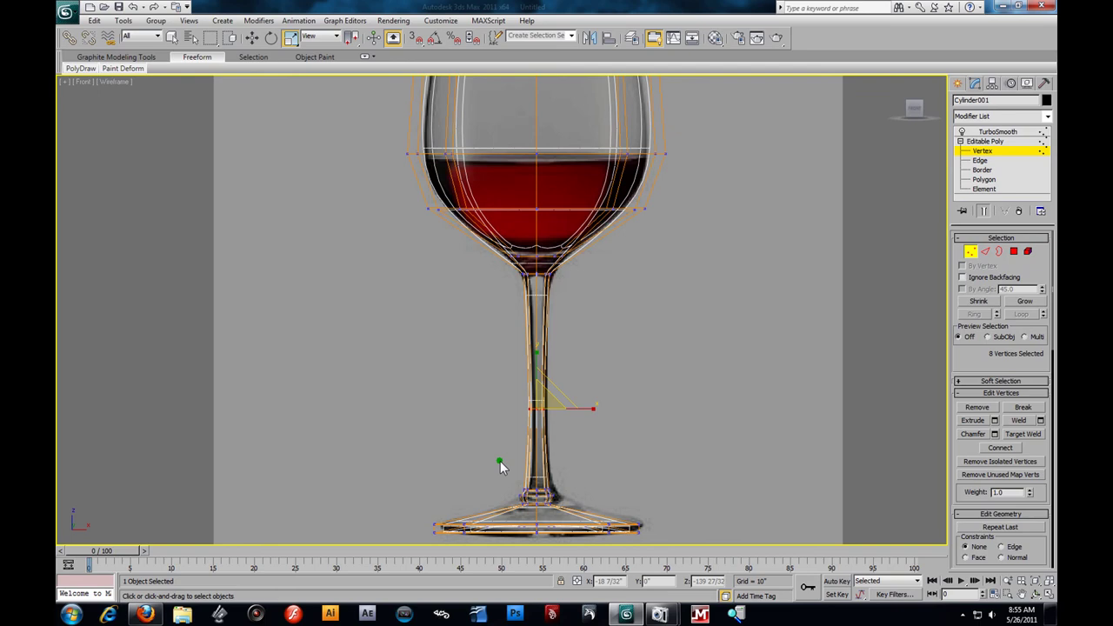
pyautogui.moveTo(604, 470); pyautogui.dragTo(605, 439, button='middle')
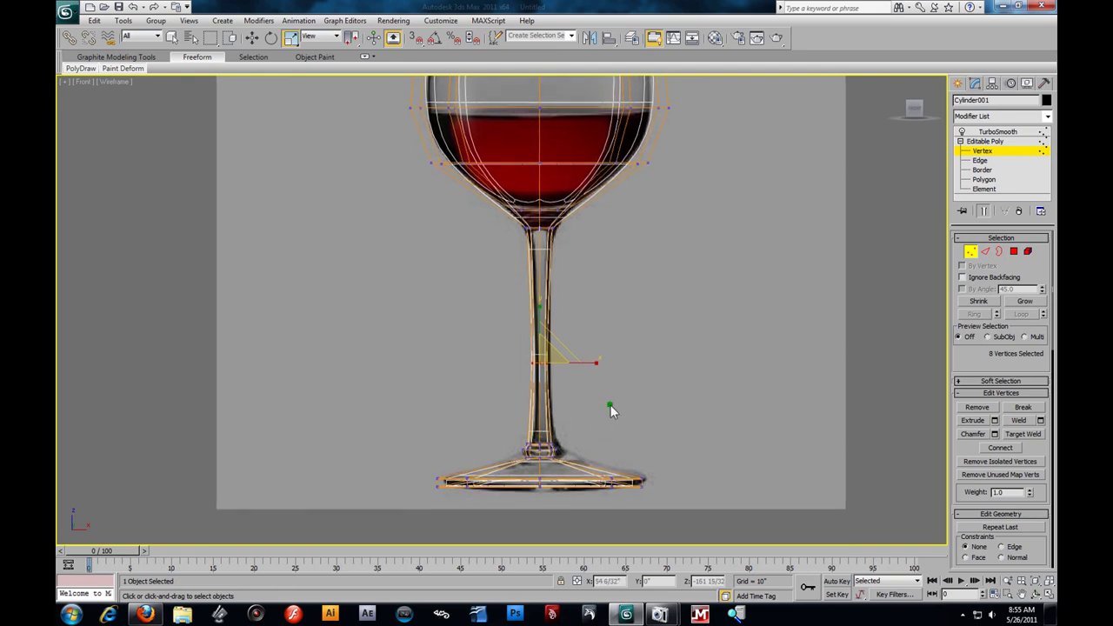
pyautogui.scroll(2, 610, 408)
pyautogui.moveTo(594, 280); pyautogui.dragTo(618, 429, button='middle')
pyautogui.press('z')
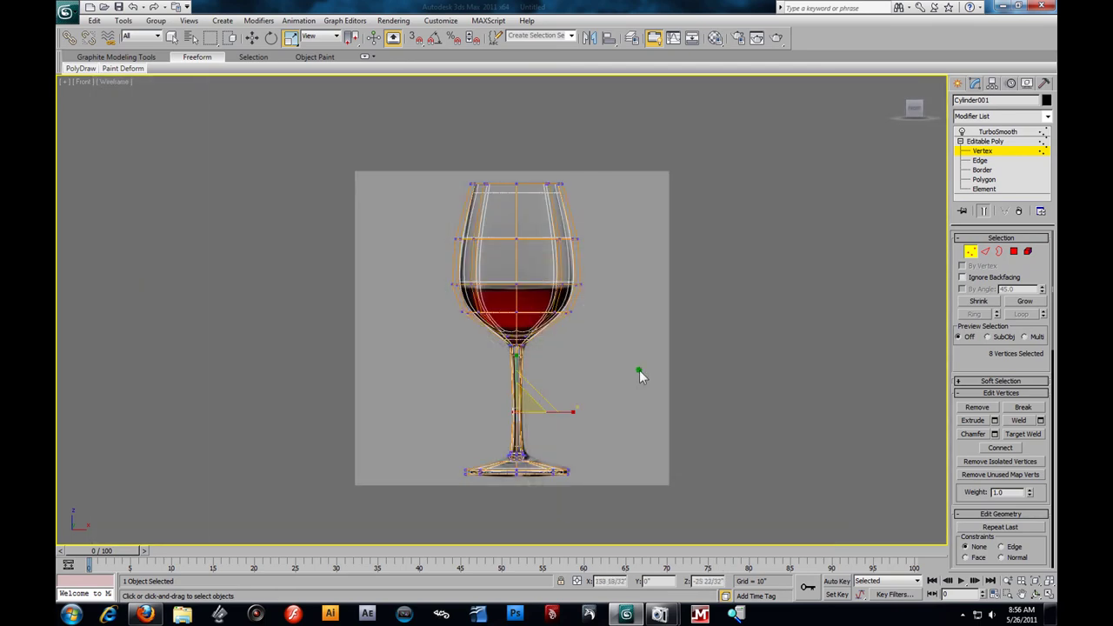
# - Return to the TurboSmooth level and inspect the glass from above and the side in the perspective view without edged faces
pyautogui.hotkey('alt', 'w')
pyautogui.click(798, 442)
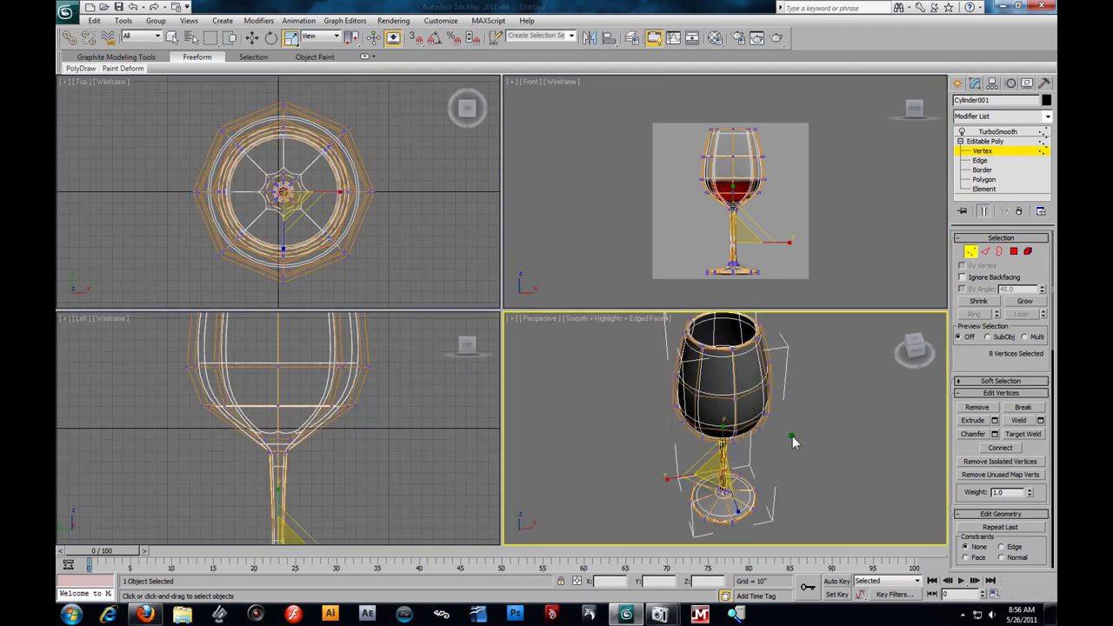
pyautogui.hotkey('alt', 'w')
pyautogui.click(995, 131)
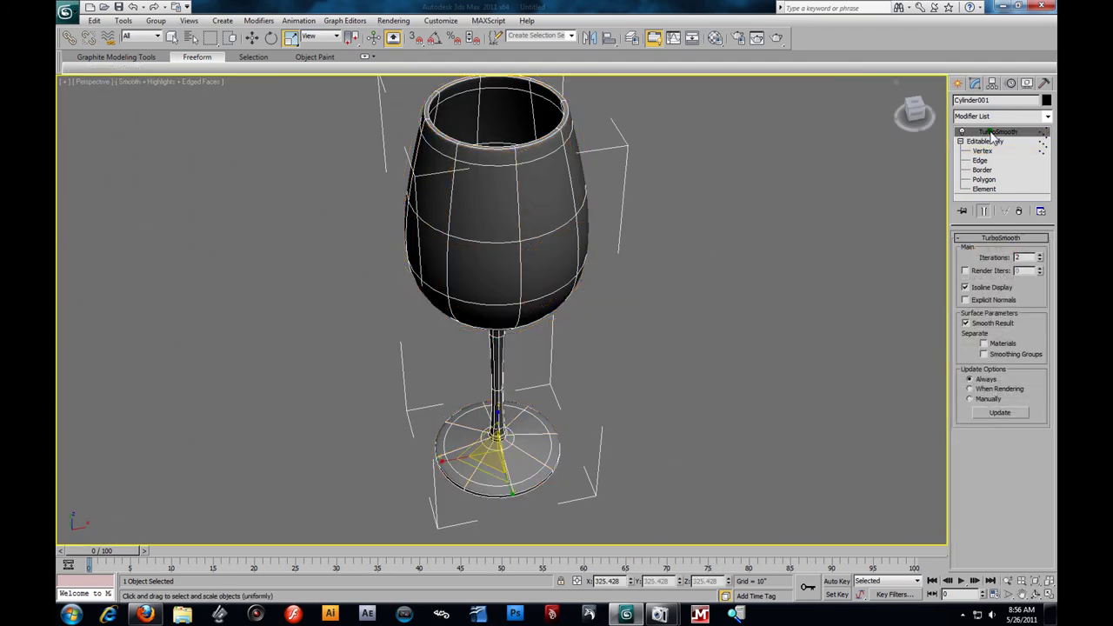
pyautogui.click(782, 219)
pyautogui.scroll(-3, 654, 314)
pyautogui.press('F4')
pyautogui.keyDown('alt'); pyautogui.moveTo(651, 324); pyautogui.dragTo(684, 358, button='middle'); pyautogui.keyUp('alt')
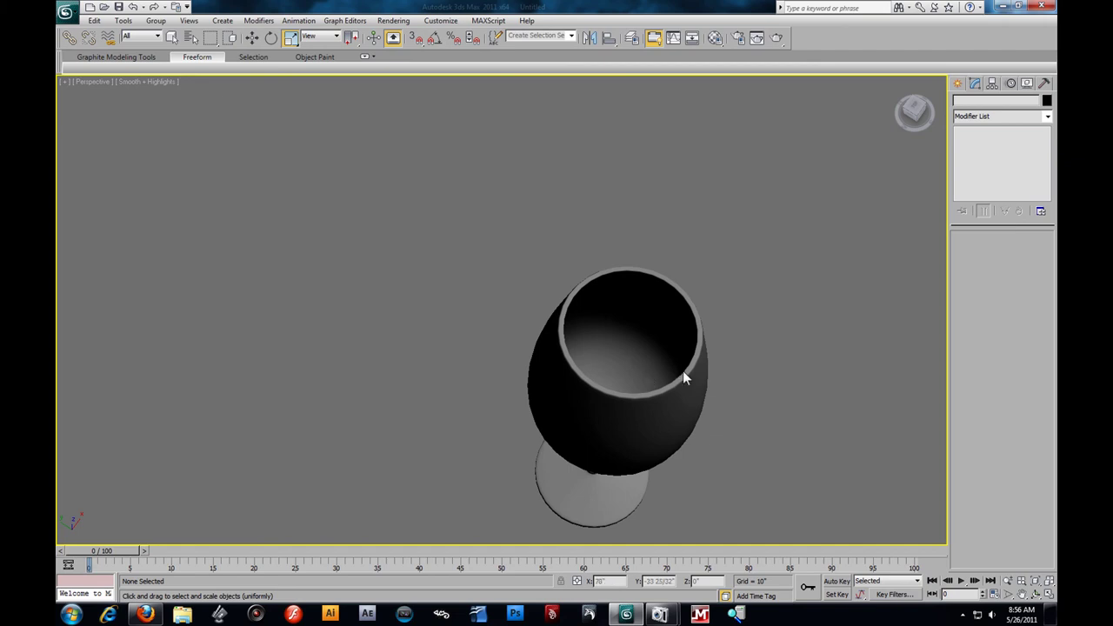
pyautogui.click(683, 379)
pyautogui.keyDown('alt'); pyautogui.moveTo(683, 381); pyautogui.dragTo(705, 342, button='middle'); pyautogui.keyUp('alt')
pyautogui.keyDown('alt'); pyautogui.moveTo(703, 301); pyautogui.dragTo(654, 304, button='middle'); pyautogui.keyUp('alt')
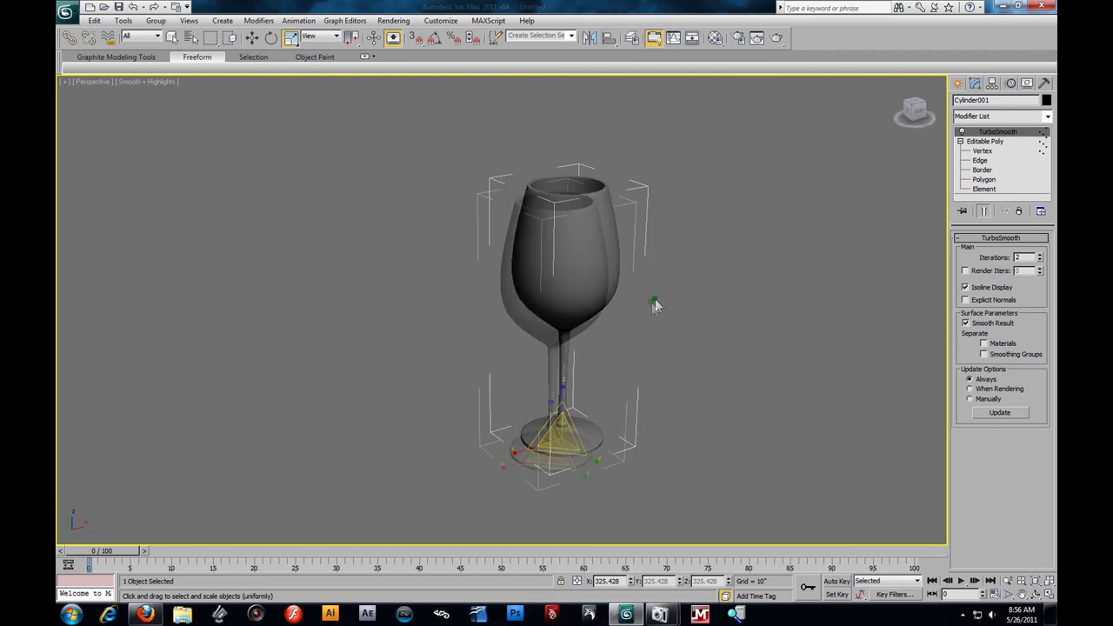
pyautogui.scroll(3, 651, 303)
pyautogui.moveTo(724, 328); pyautogui.dragTo(662, 306, button='middle')
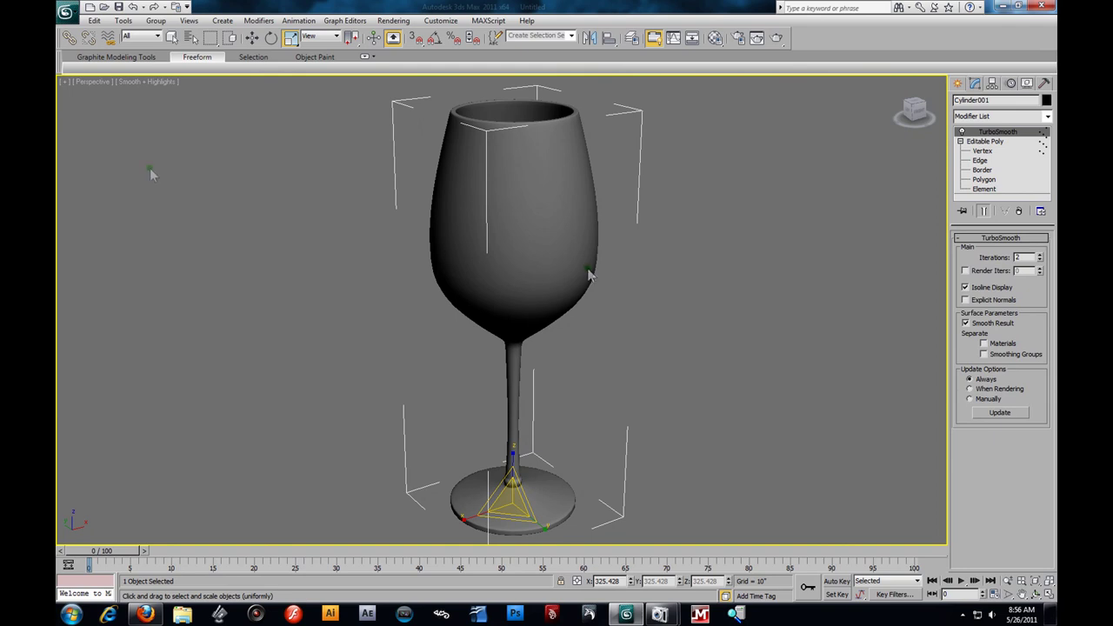
# - Start saving the scene under a new name and browse to Desktop > 3D Max Still Life > 3D Max Files
pyautogui.click(66, 12)
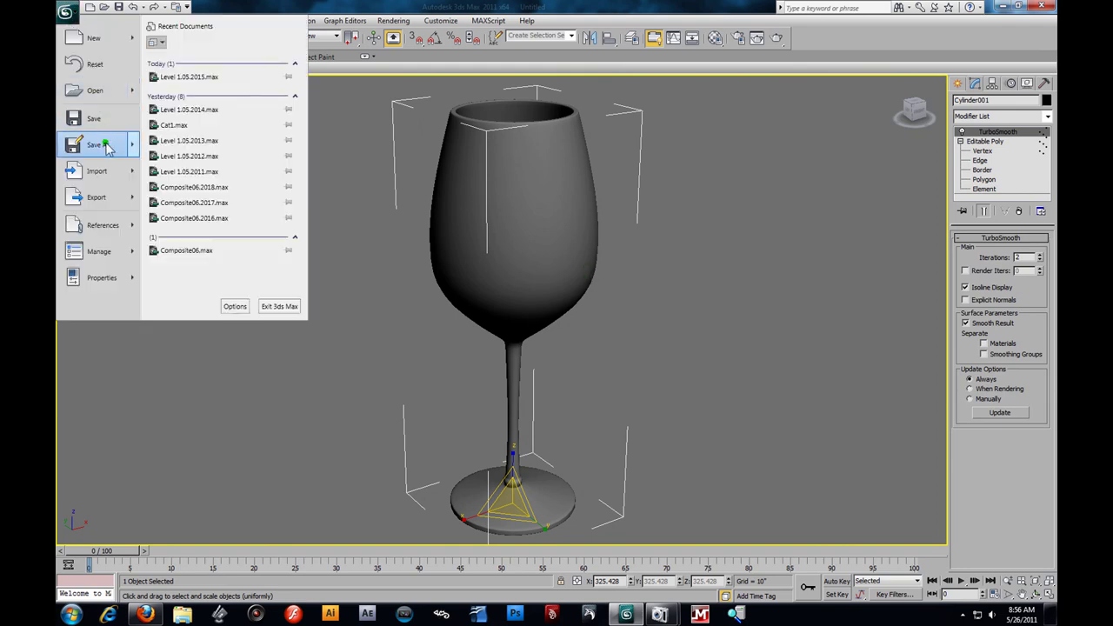
pyautogui.moveTo(106, 148)
pyautogui.click(104, 145)
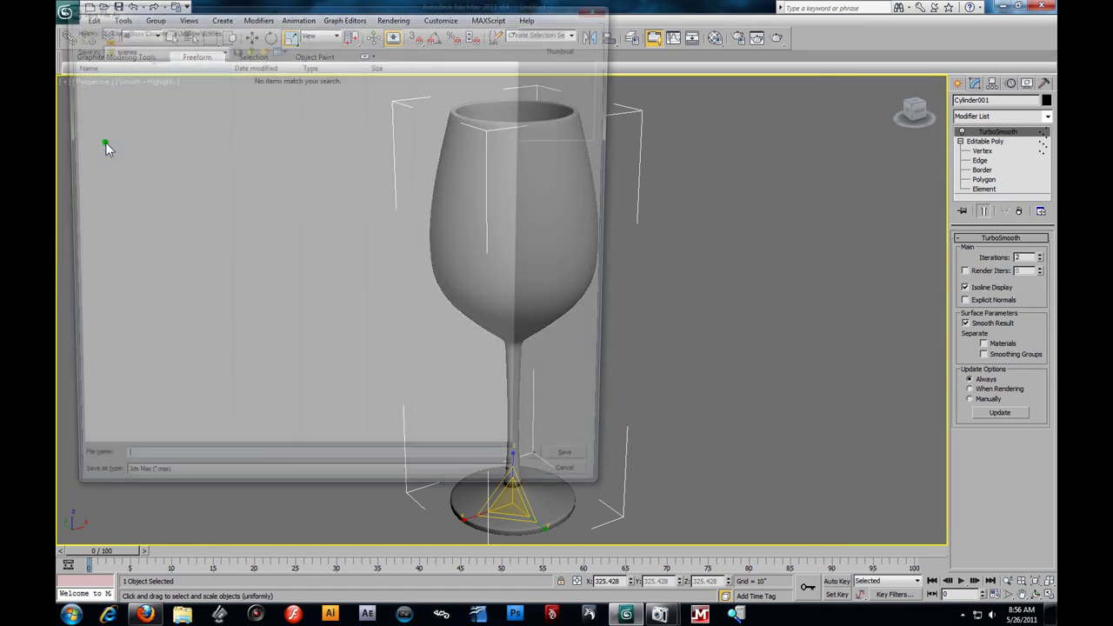
pyautogui.click(245, 48)
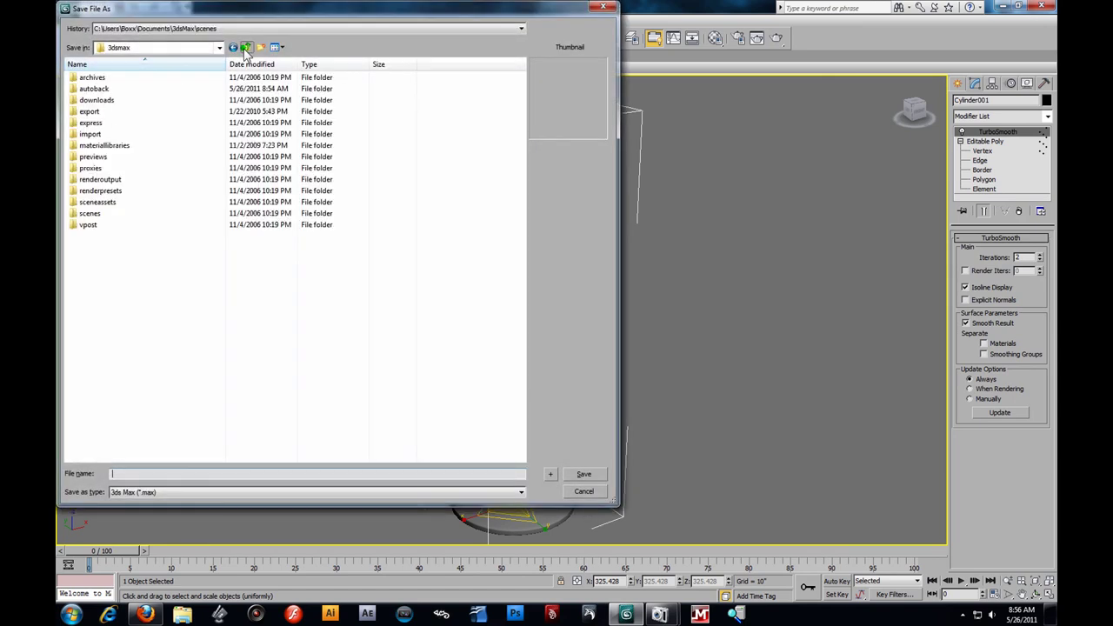
pyautogui.click(244, 47)
pyautogui.click(244, 48)
pyautogui.click(245, 49)
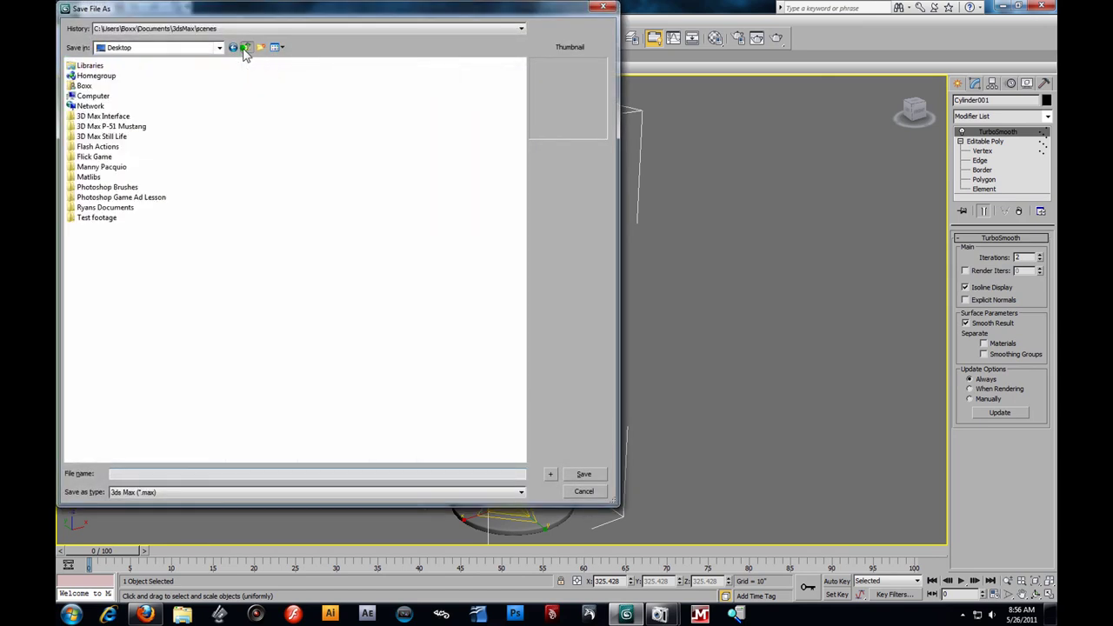
pyautogui.doubleClick(118, 137)
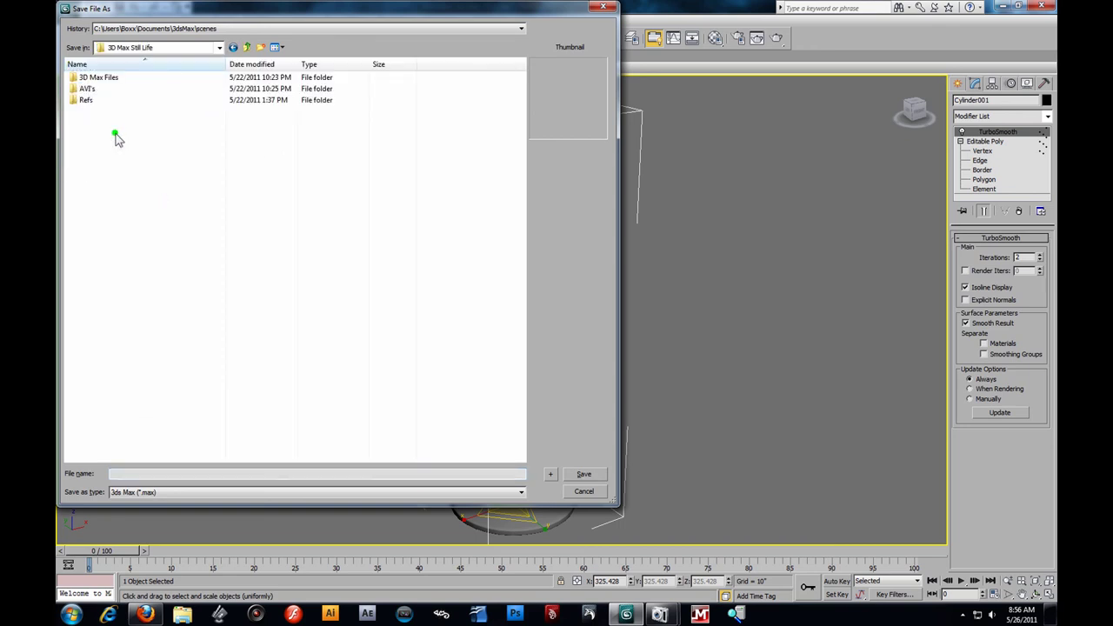
pyautogui.doubleClick(111, 80)
# - Save the scene as Still Life 04 Wine Glass.max, basing the name on the existing Still Life 03.max
pyautogui.click(109, 103)
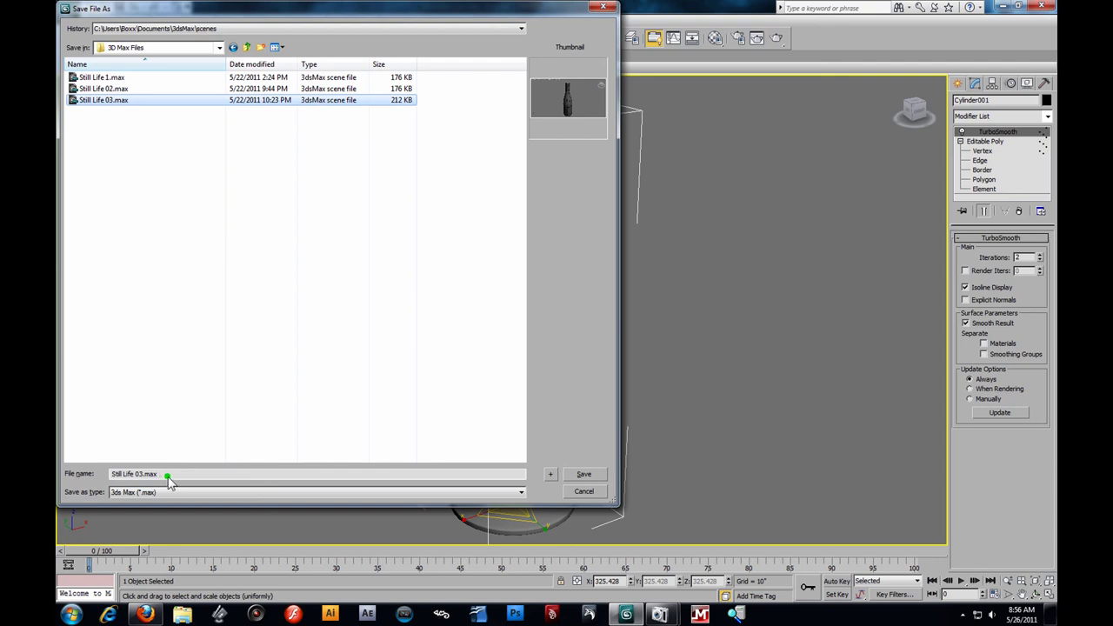
pyautogui.click(140, 476)
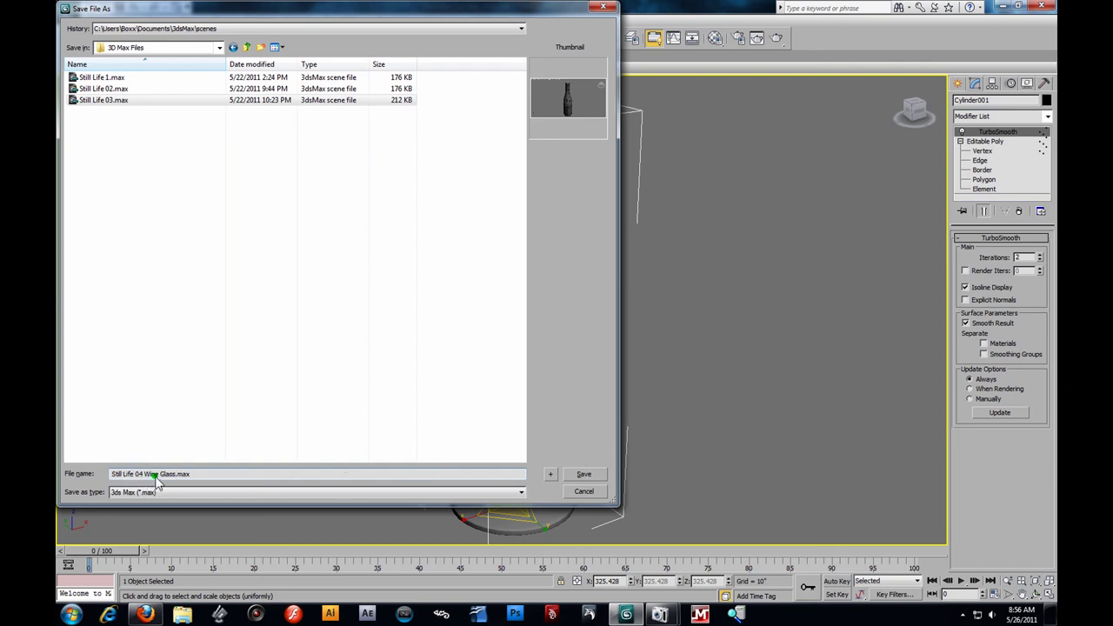
pyautogui.click(583, 473)
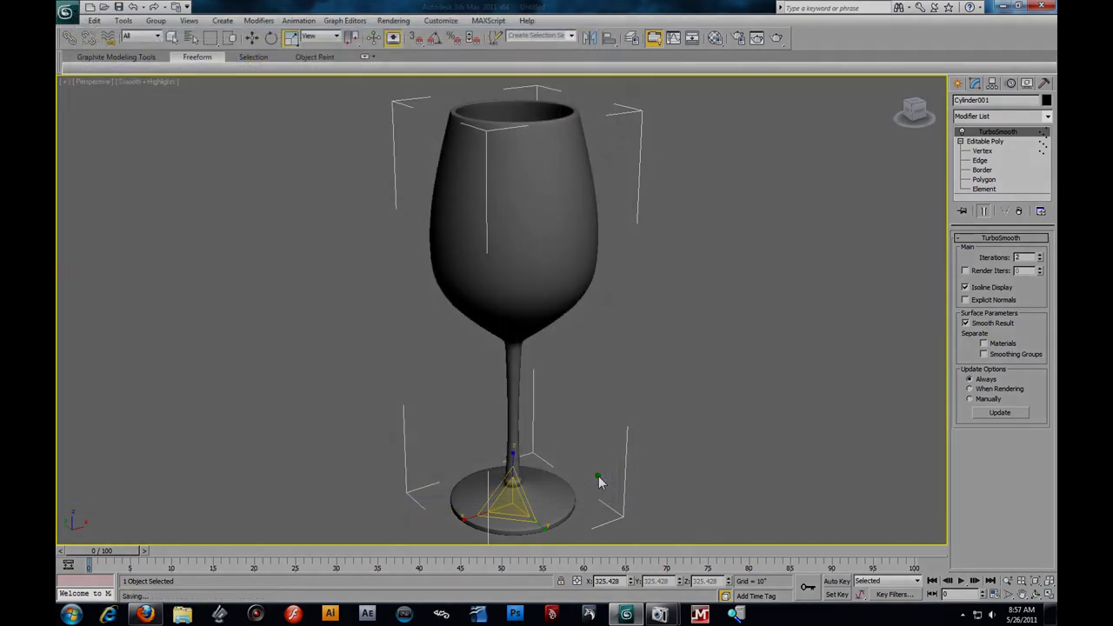